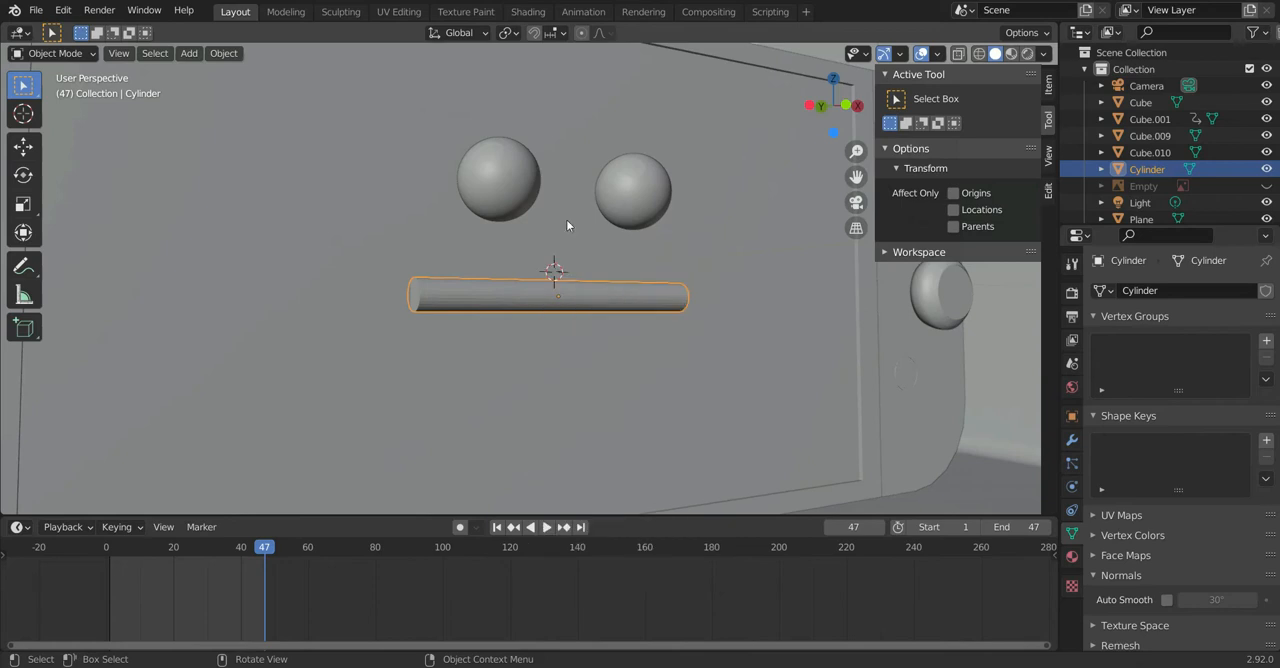
# Step: Examine the mouth cylinder's edge loops from the front in Edit Mode
pyautogui.moveTo(577, 281); pyautogui.dragTo(520, 262, button='middle')
pyautogui.moveTo(503, 243); pyautogui.dragTo(513, 329)
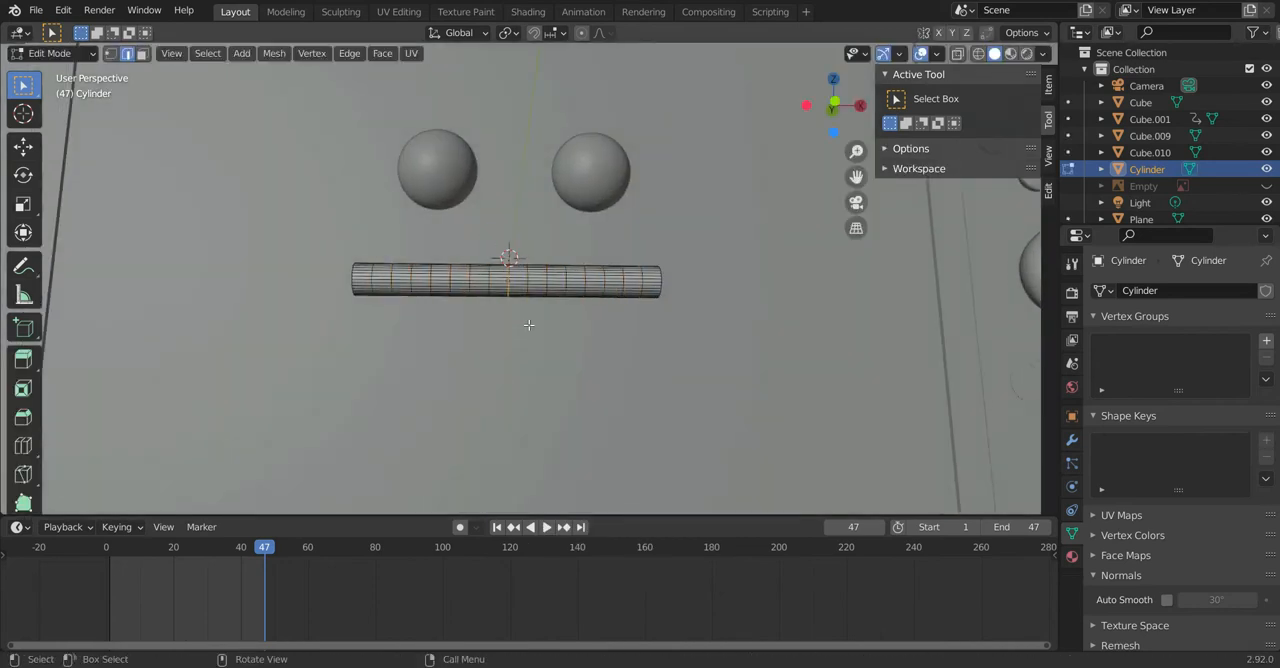
pyautogui.press('KP_1')
pyautogui.scroll(3, 538, 384)
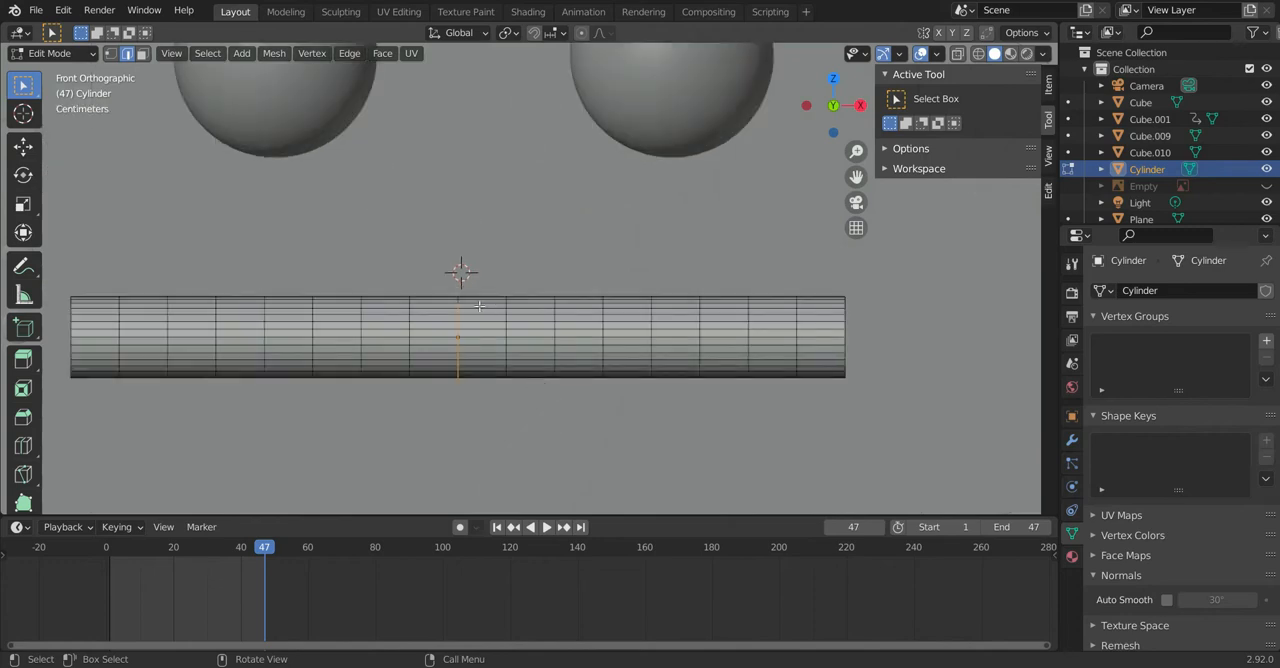
pyautogui.scroll(-3, 506, 290)
pyautogui.press('Tab')
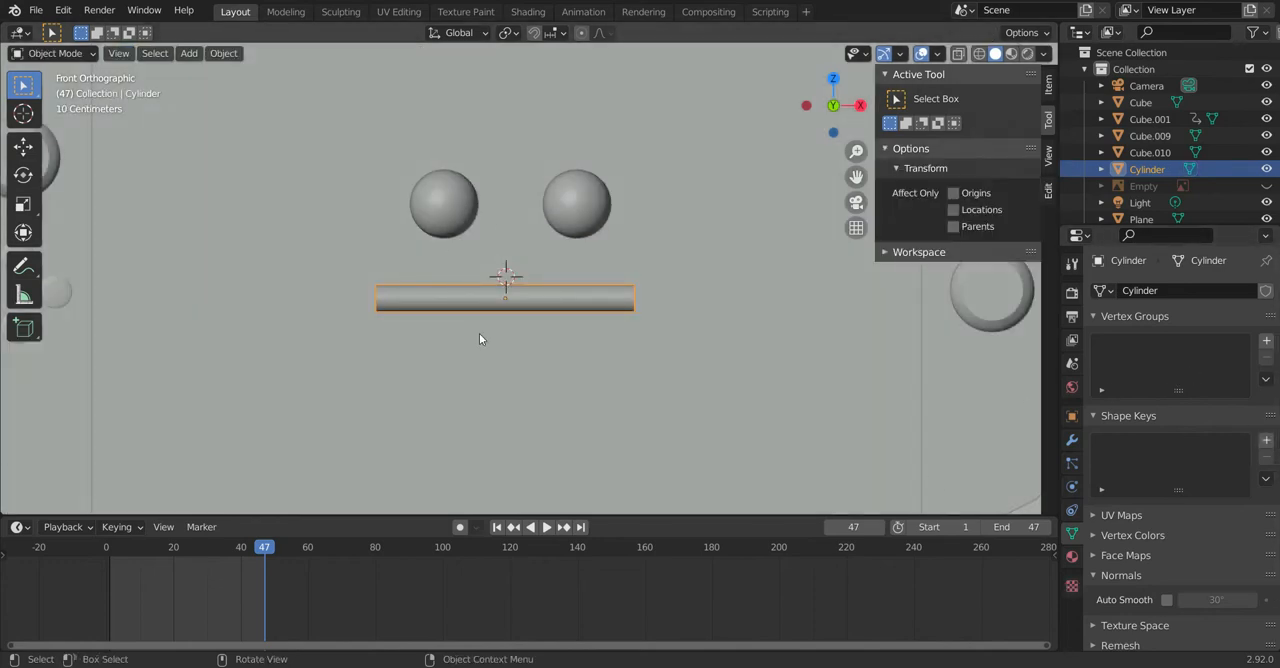
# Step: Add a Basis shape key and a second shape key to the mouth cylinder
pyautogui.scroll(6, 443, 266)
pyautogui.scroll(-5, 560, 410)
pyautogui.scroll(4, 463, 349)
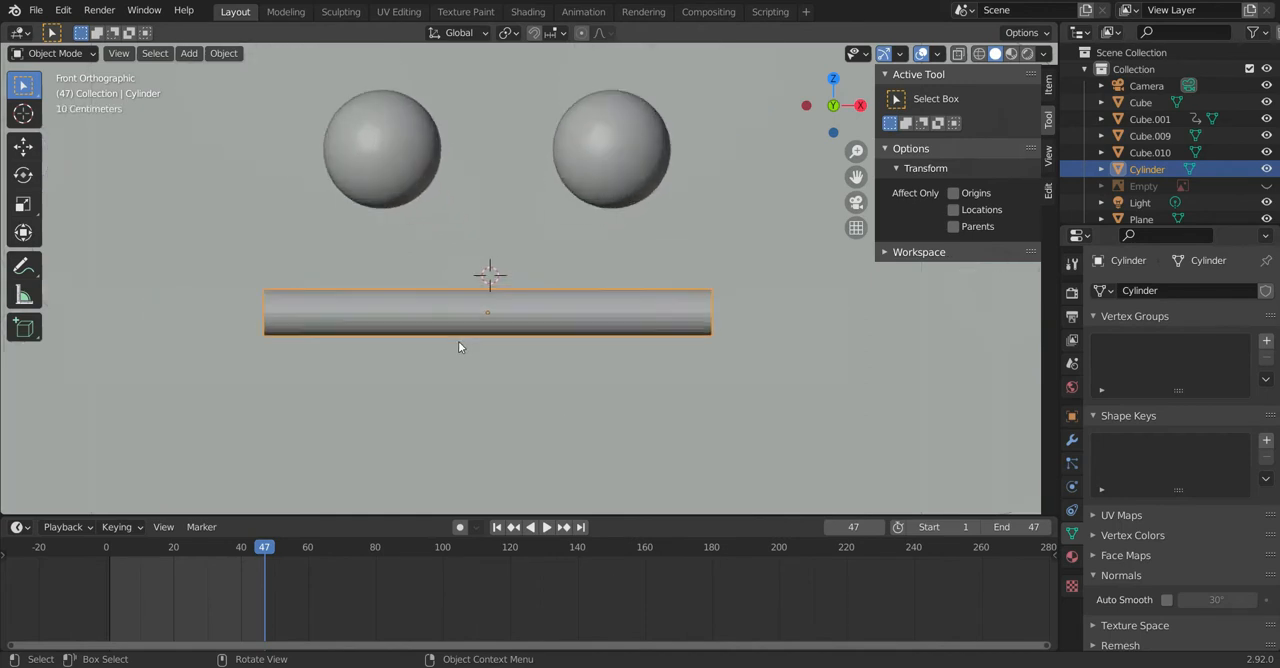
pyautogui.scroll(-2, 529, 366)
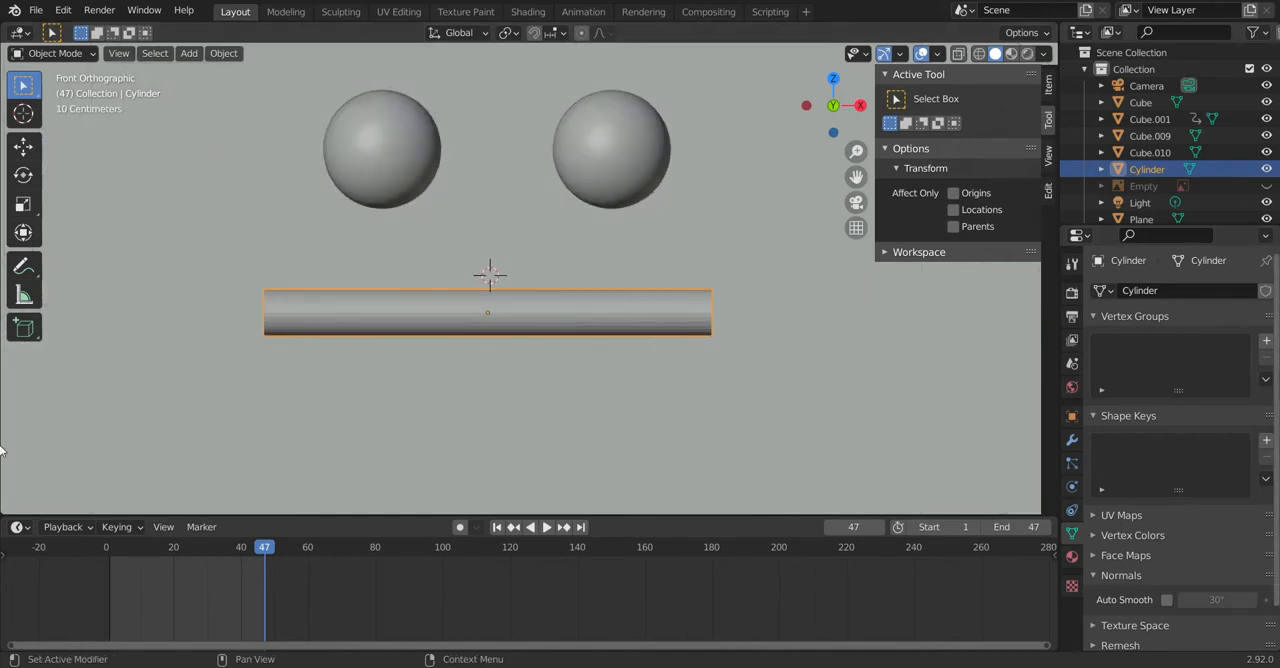
pyautogui.click(1266, 441)
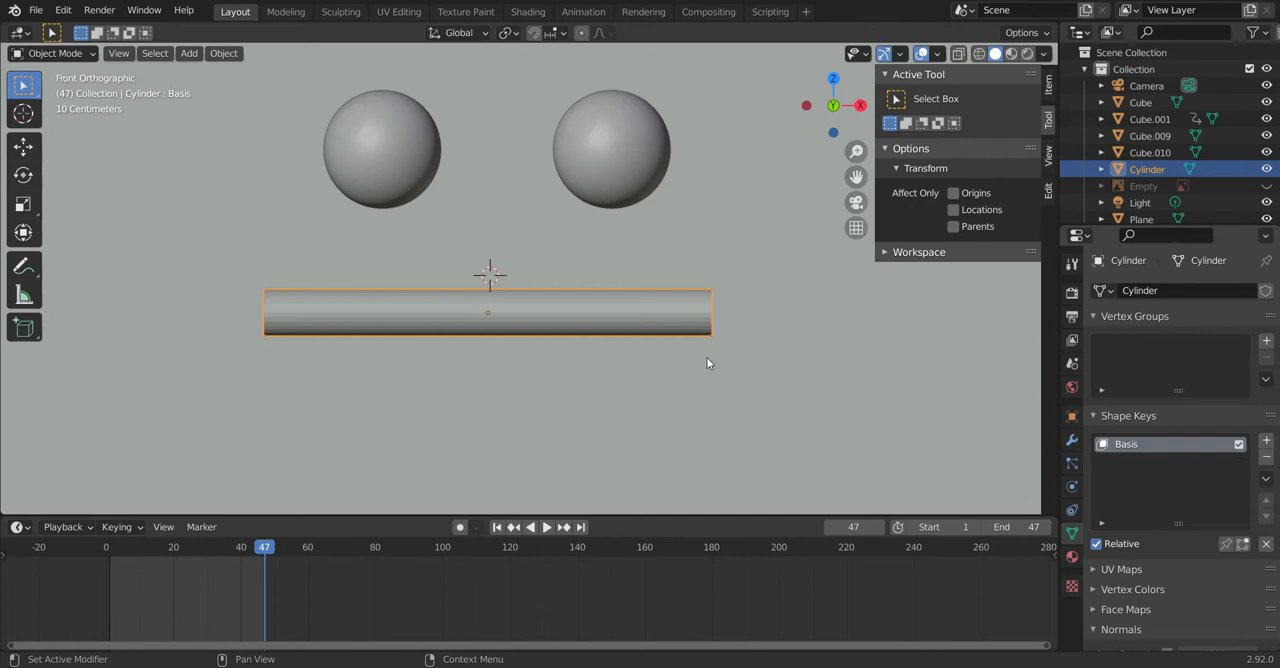
pyautogui.click(1266, 441)
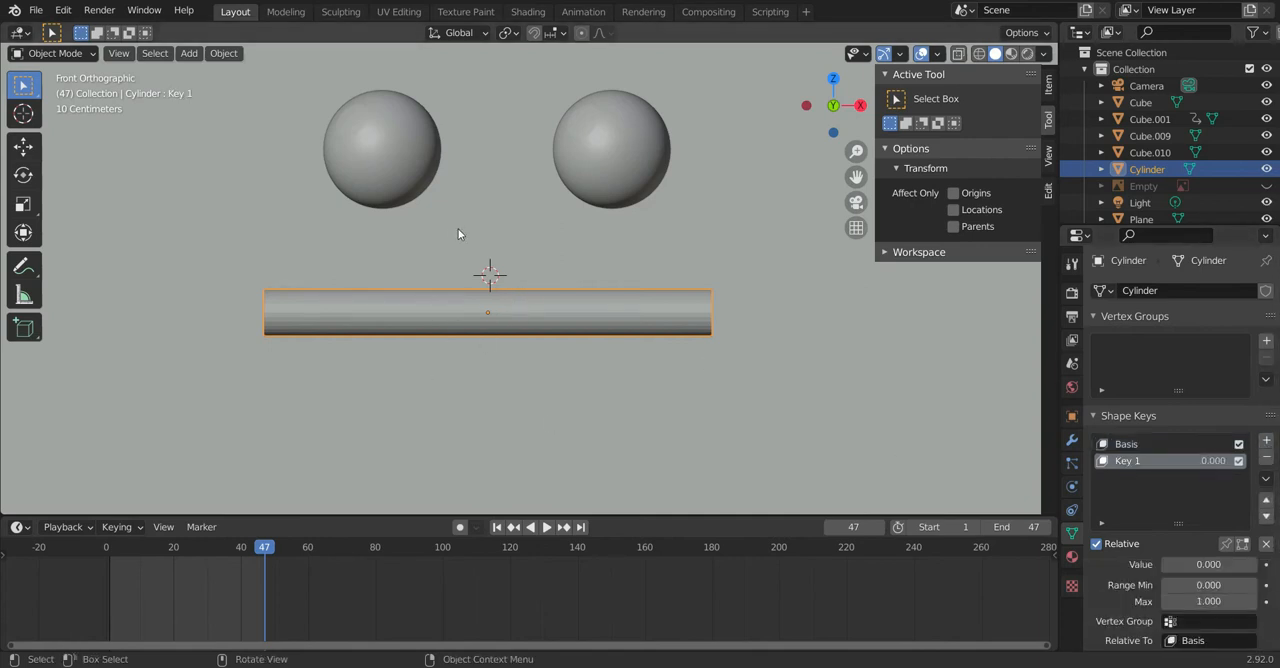
# Step: With Key 1 active, select the cylinder's middle edge loop in wireframe shading and enable proportional editing
pyautogui.press('Tab')
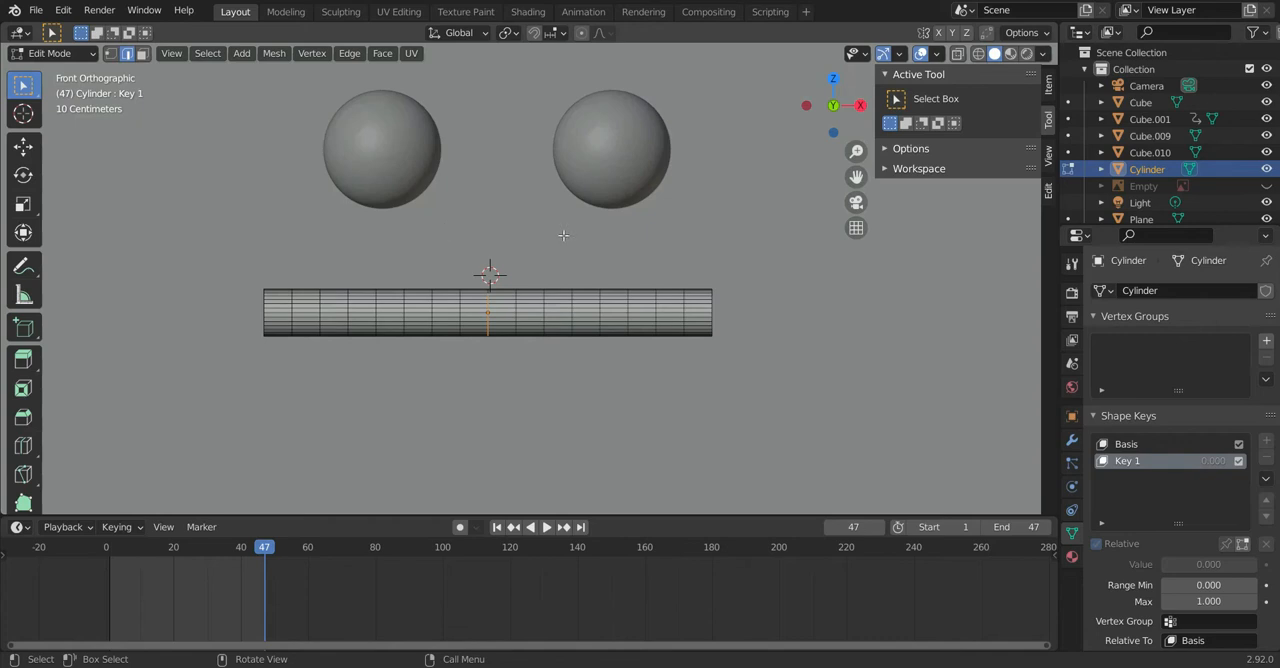
pyautogui.hotkey('shift', 'z')
pyautogui.moveTo(410, 265)
pyautogui.mouseDown()
pyautogui.moveTo(503, 357)
pyautogui.moveTo(503, 342)
pyautogui.mouseUp()
pyautogui.click(471, 278)
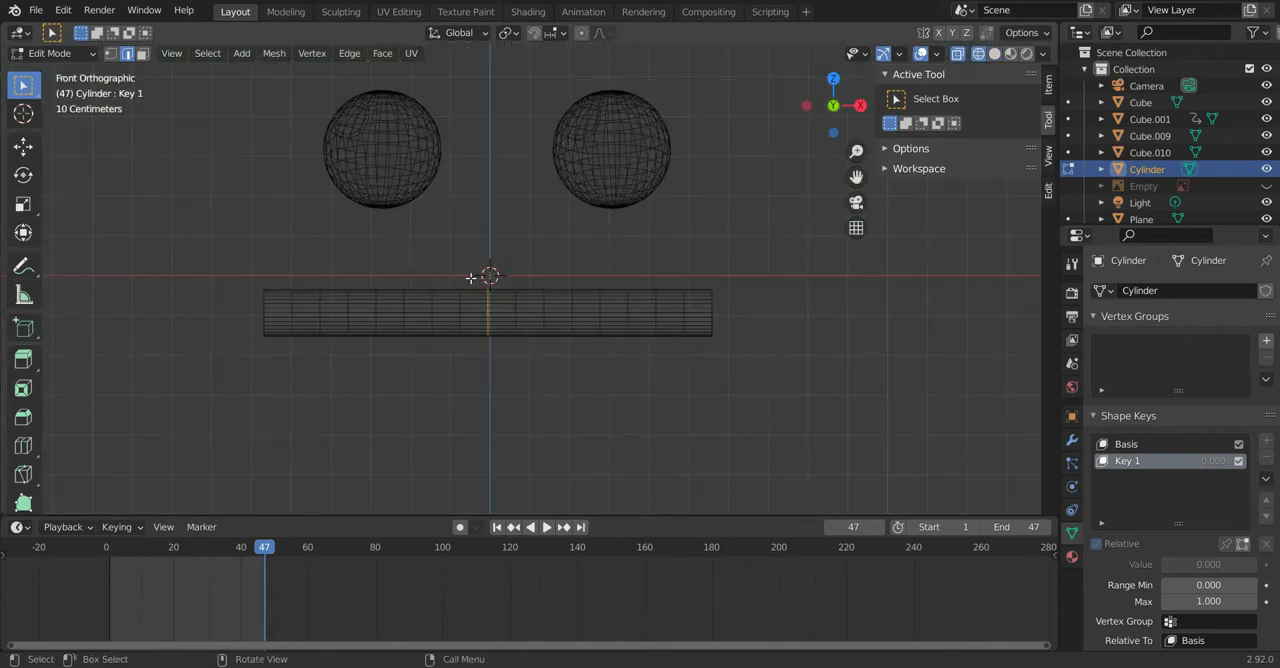
pyautogui.moveTo(473, 275); pyautogui.dragTo(506, 336)
pyautogui.press('o')
pyautogui.scroll(-4, 520, 385)
pyautogui.scroll(5, 523, 394)
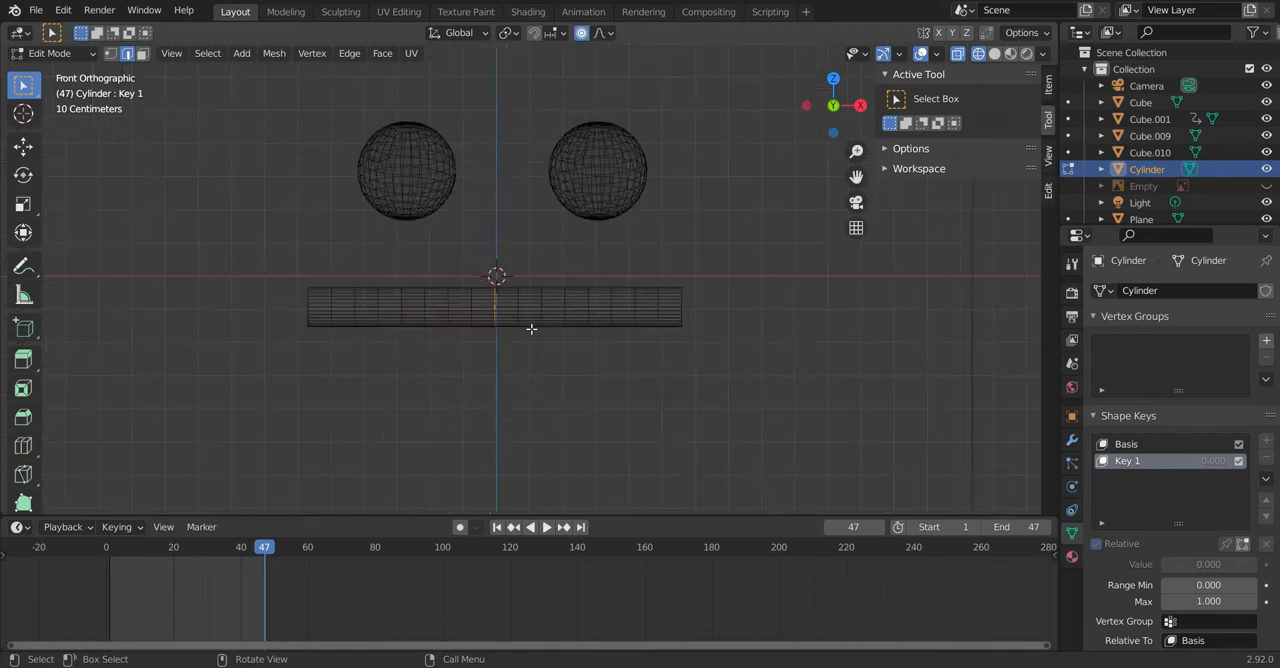
pyautogui.moveTo(452, 256); pyautogui.dragTo(494, 392)
pyautogui.scroll(-3, 494, 390)
# Step: Lower the middle edge loop along Z in two moves, using smooth proportional falloff of about 0.83, to curve the cylinder into a smile
pyautogui.press('g')
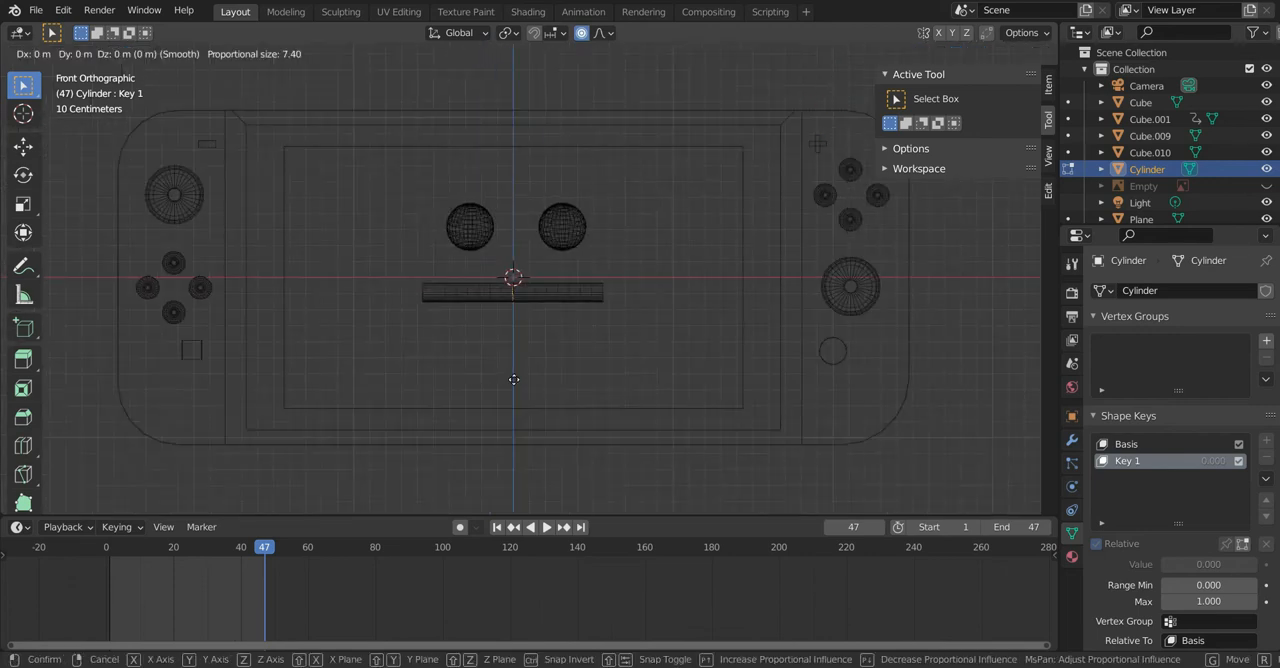
pyautogui.press('z')
pyautogui.scroll(20, 510, 405)
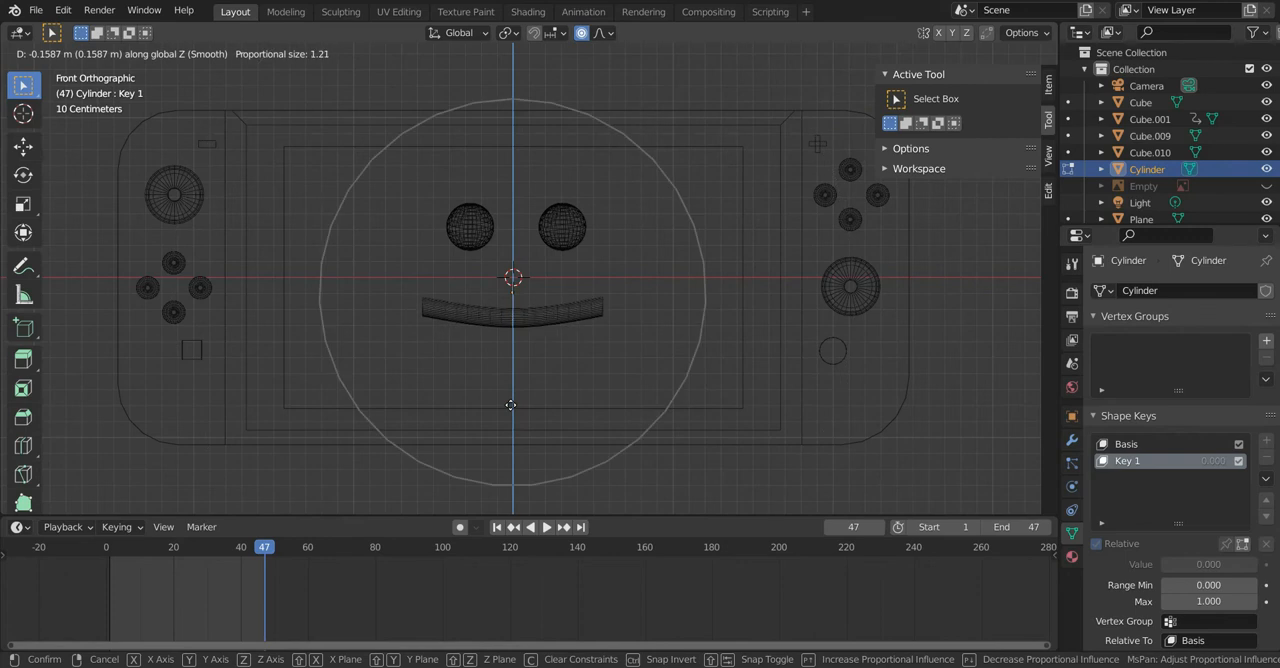
pyautogui.scroll(-6, 510, 405)
pyautogui.scroll(4, 510, 400)
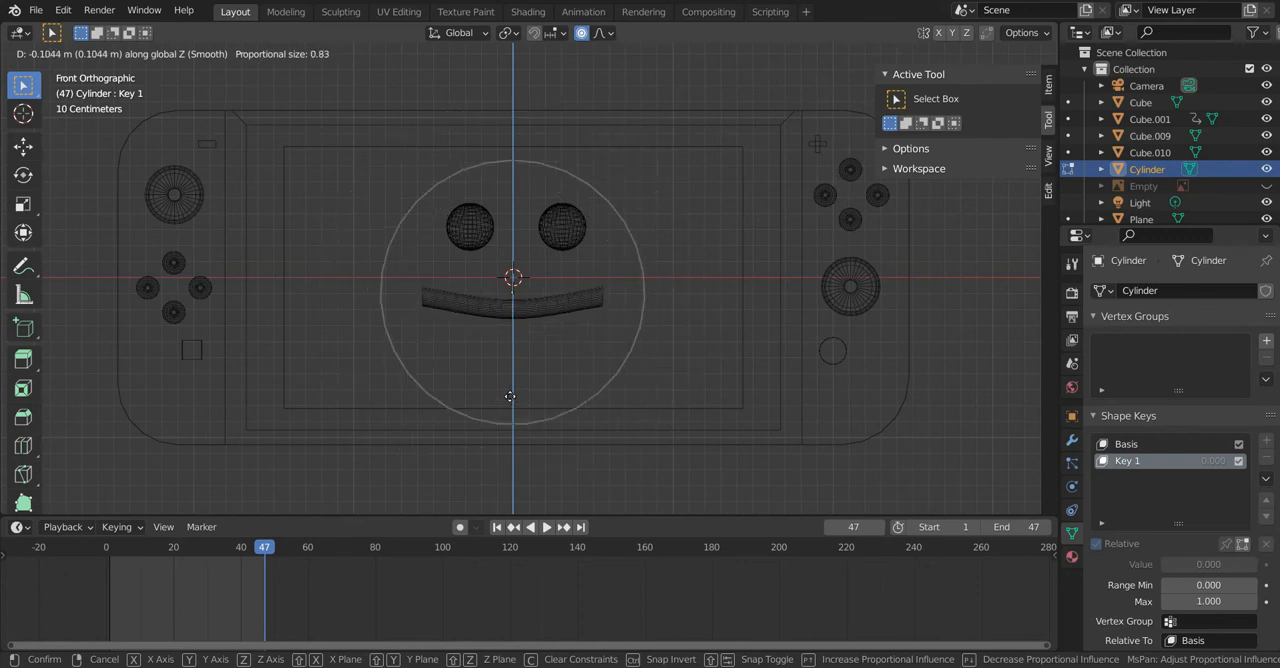
pyautogui.click(510, 397)
pyautogui.scroll(2, 565, 375)
pyautogui.press('g')
pyautogui.press('z')
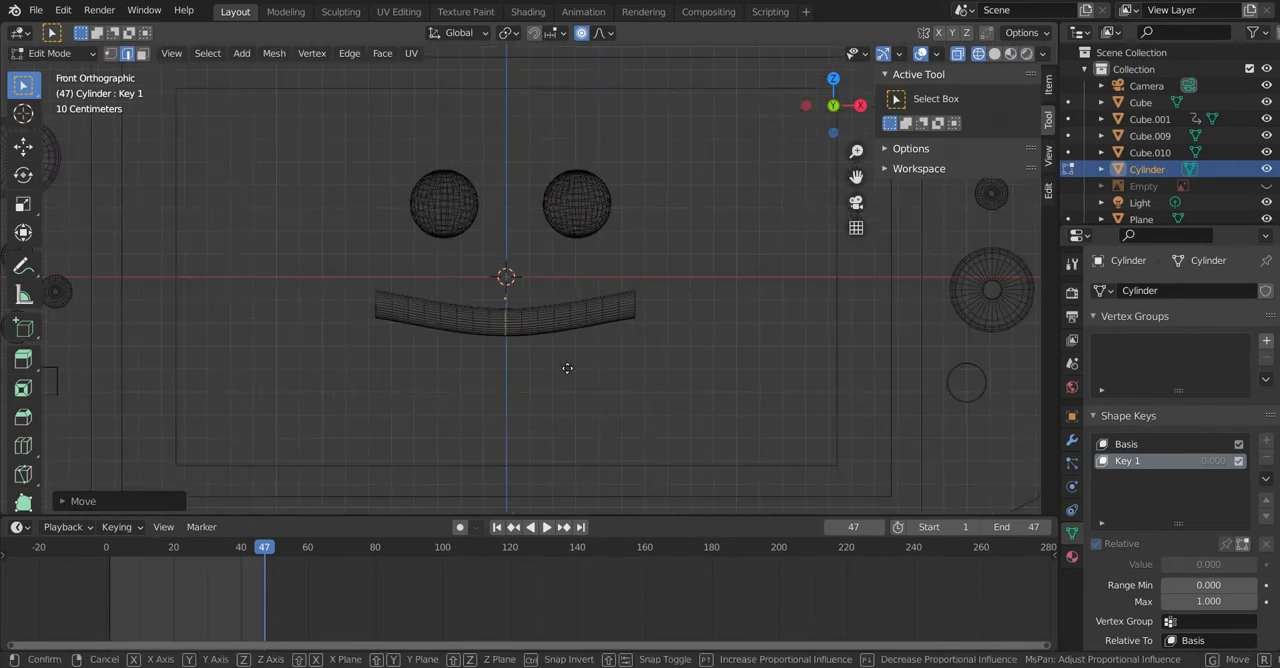
pyautogui.click(567, 382)
# Step: In solid shading, rotate the cylinder's right end face about -13.75° and raise it slightly along Z with proportional editing
pyautogui.moveTo(592, 332); pyautogui.dragTo(524, 331, button='middle')
pyautogui.hotkey('shift', 'z')
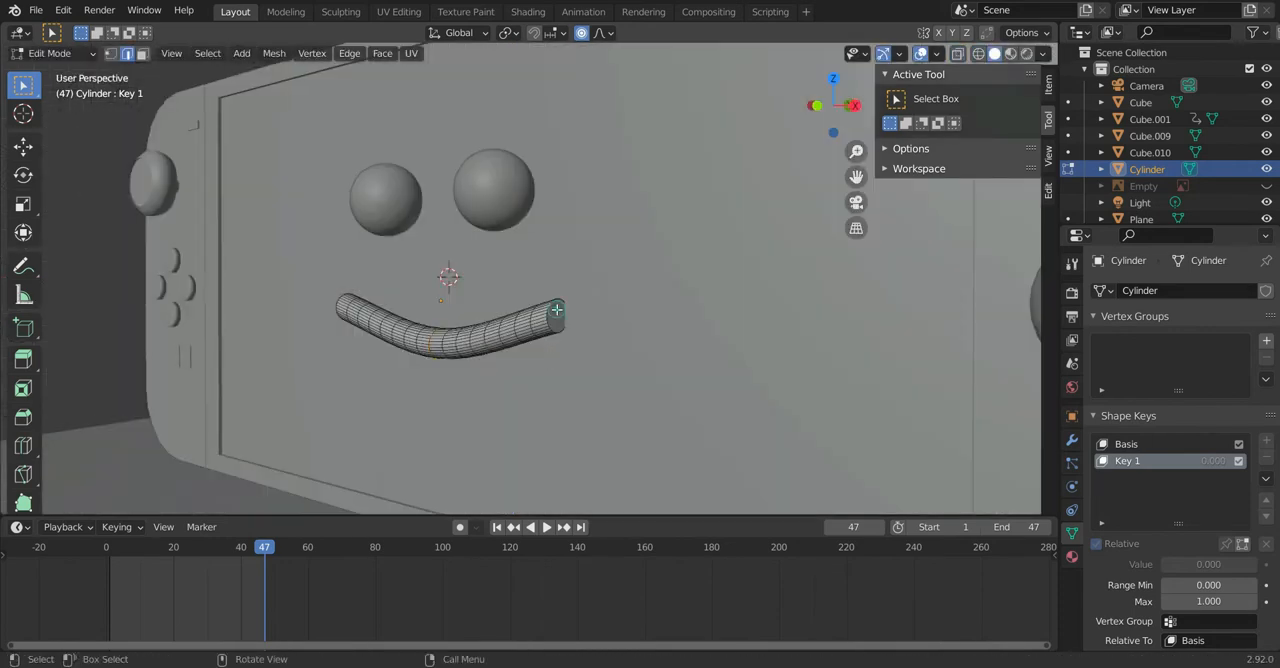
pyautogui.press('3')
pyautogui.moveTo(556, 310); pyautogui.dragTo(621, 322, button='middle')
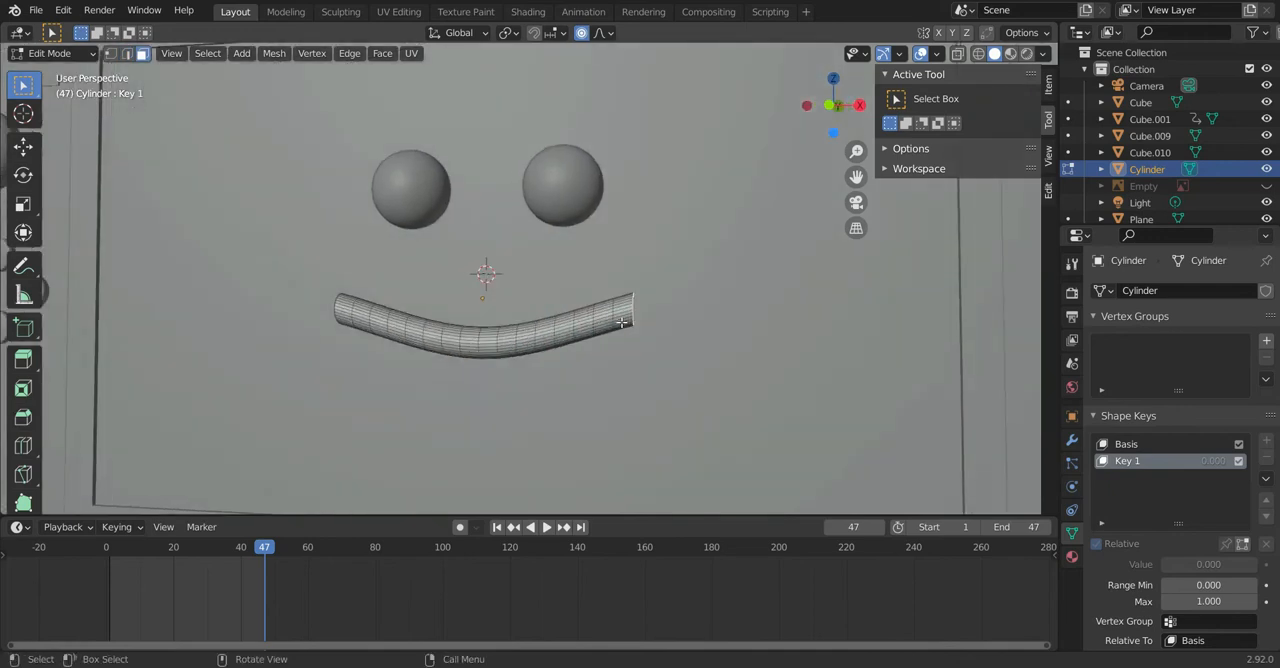
pyautogui.press('KP_1')
pyautogui.press('r')
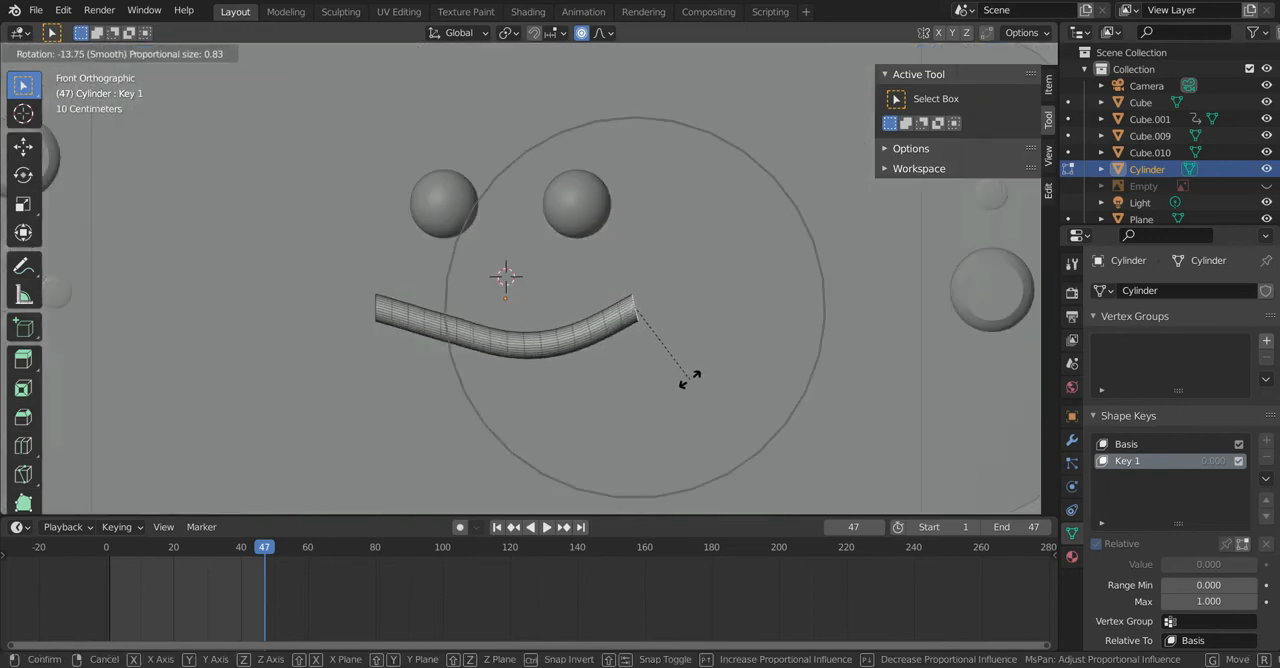
pyautogui.click(689, 379)
pyautogui.press('g')
pyautogui.press('z')
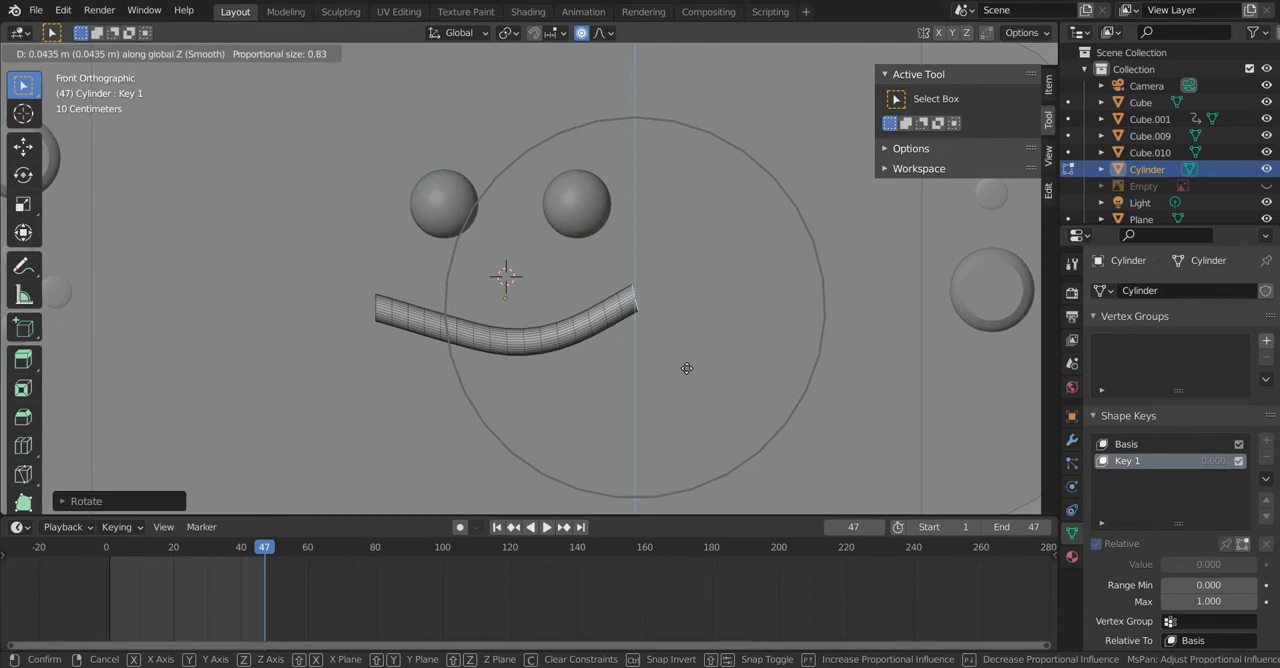
pyautogui.click(686, 363)
# Step: Rotate and raise the cylinder's left end face to mirror the right end, and return to Object Mode
pyautogui.moveTo(568, 358); pyautogui.dragTo(536, 333, button='middle')
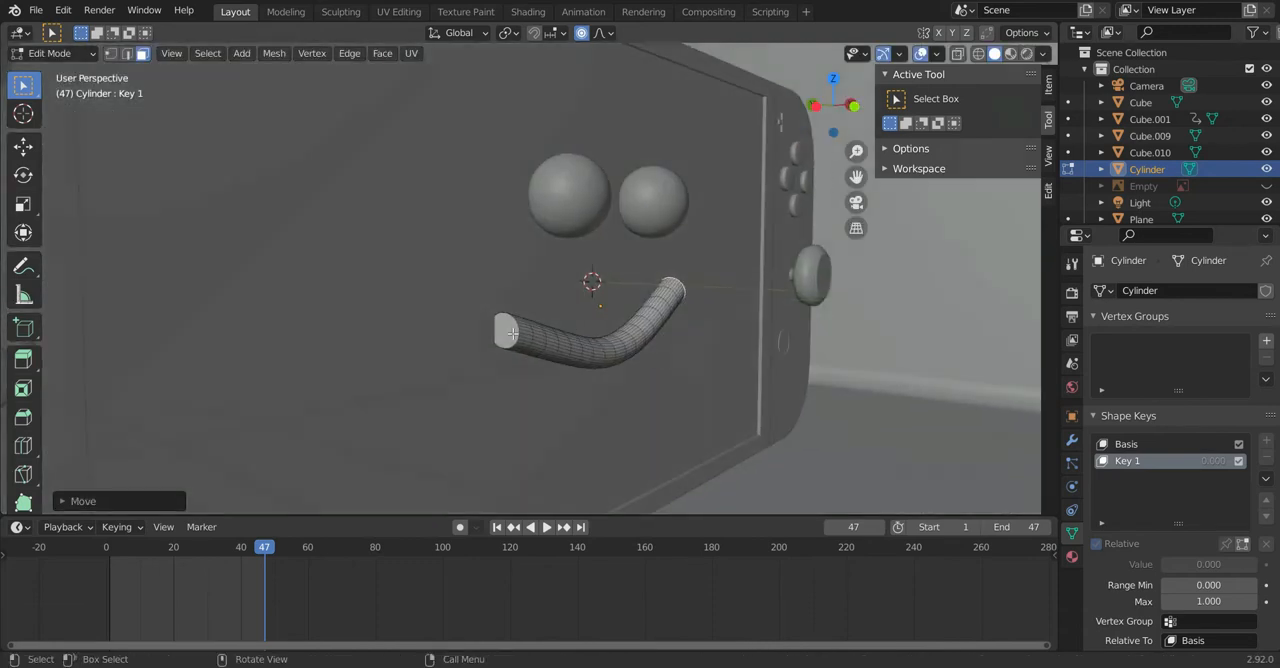
pyautogui.press('KP_1')
pyautogui.press('r')
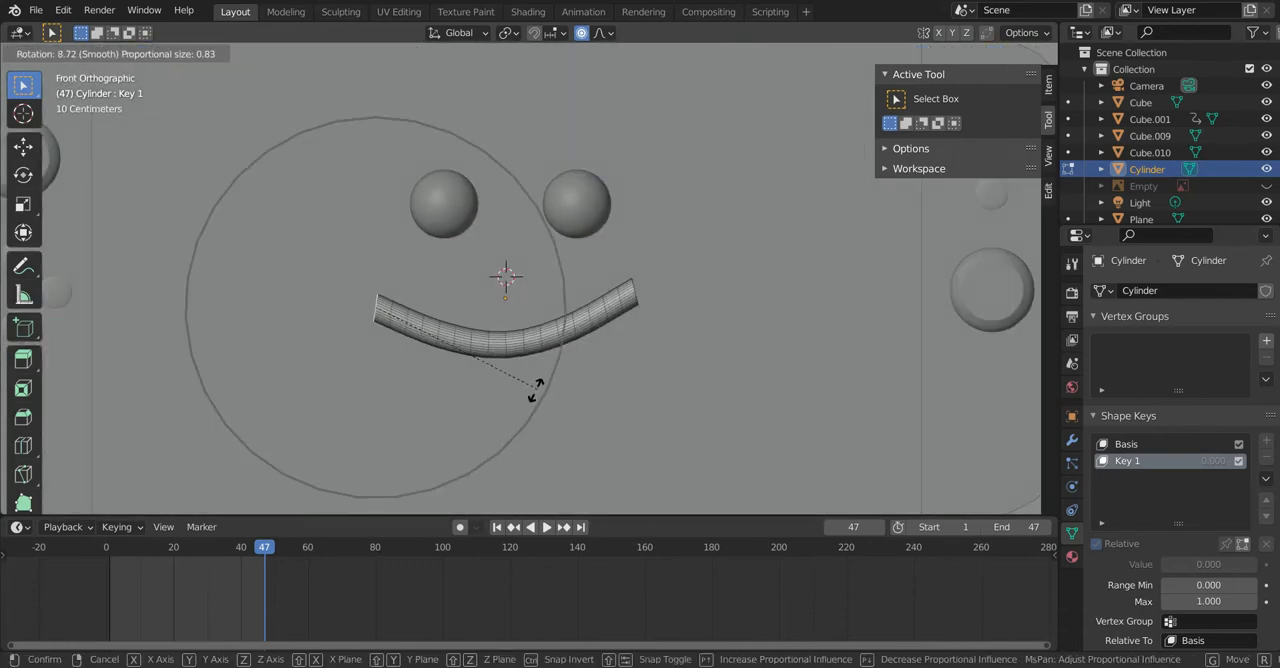
pyautogui.click(533, 394)
pyautogui.press('g')
pyautogui.press('z')
pyautogui.click(534, 383)
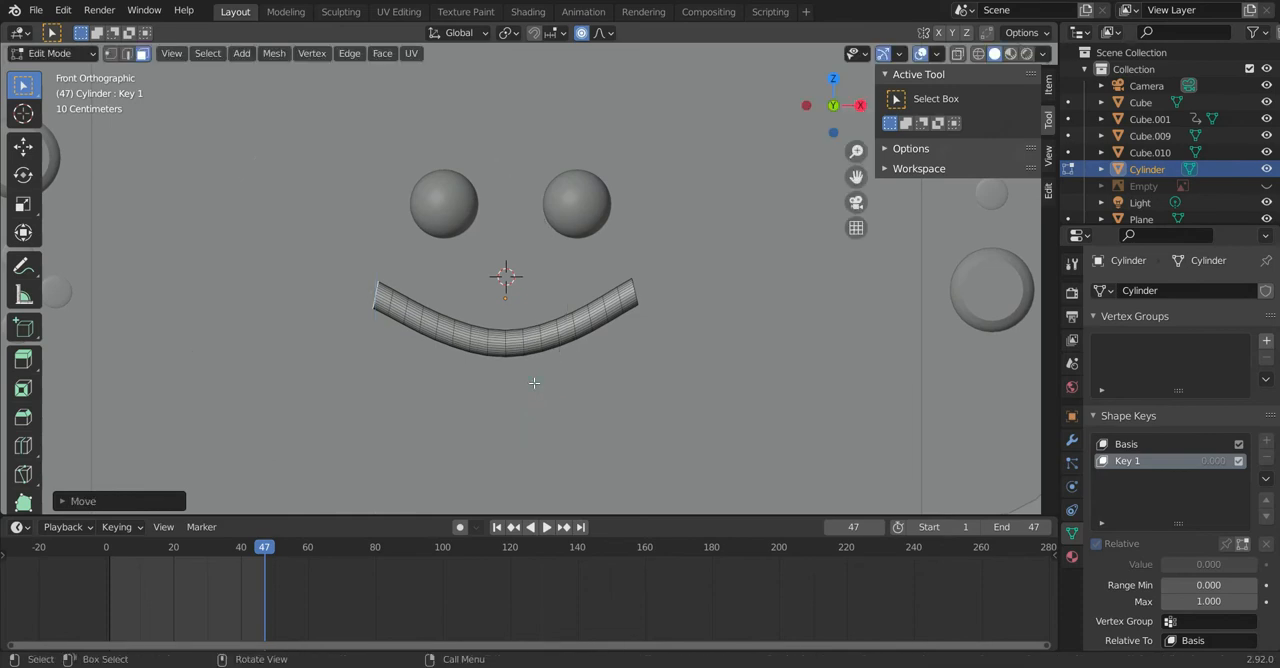
pyautogui.press('Tab')
pyautogui.press('Tab')
pyautogui.scroll(5, 594, 389)
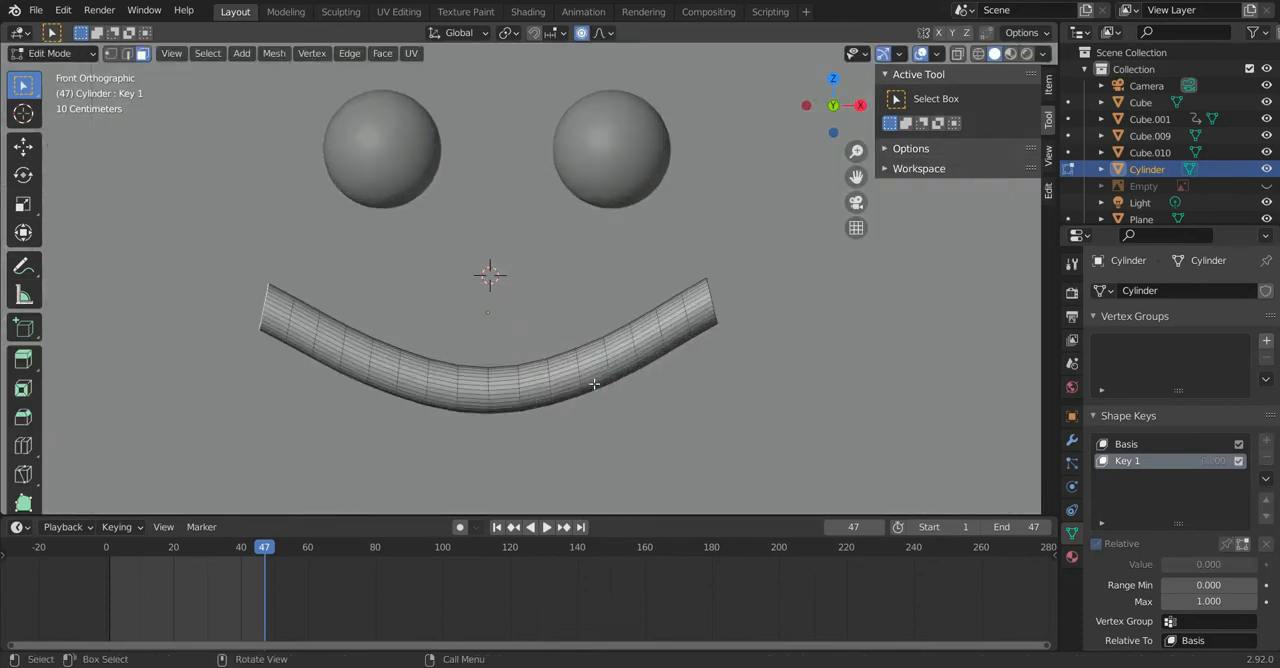
pyautogui.scroll(-5, 640, 410)
pyautogui.press('Tab')
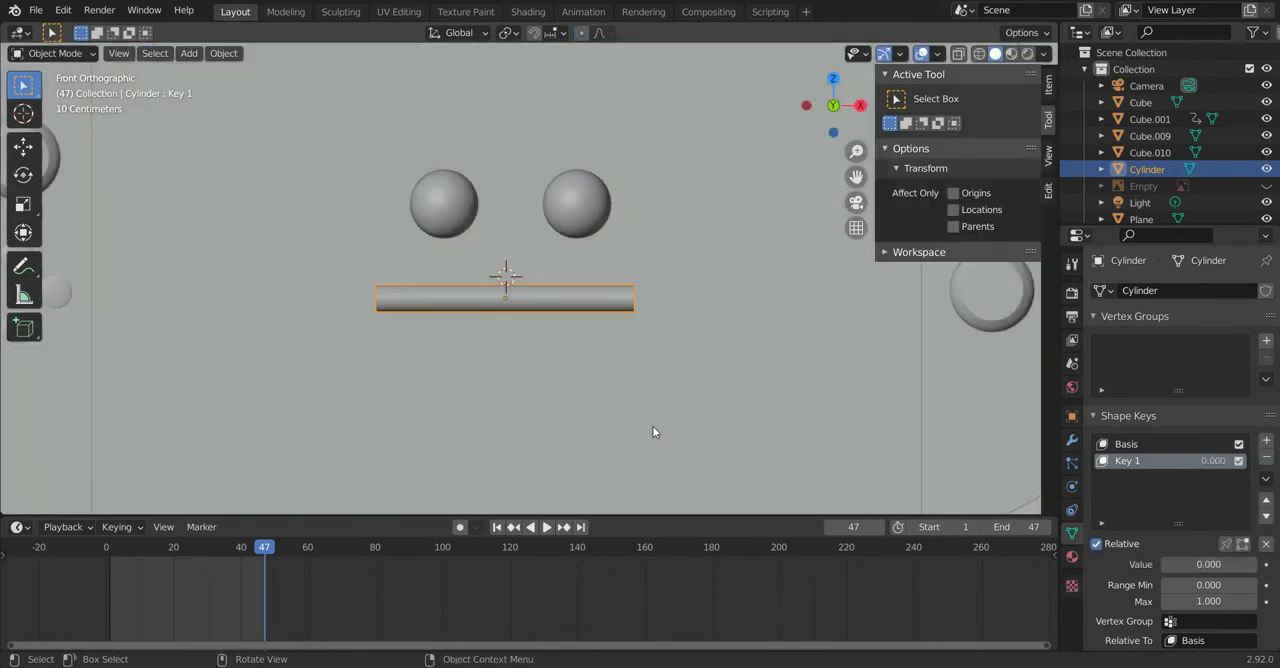
# Step: Test the smile by raising Key 1's value to 1.000 and returning it to 0.000
pyautogui.scroll(9, 618, 392)
pyautogui.scroll(-7, 618, 395)
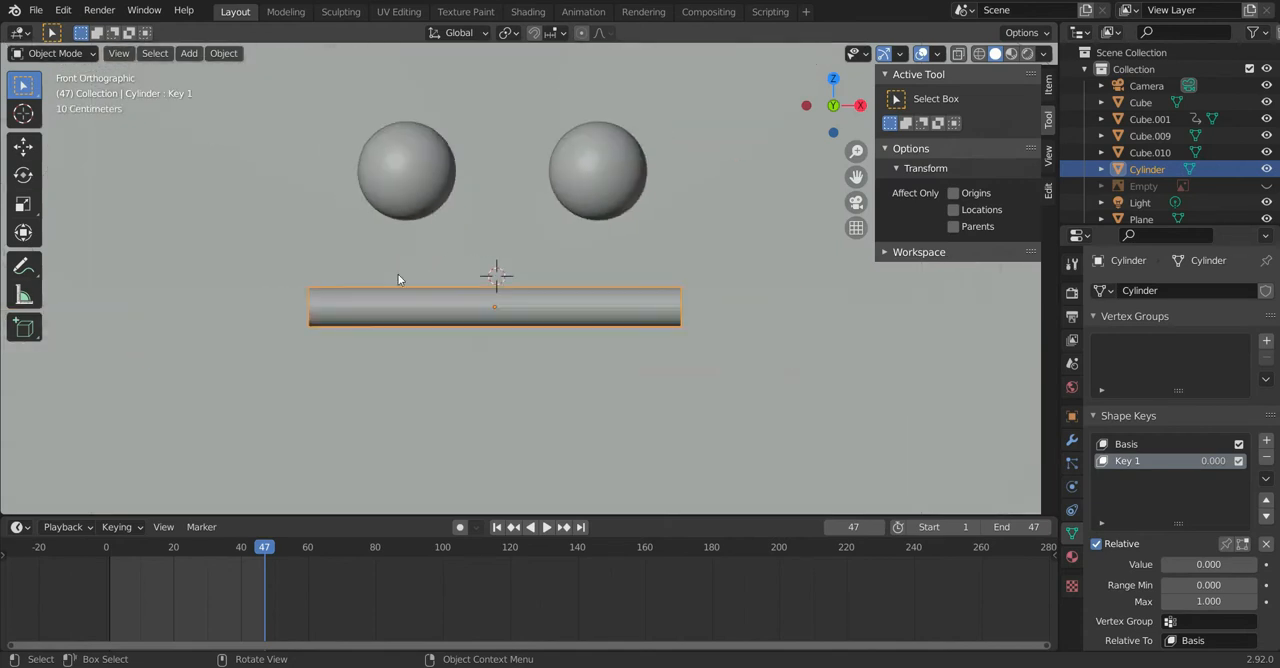
pyautogui.moveTo(446, 316); pyautogui.dragTo(534, 343, button='middle')
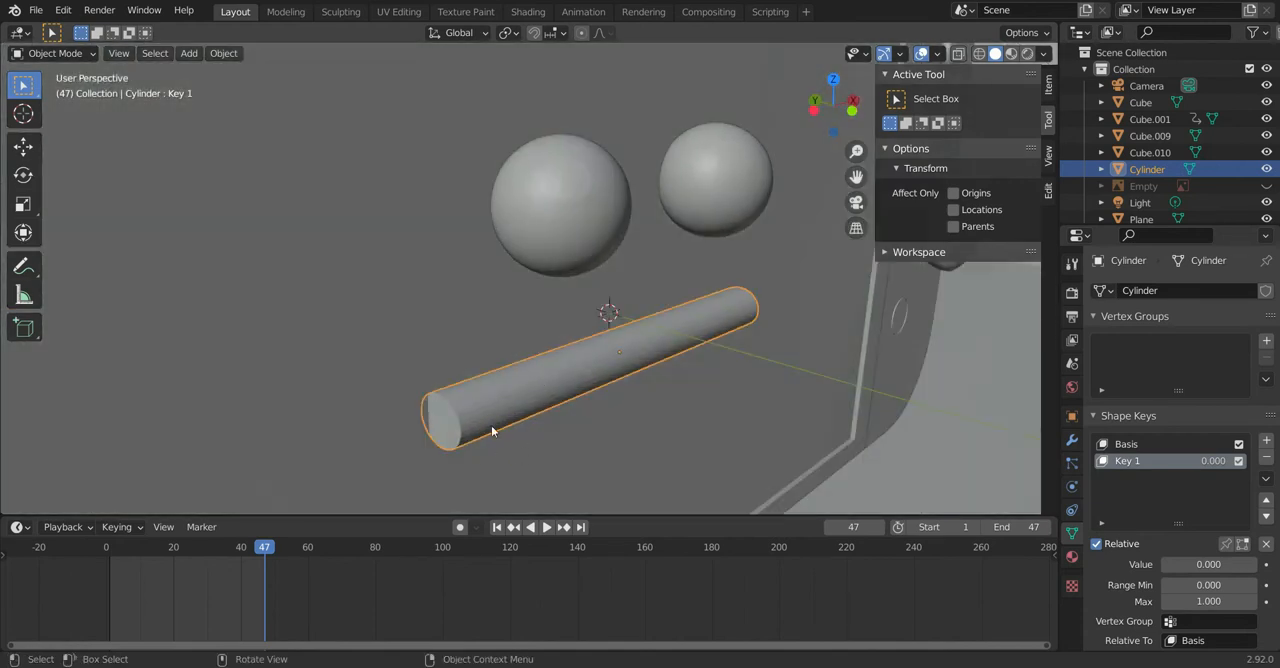
pyautogui.scroll(-6, 530, 445)
pyautogui.scroll(6, 540, 430)
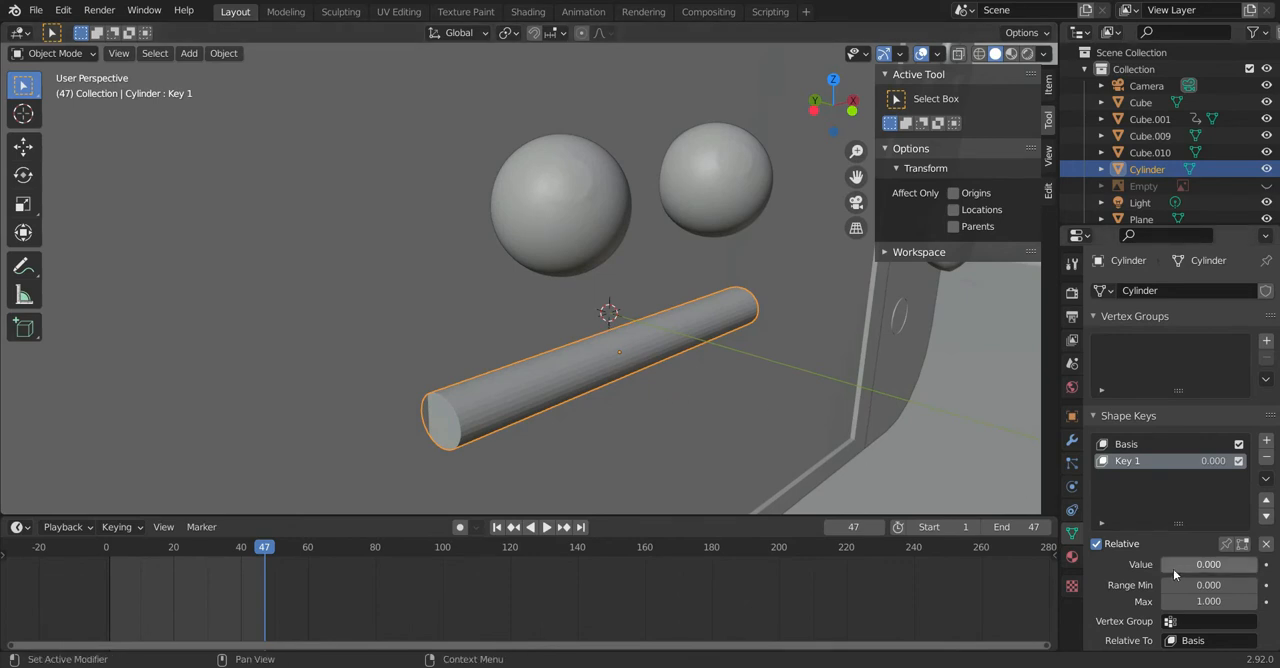
pyautogui.moveTo(1164, 568); pyautogui.dragTo(1250, 568)
pyautogui.moveTo(869, 445); pyautogui.dragTo(809, 381, button='middle')
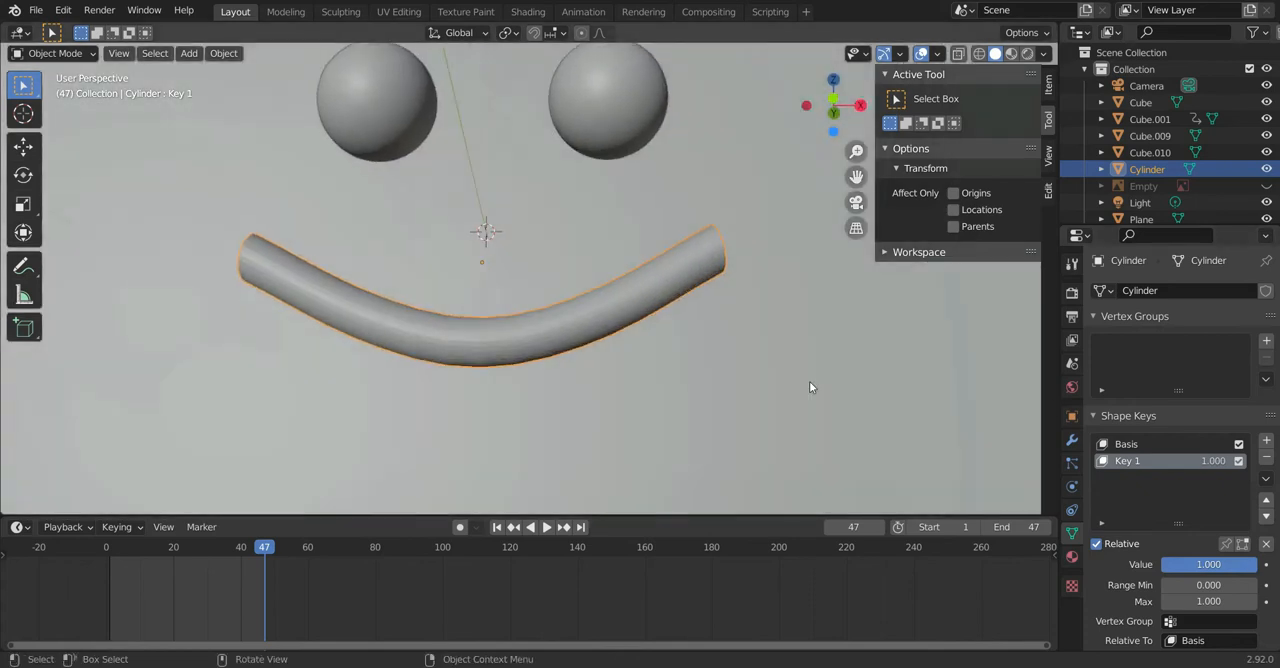
pyautogui.moveTo(1204, 567); pyautogui.dragTo(1162, 567)
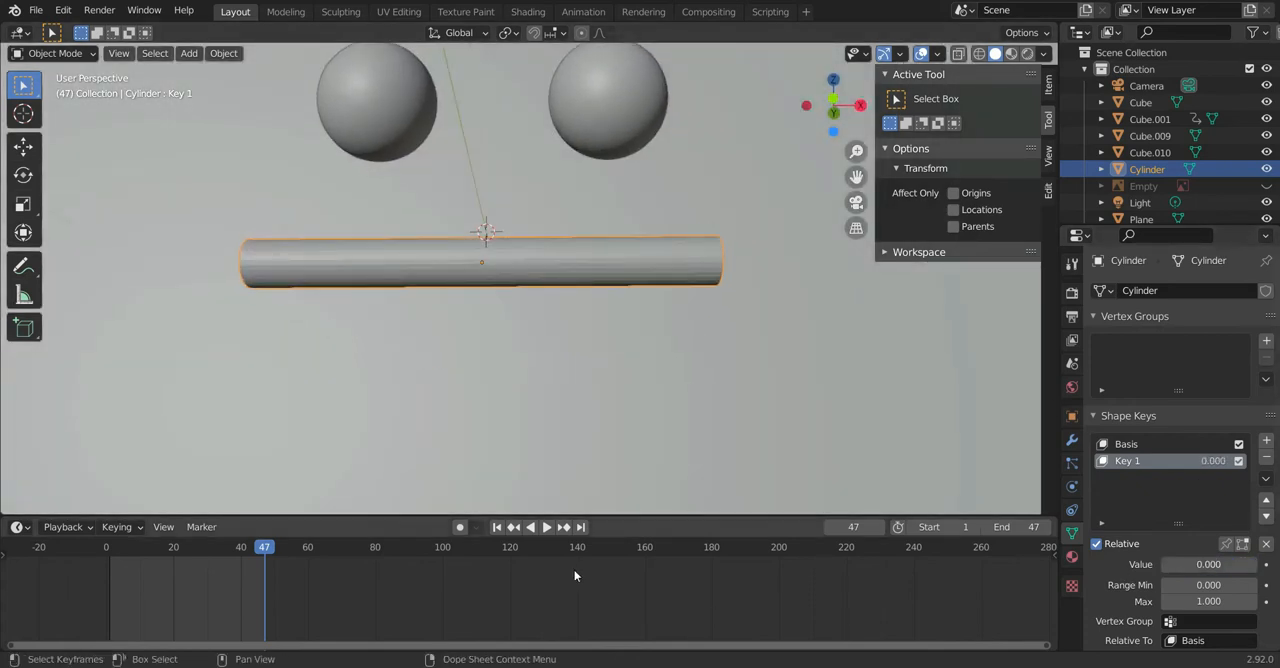
# Step: Return the timeline to frame 1 and bring the whole console model into view
pyautogui.click(501, 528)
pyautogui.scroll(-7, 484, 419)
pyautogui.scroll(1, 515, 472)
pyautogui.moveTo(530, 470); pyautogui.dragTo(562, 514, button='middle')
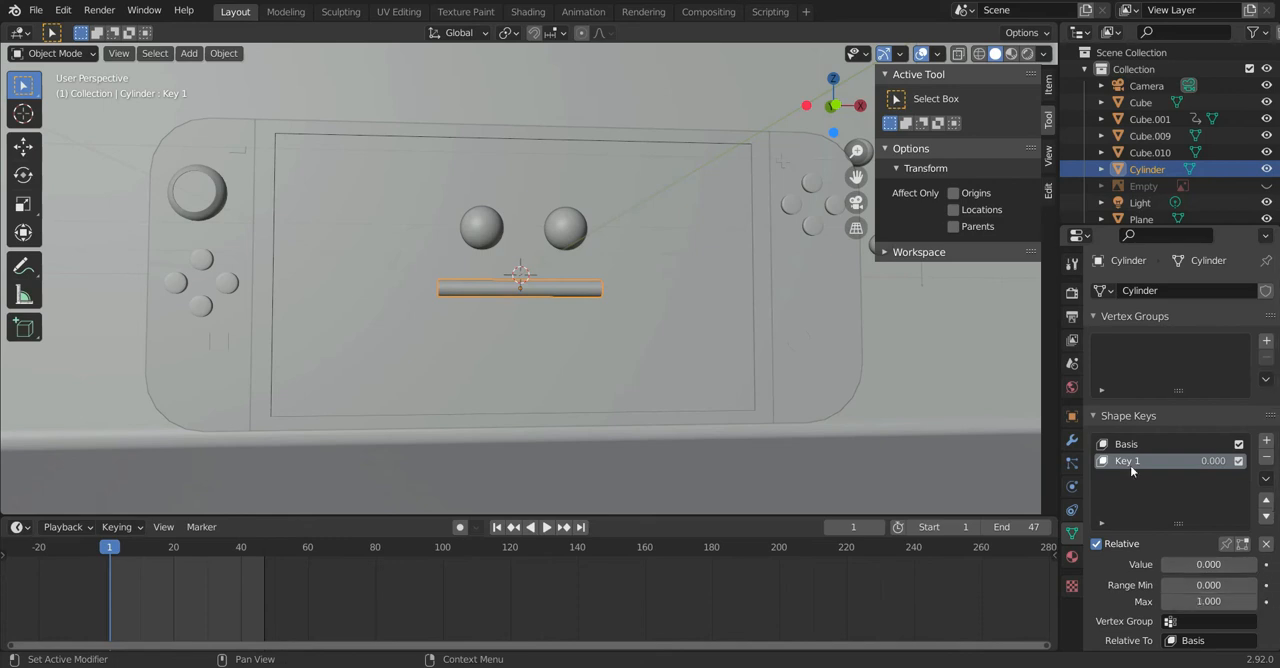
# Step: Look through the cylinder's particle, constraint, physics and modifier settings, the World surface settings and the Light's settings for animatable properties
pyautogui.click(1072, 464)
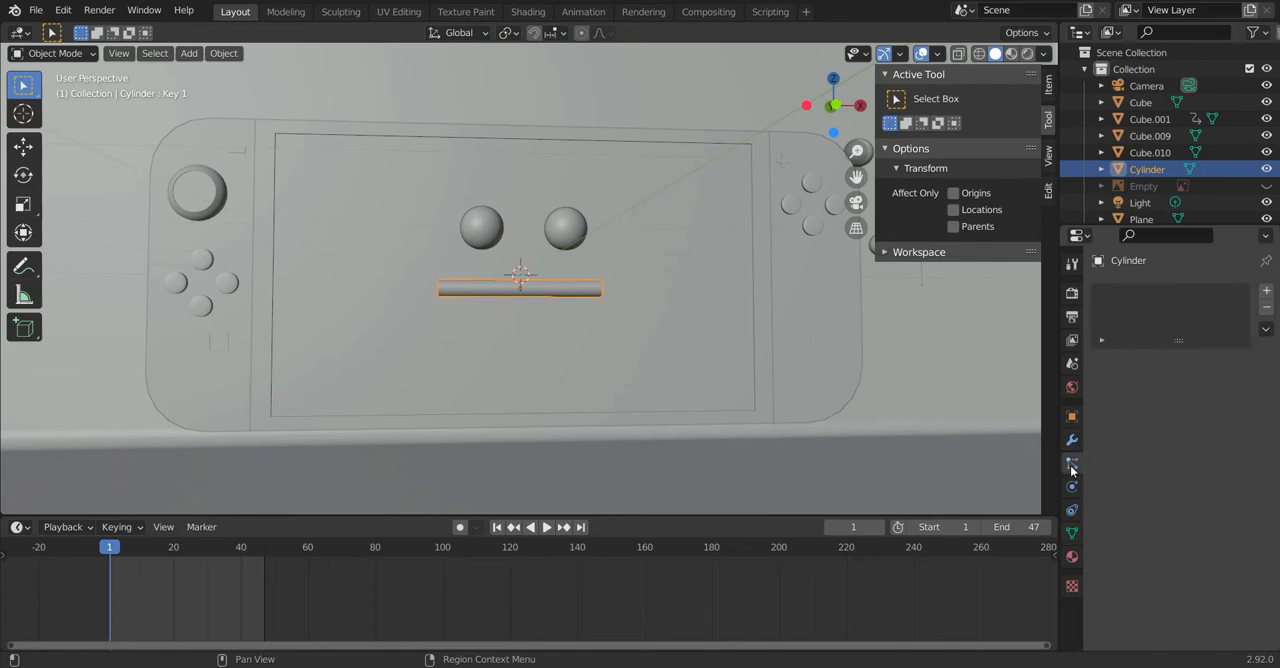
pyautogui.click(1072, 510)
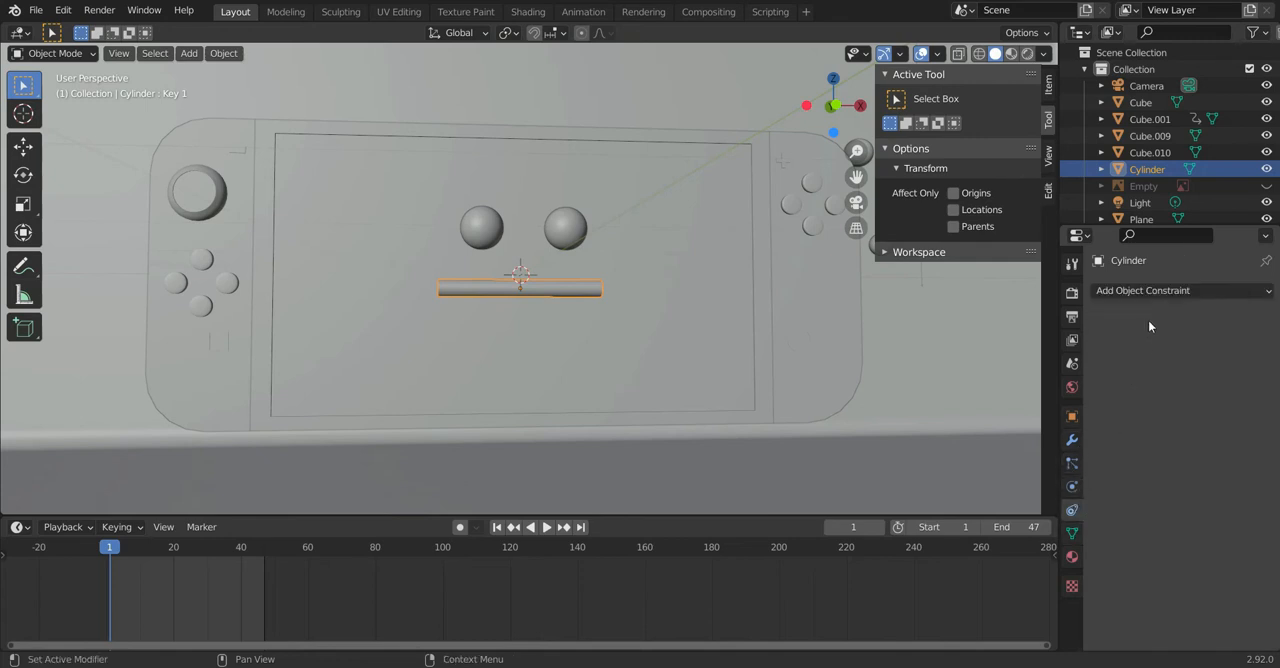
pyautogui.click(1072, 487)
pyautogui.click(1072, 464)
pyautogui.click(1072, 440)
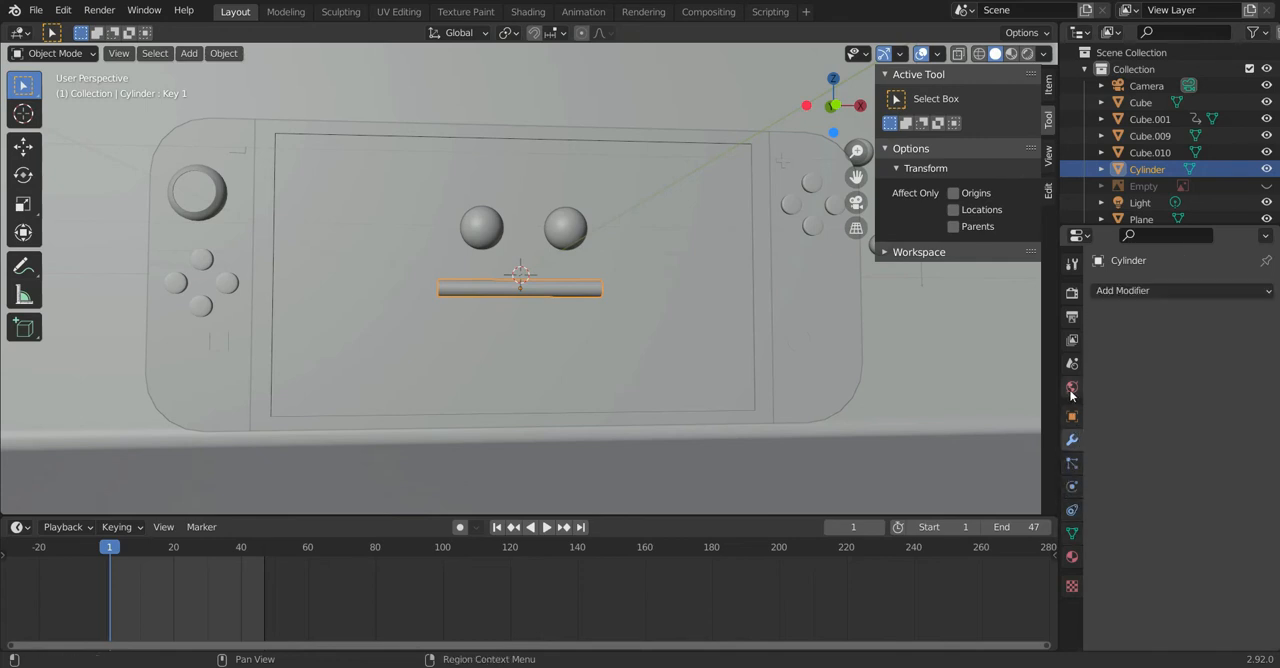
pyautogui.click(1072, 387)
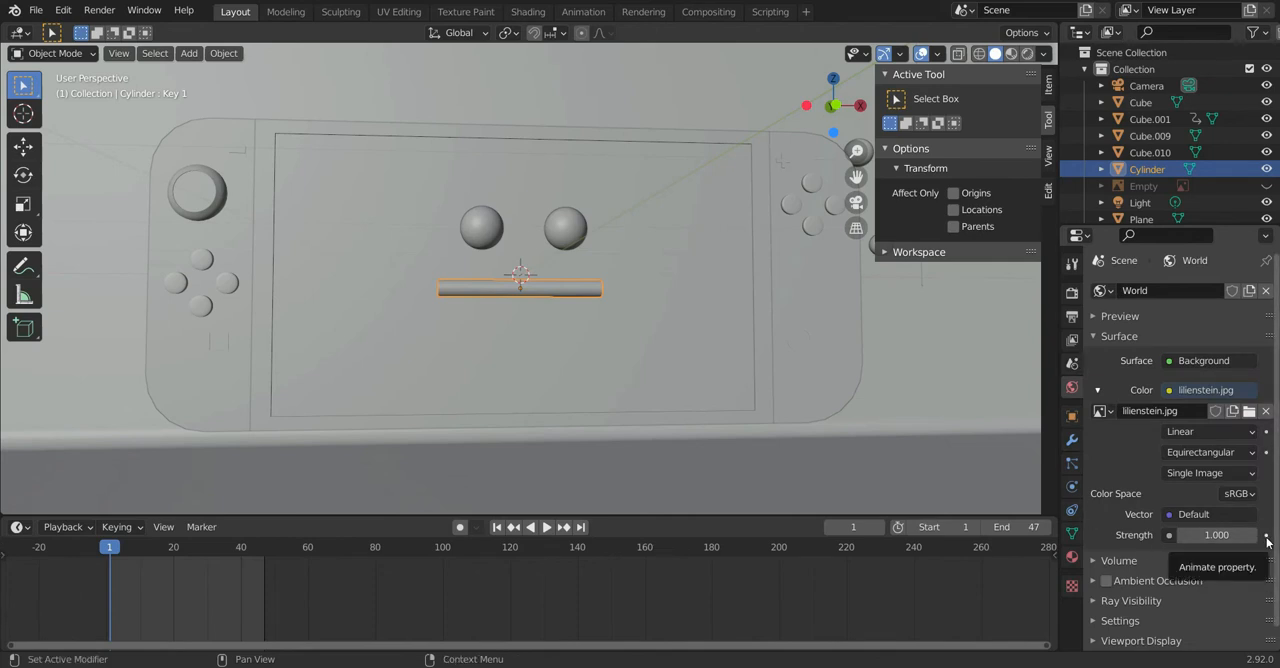
pyautogui.click(1165, 203)
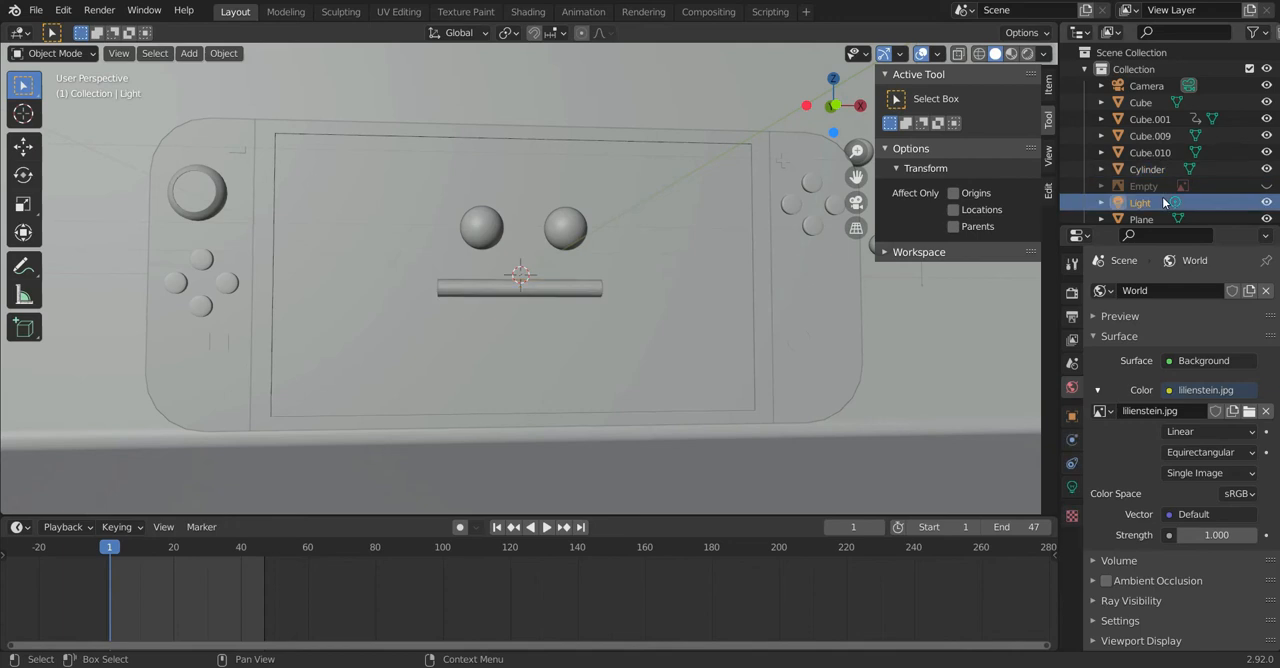
pyautogui.click(1072, 487)
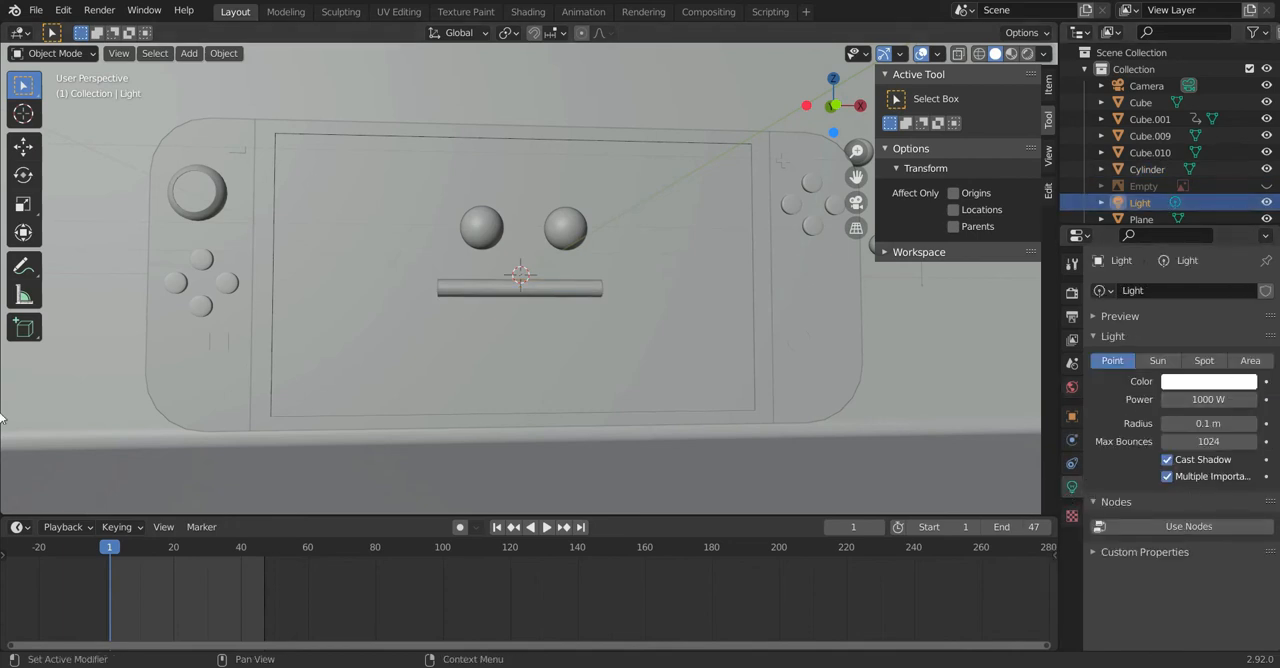
# Step: Check the material surface settings of the backdrop plane, mouth cylinder and console body for animatable properties
pyautogui.click(999, 448)
pyautogui.click(1072, 557)
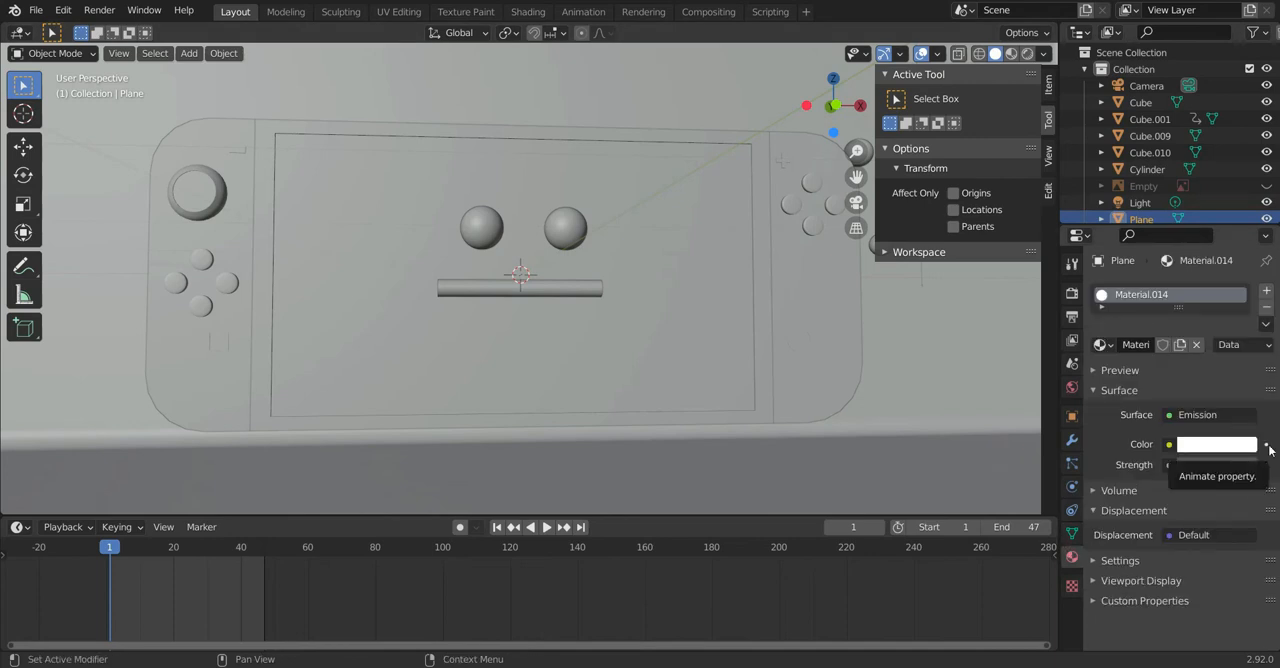
pyautogui.click(558, 294)
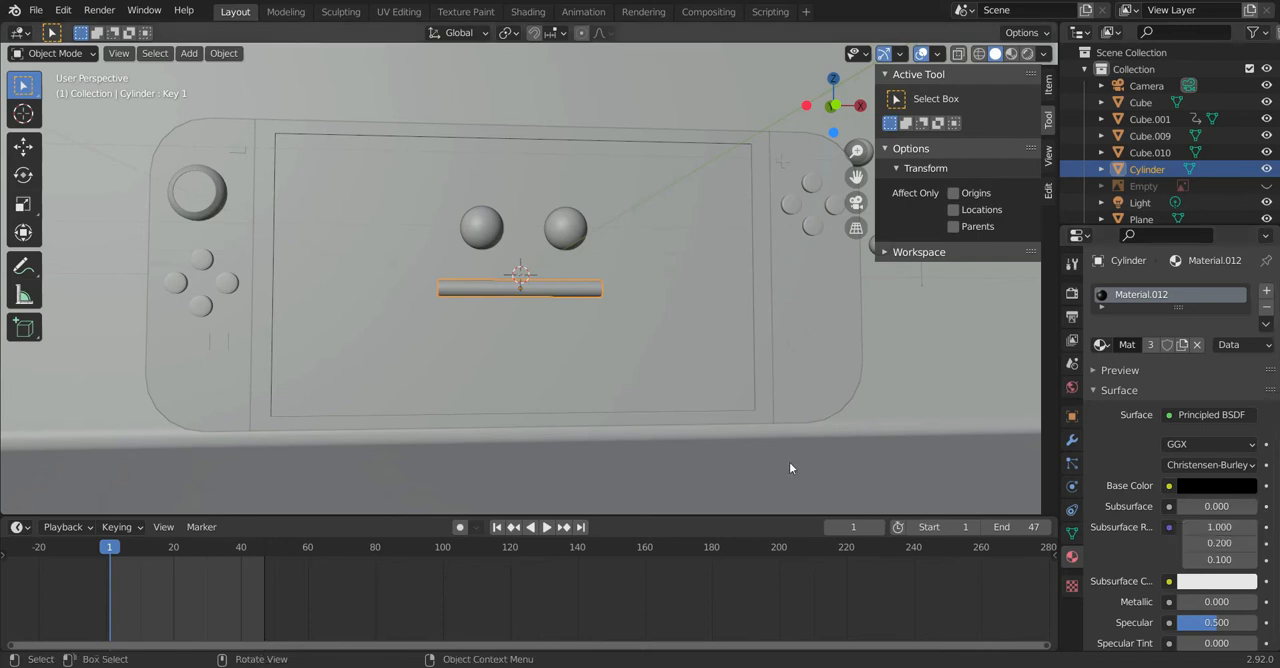
pyautogui.click(510, 284)
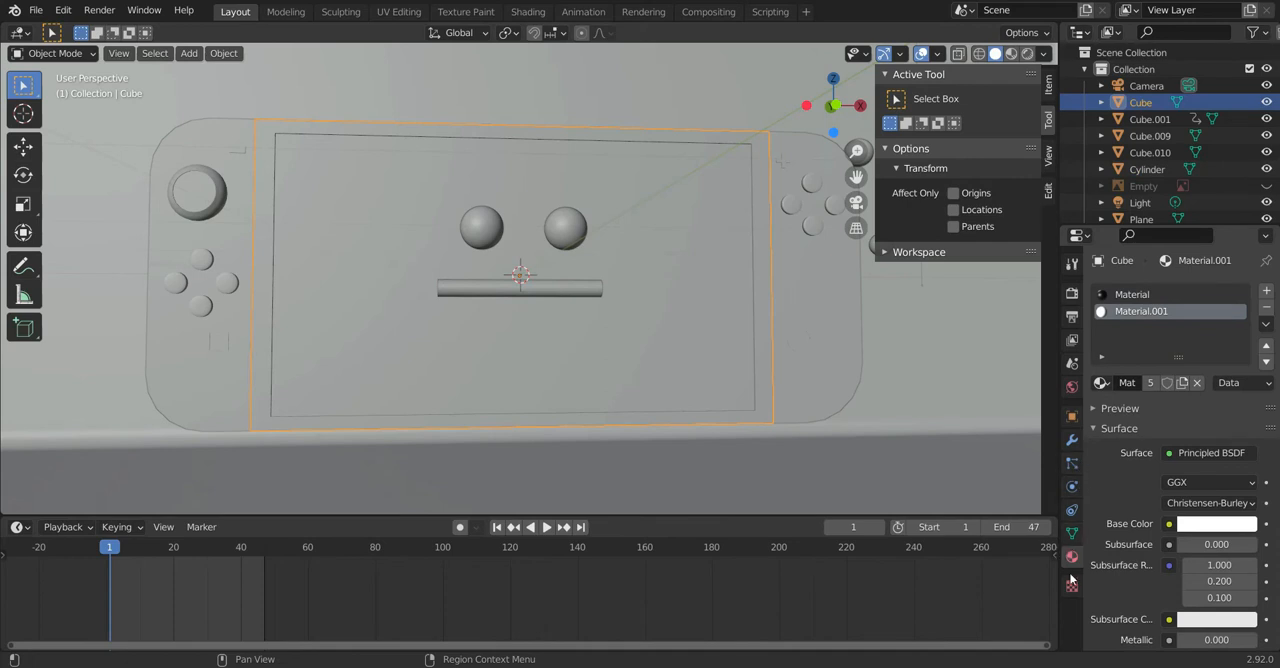
# Step: Keyframe the mouth cylinder's Key 1 shape key value of 0.000 at frame 1
pyautogui.click(1073, 533)
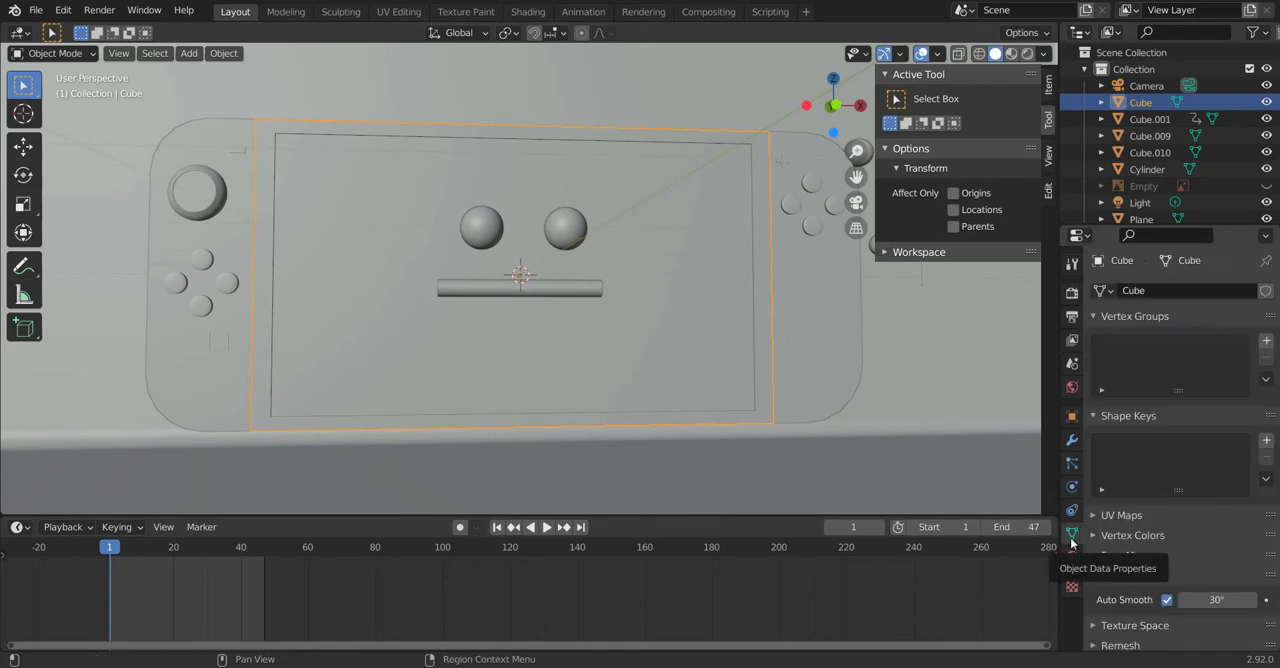
pyautogui.click(583, 297)
pyautogui.scroll(-2, 1170, 470)
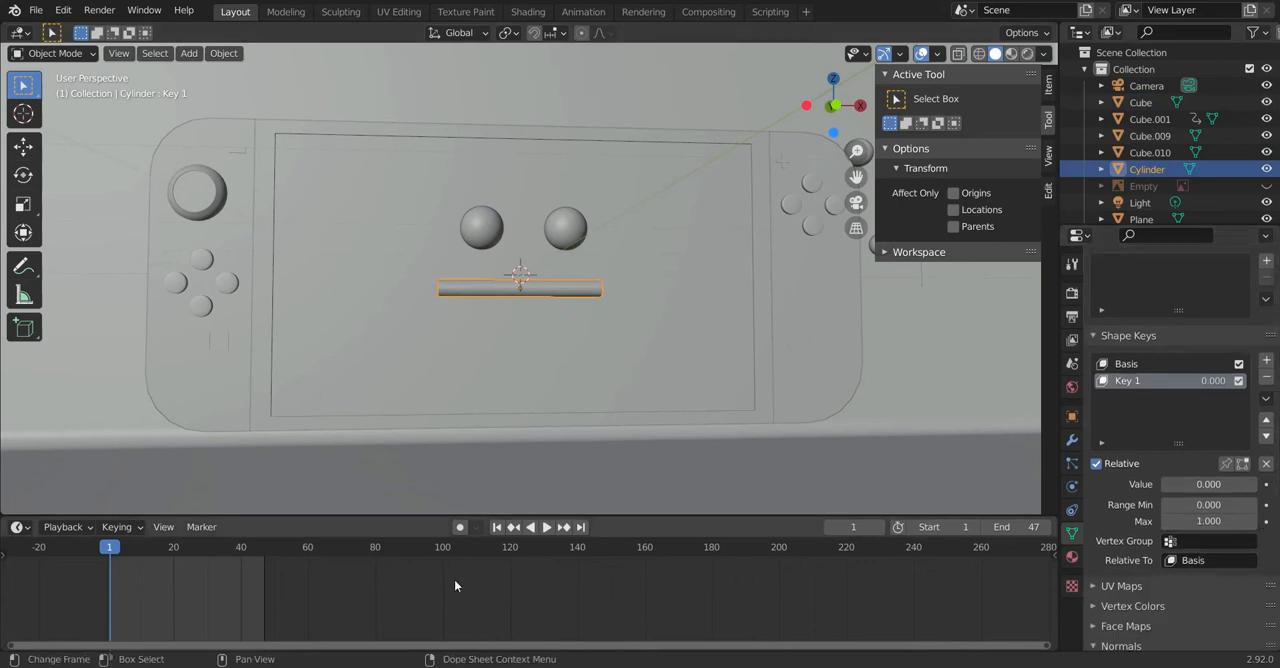
pyautogui.click(1267, 485)
pyautogui.click(1267, 485)
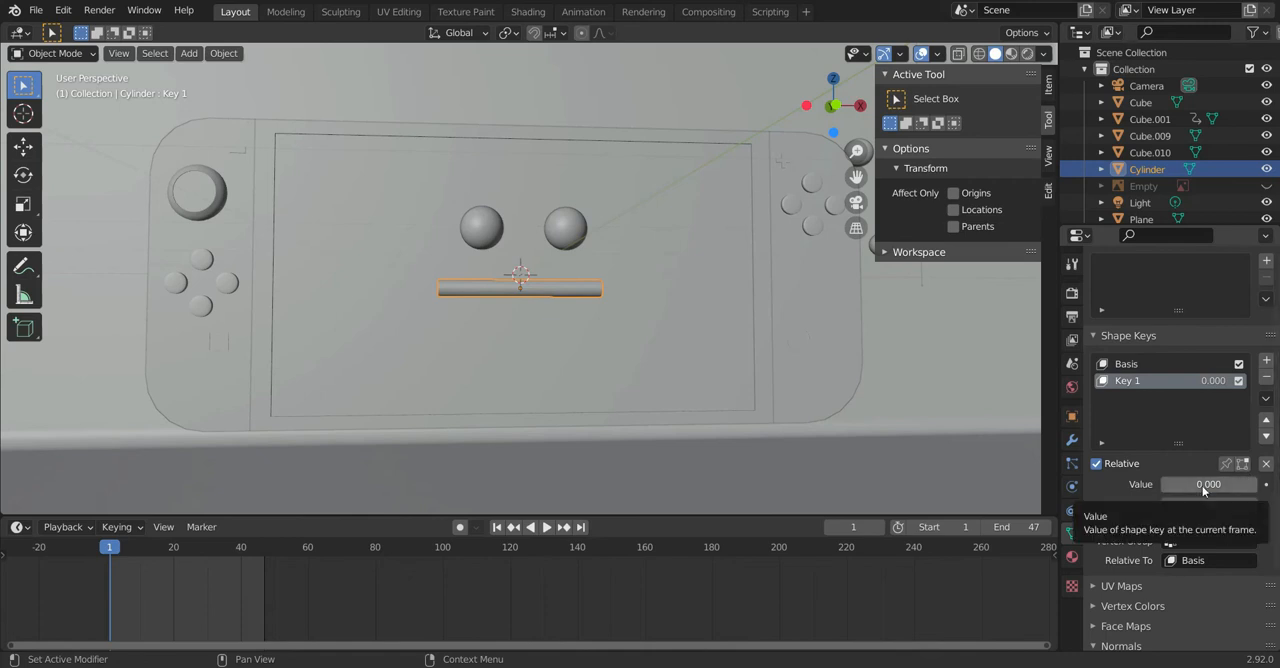
pyautogui.press('i')
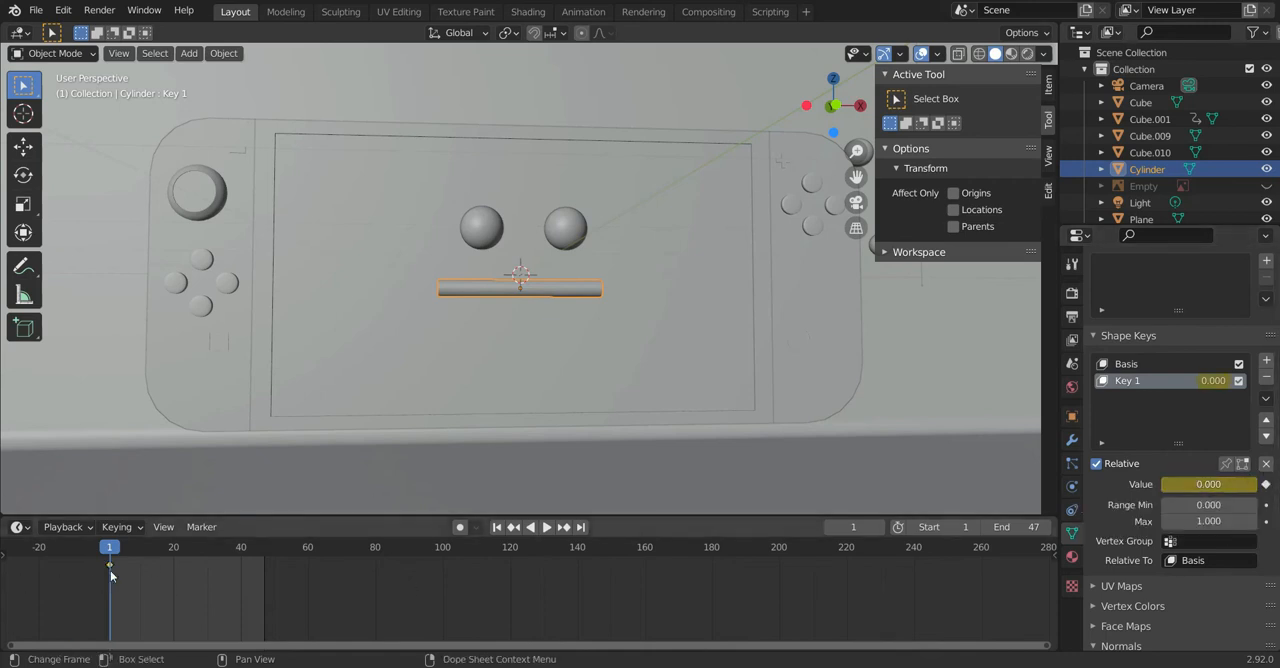
# Step: Play the animation a short way, select the red controller's thumbstick and delete its existing keyframes
pyautogui.press('space')
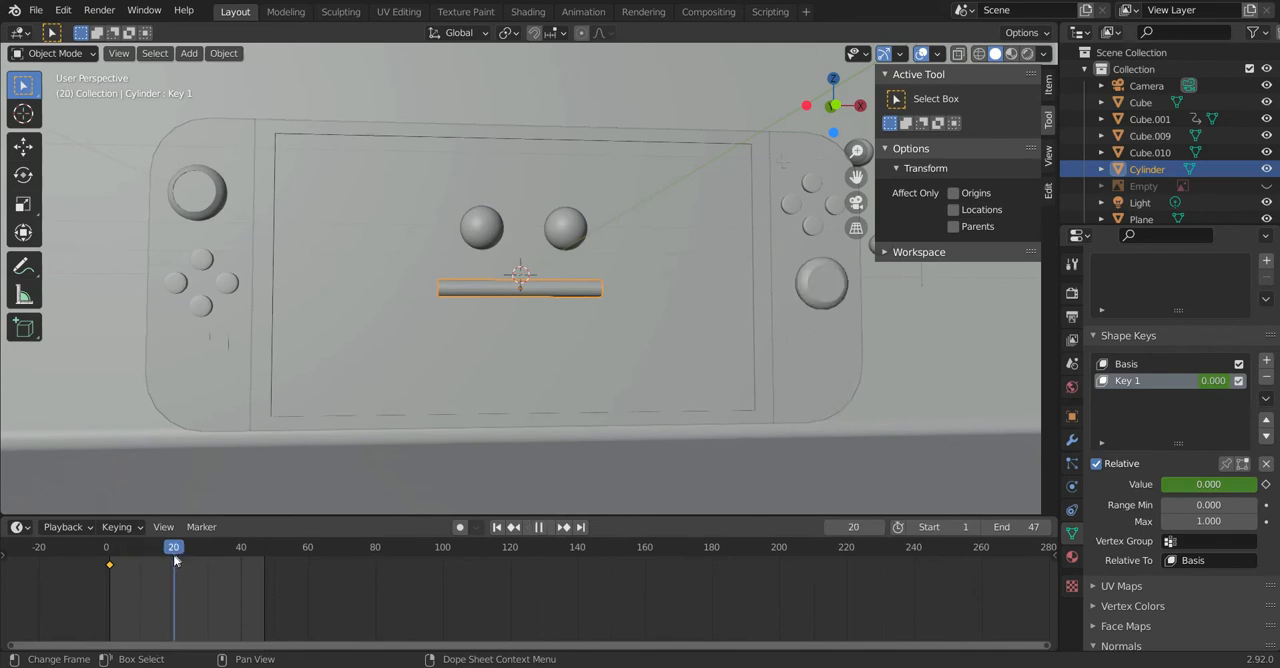
pyautogui.press('space')
pyautogui.click(835, 289)
pyautogui.click(816, 355)
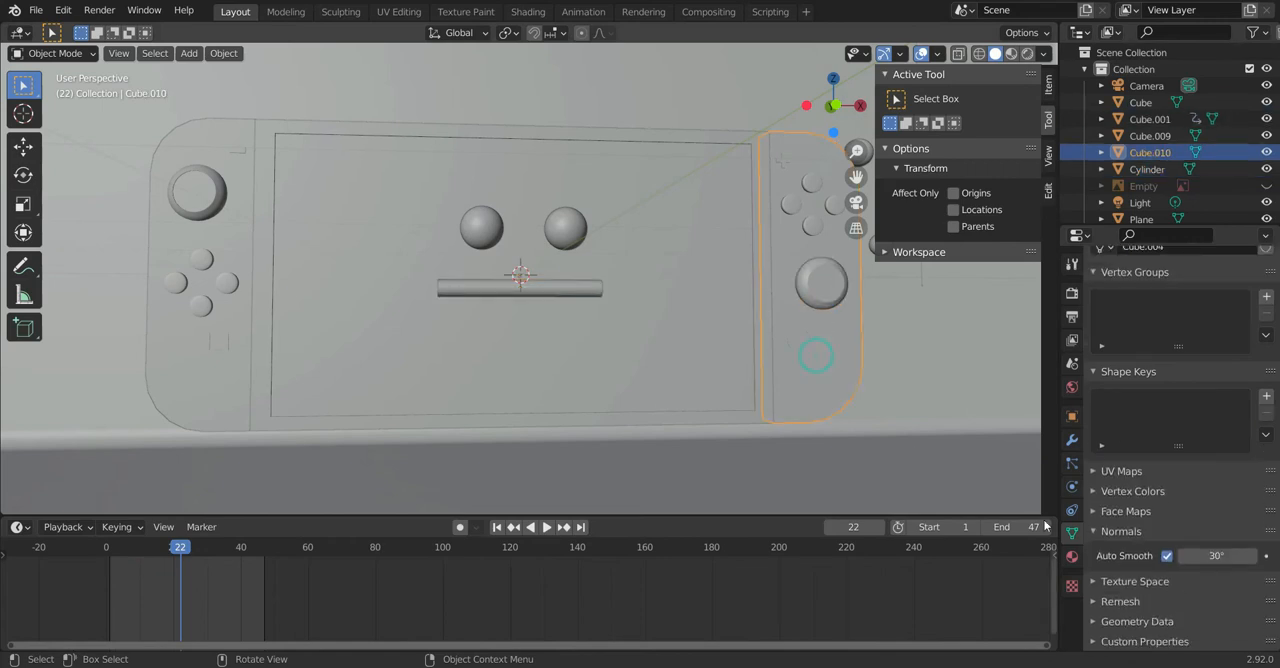
pyautogui.click(1072, 440)
pyautogui.click(823, 296)
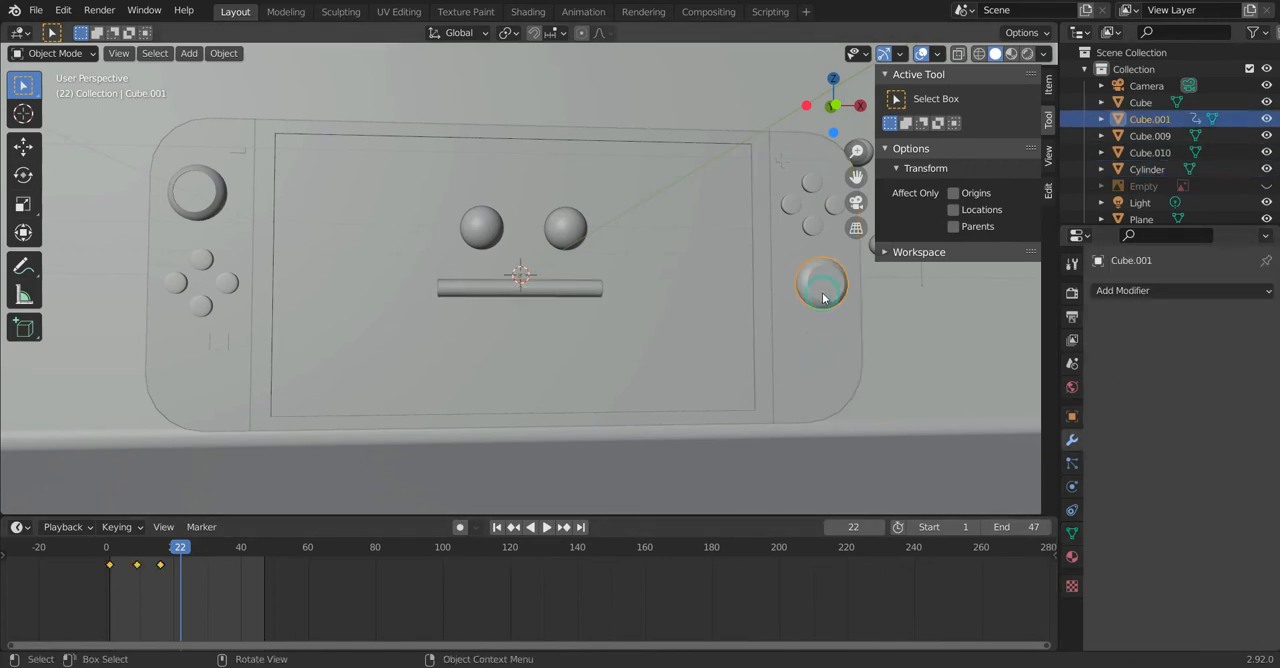
pyautogui.click(814, 226)
pyautogui.click(828, 278)
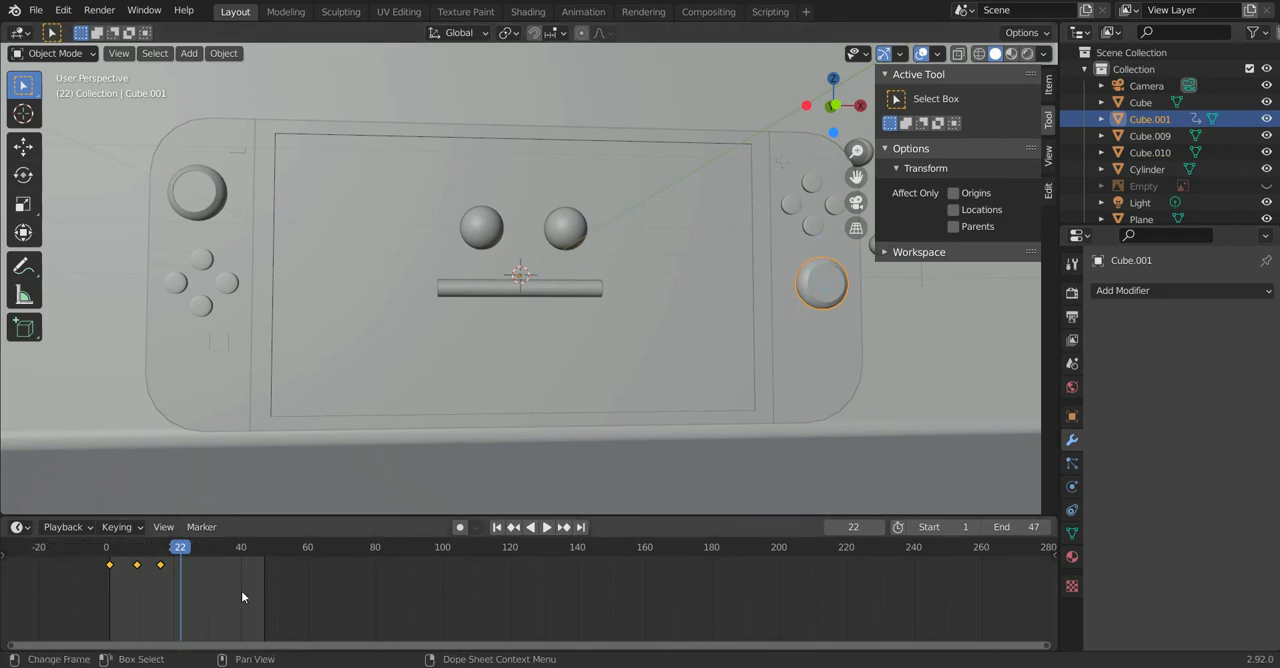
# Step: Move to frame 20, set the mouth cylinder's Key 1 value to 1.000 and keyframe it
pyautogui.click(460, 293)
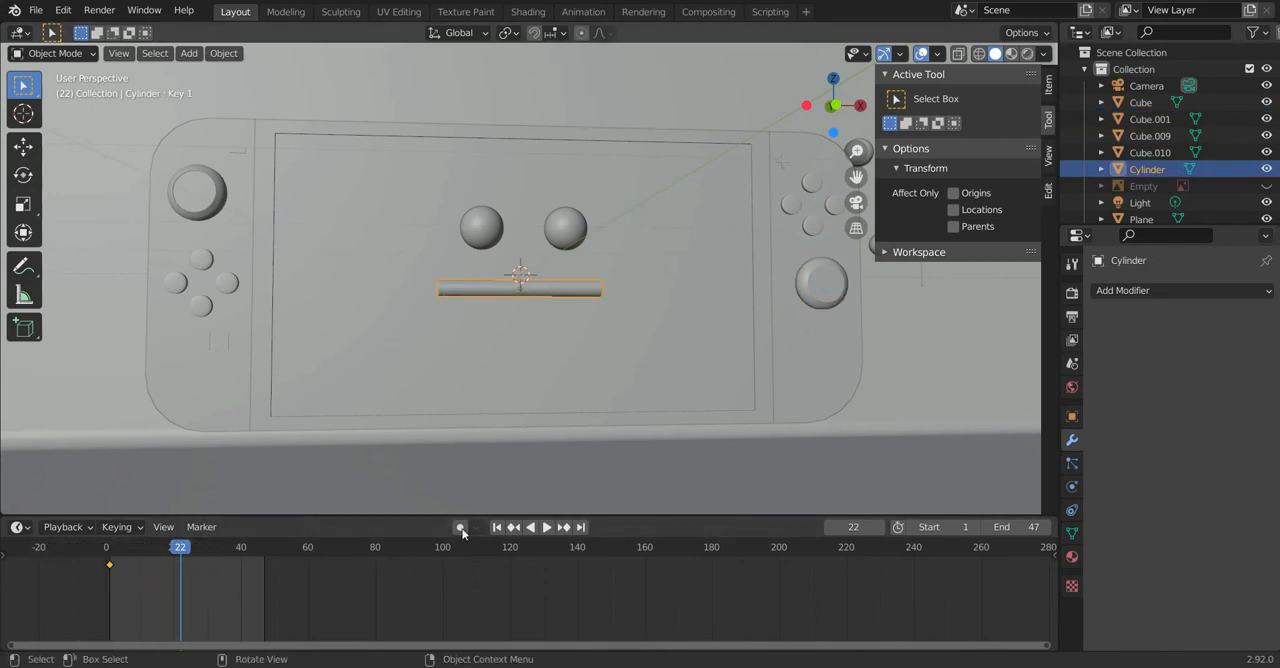
pyautogui.click(498, 529)
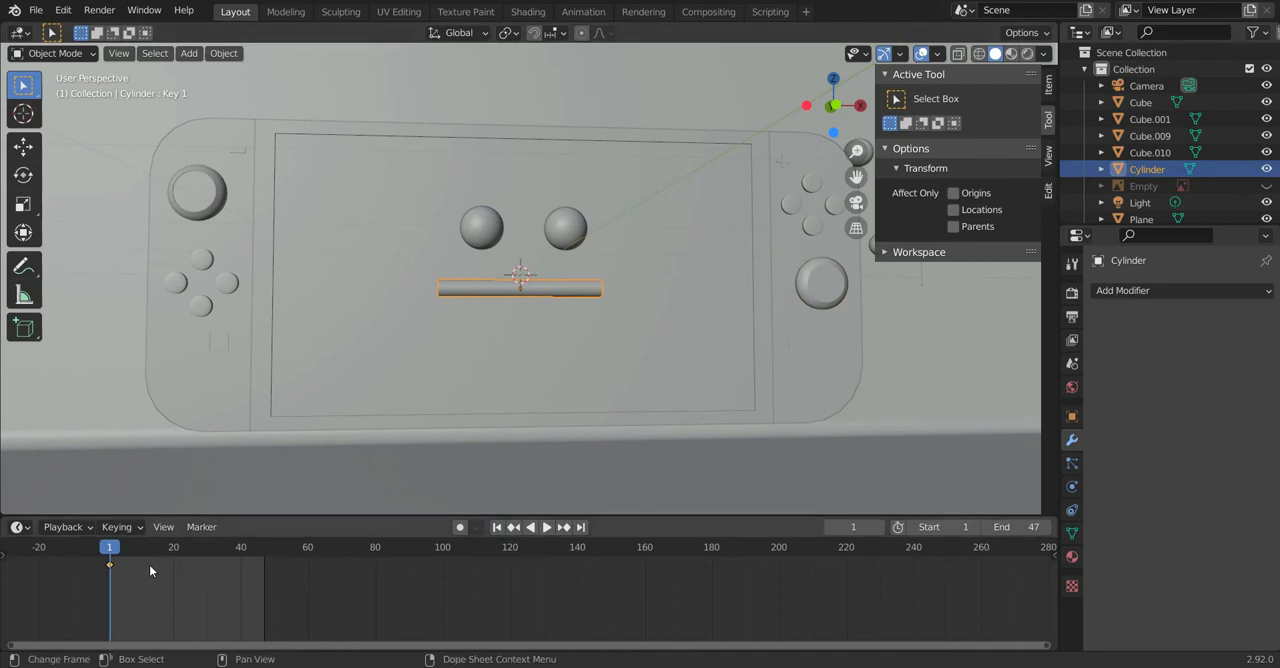
pyautogui.press('space')
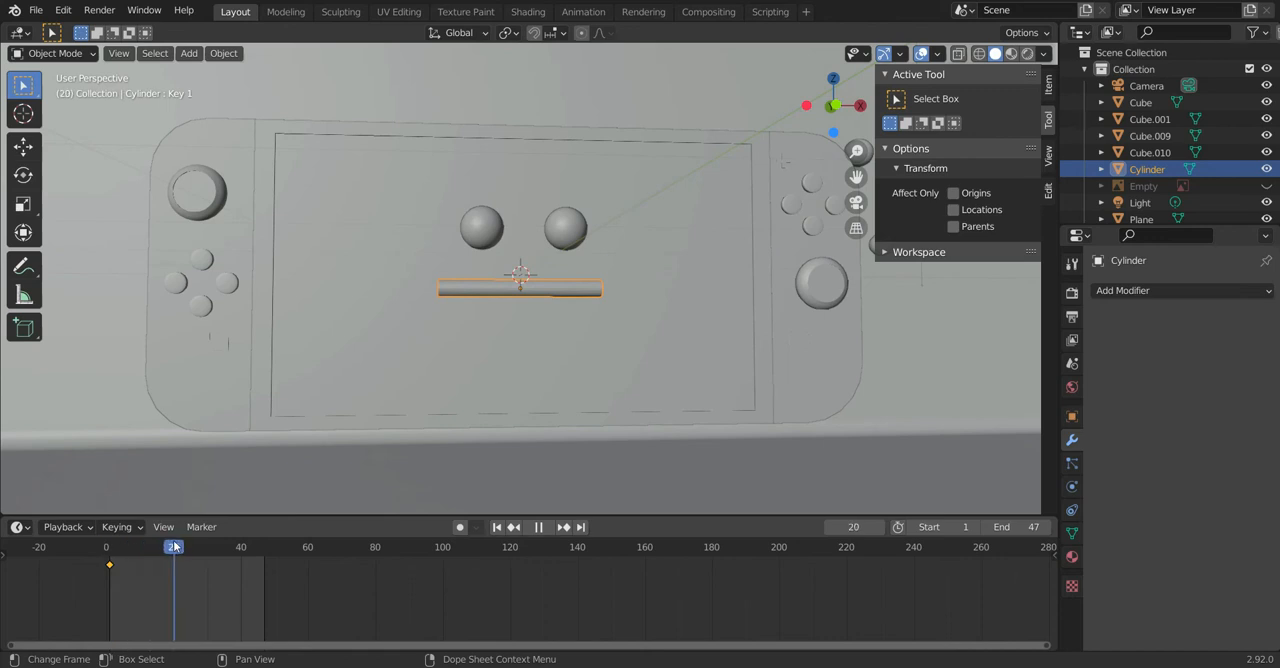
pyautogui.press('space')
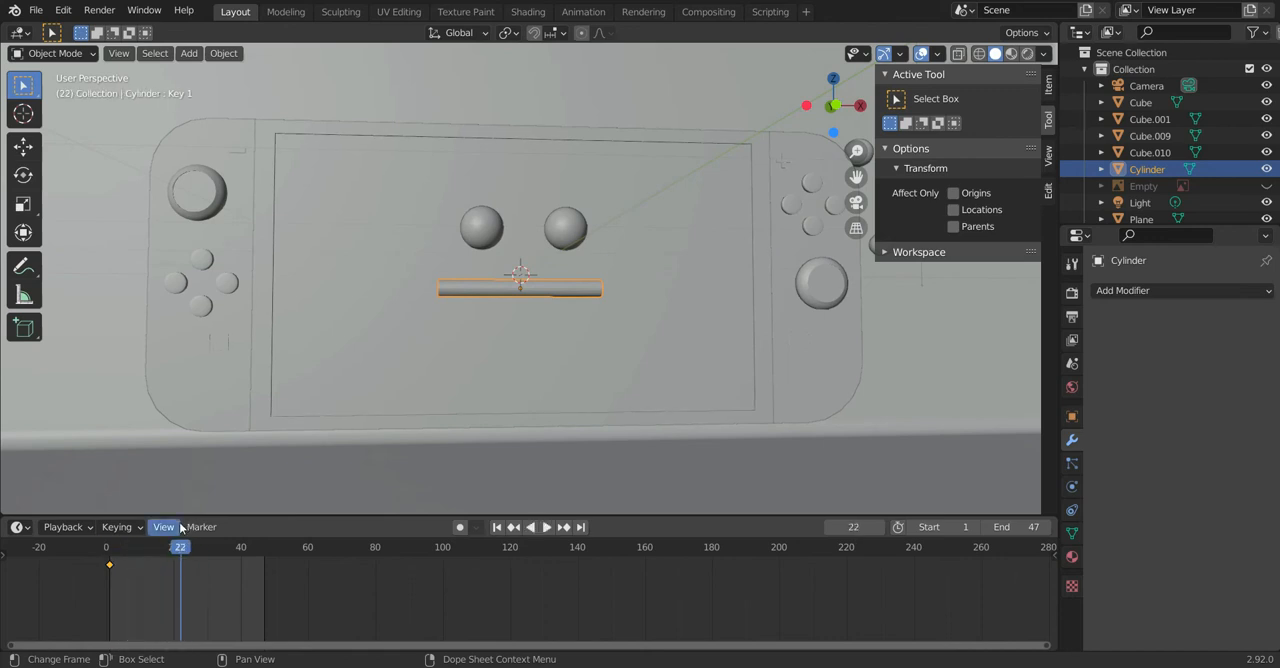
pyautogui.click(1072, 533)
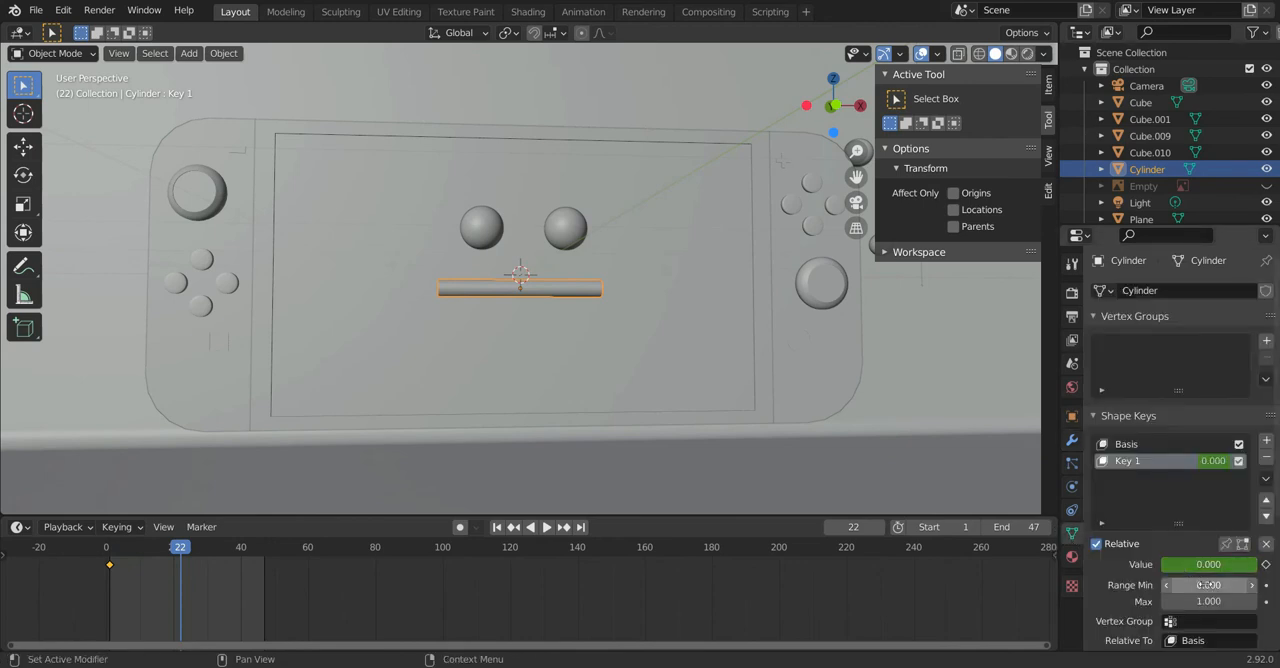
pyautogui.moveTo(185, 550); pyautogui.dragTo(176, 545)
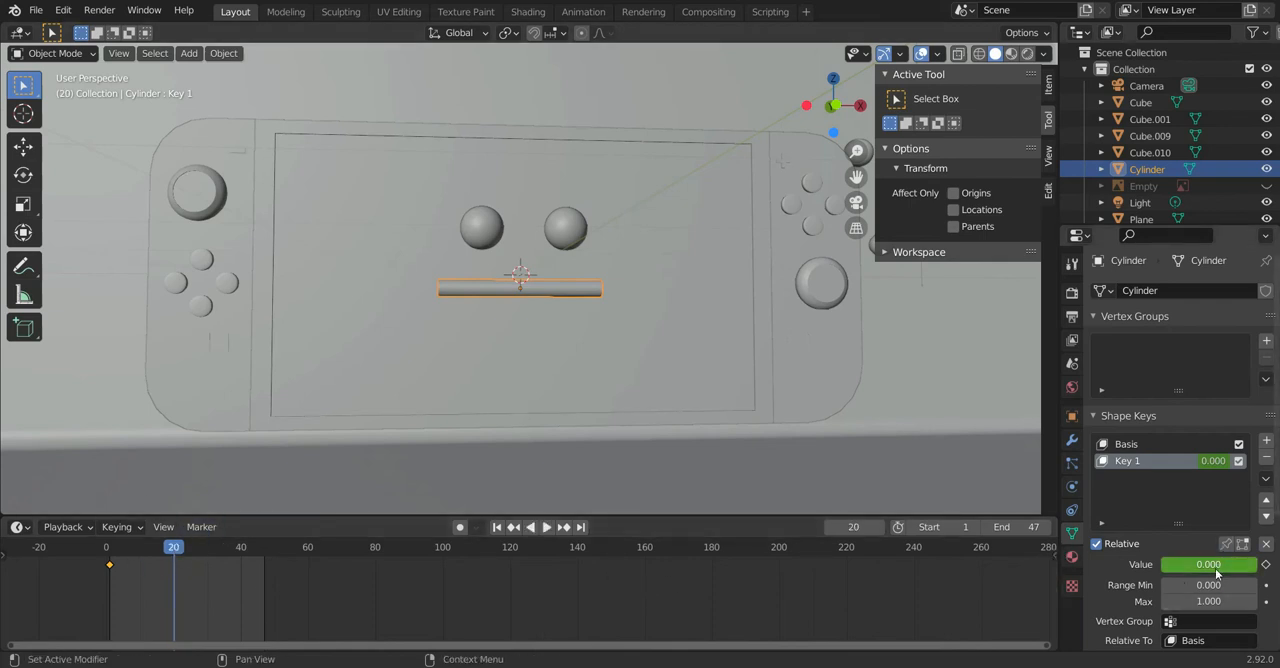
pyautogui.moveTo(1175, 565); pyautogui.dragTo(1258, 565)
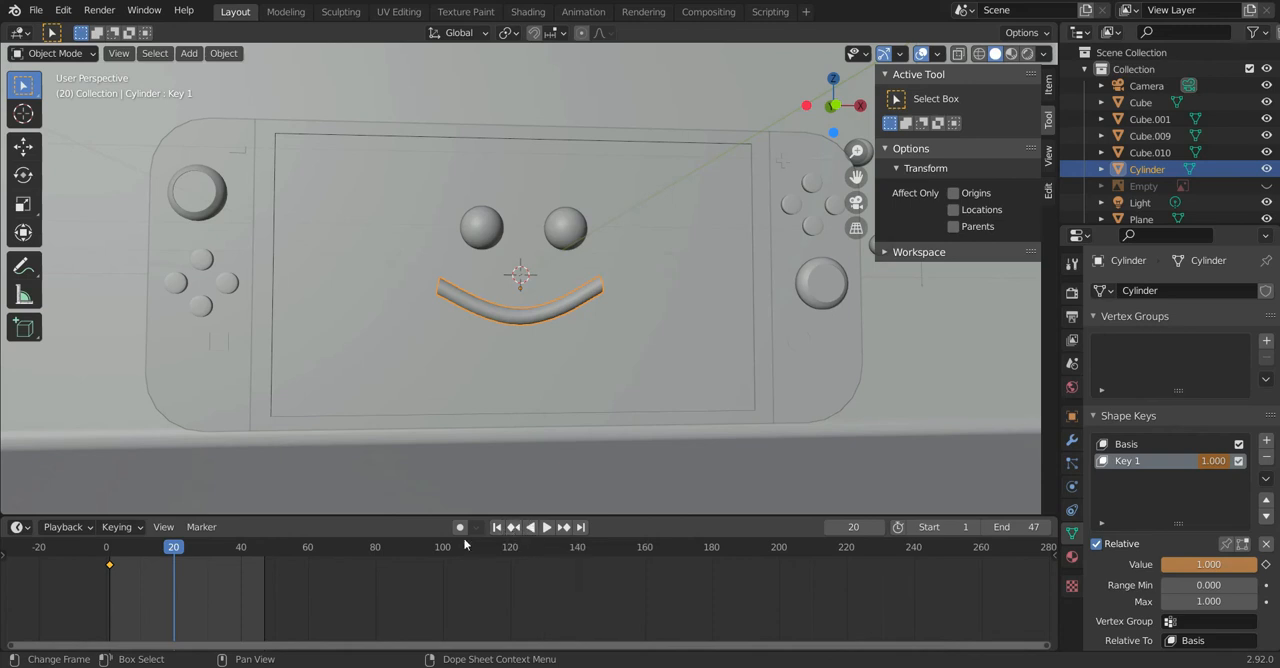
pyautogui.hotkey('ctrl', 'z')
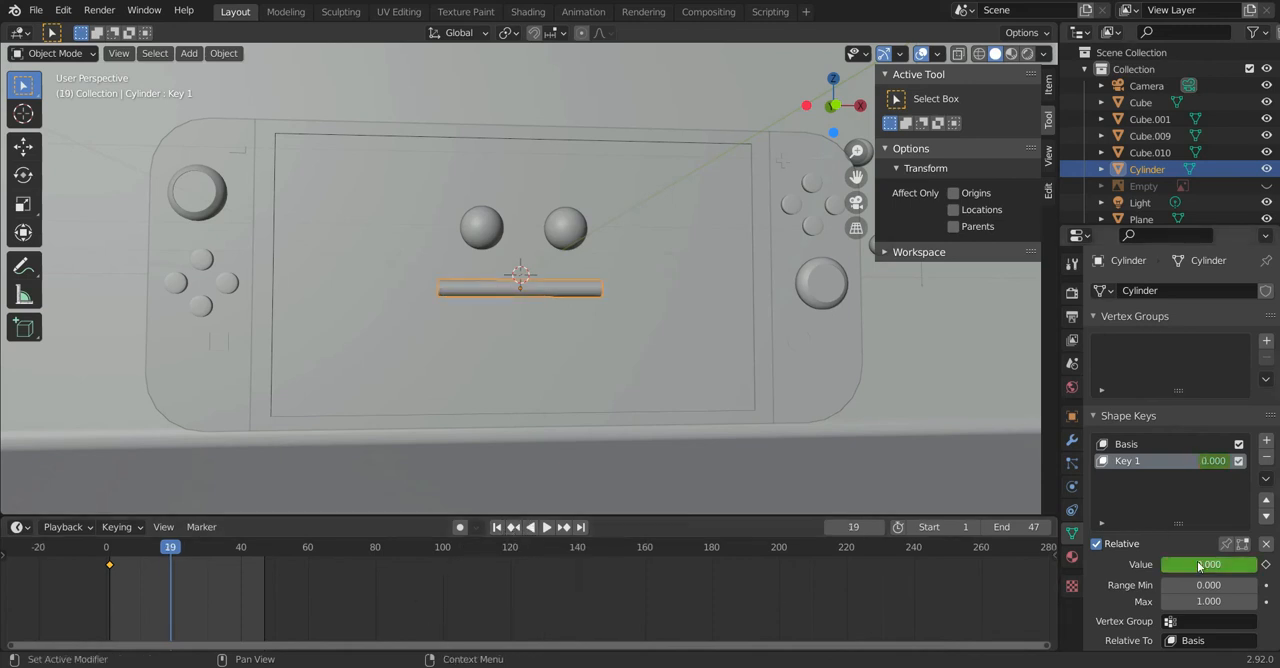
pyautogui.moveTo(1185, 563); pyautogui.dragTo(1231, 570)
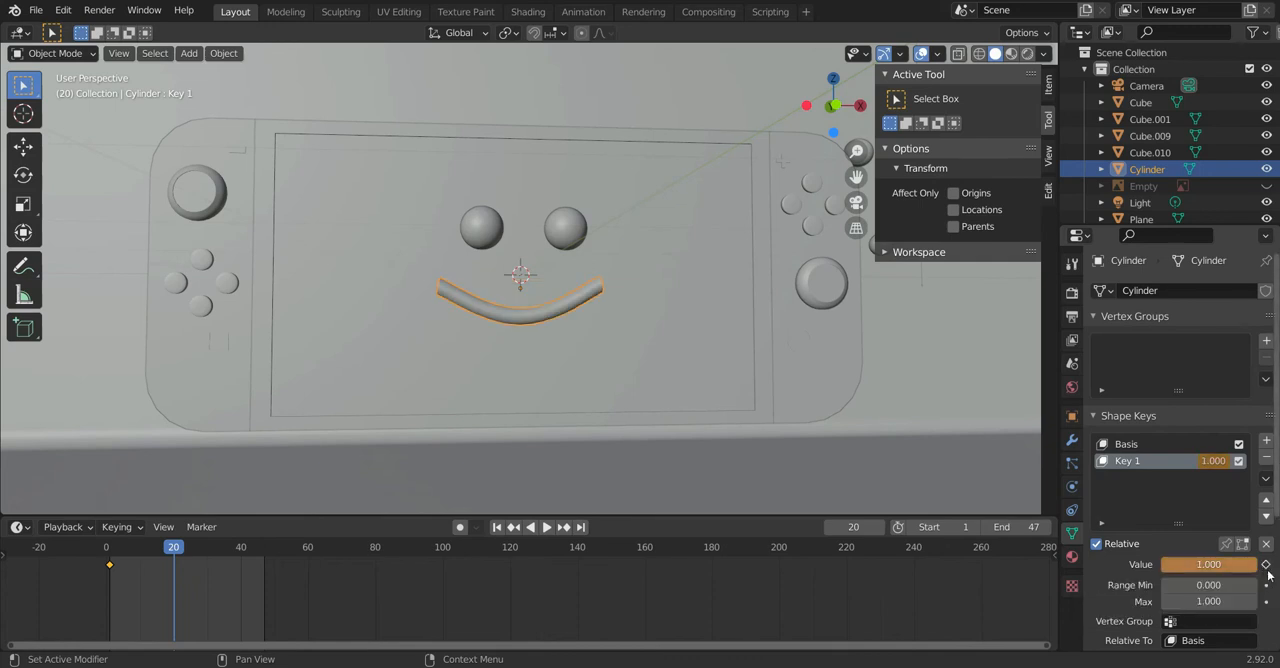
pyautogui.click(1266, 565)
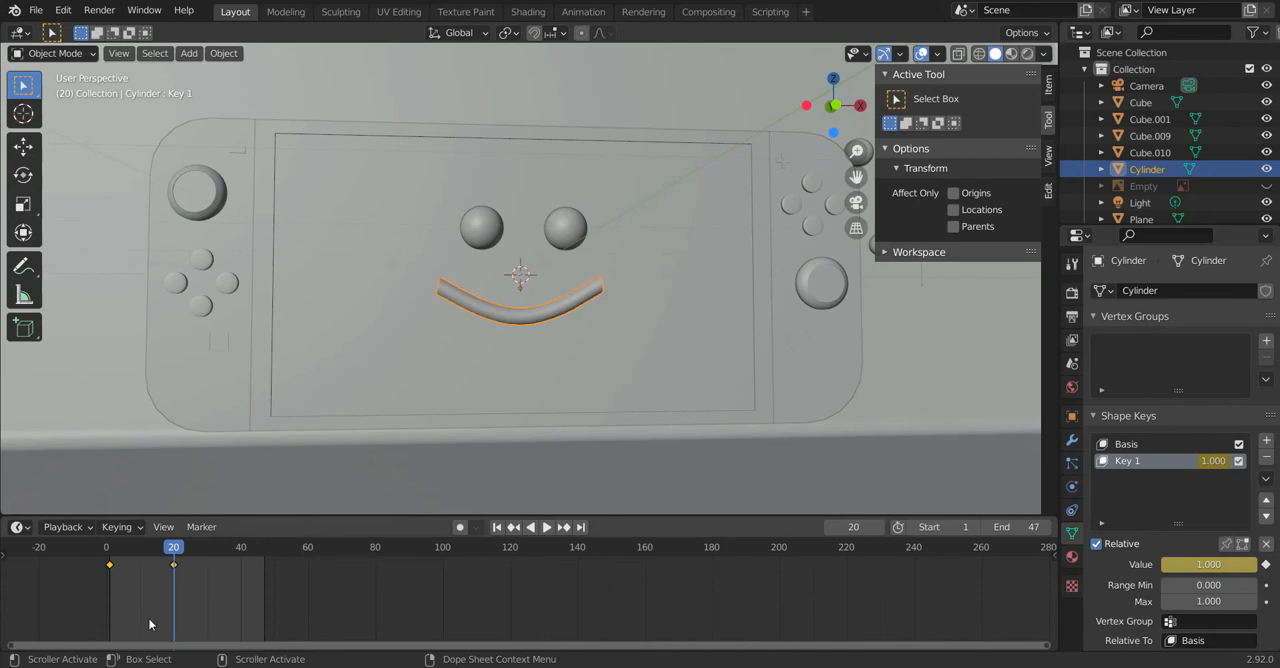
# Step: Play the animation from frame 1 to check the mouth's change into a smile, and stop playback
pyautogui.click(498, 528)
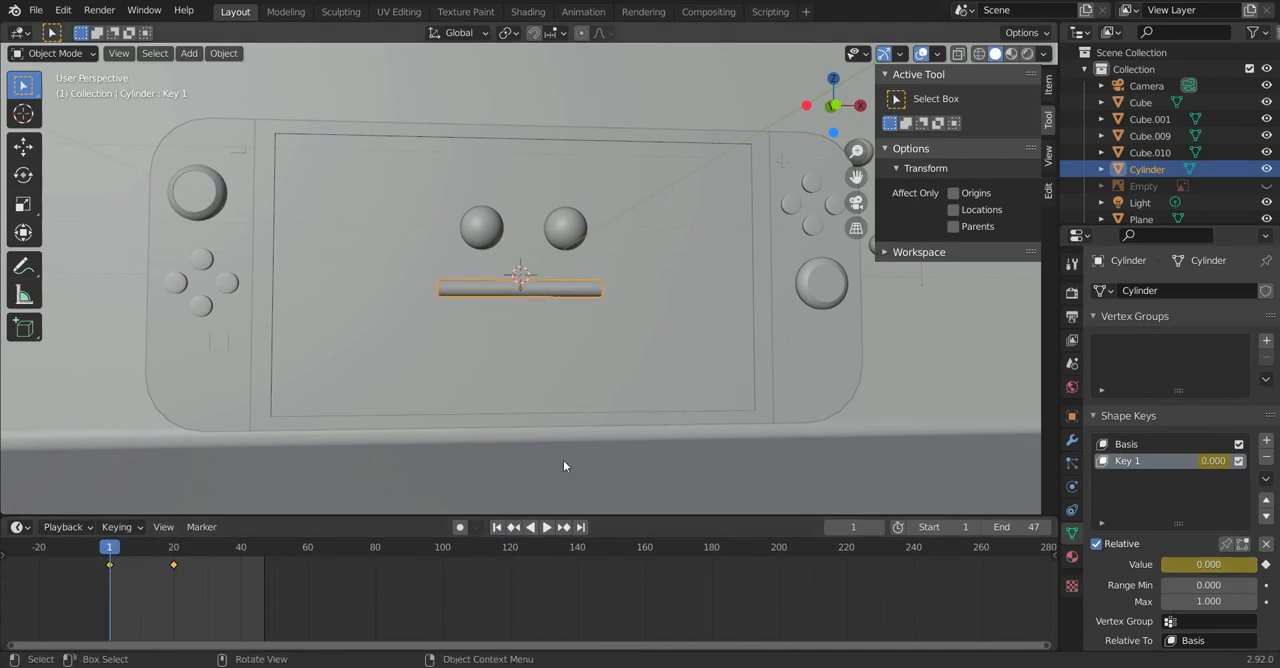
pyautogui.click(563, 466)
pyautogui.click(549, 528)
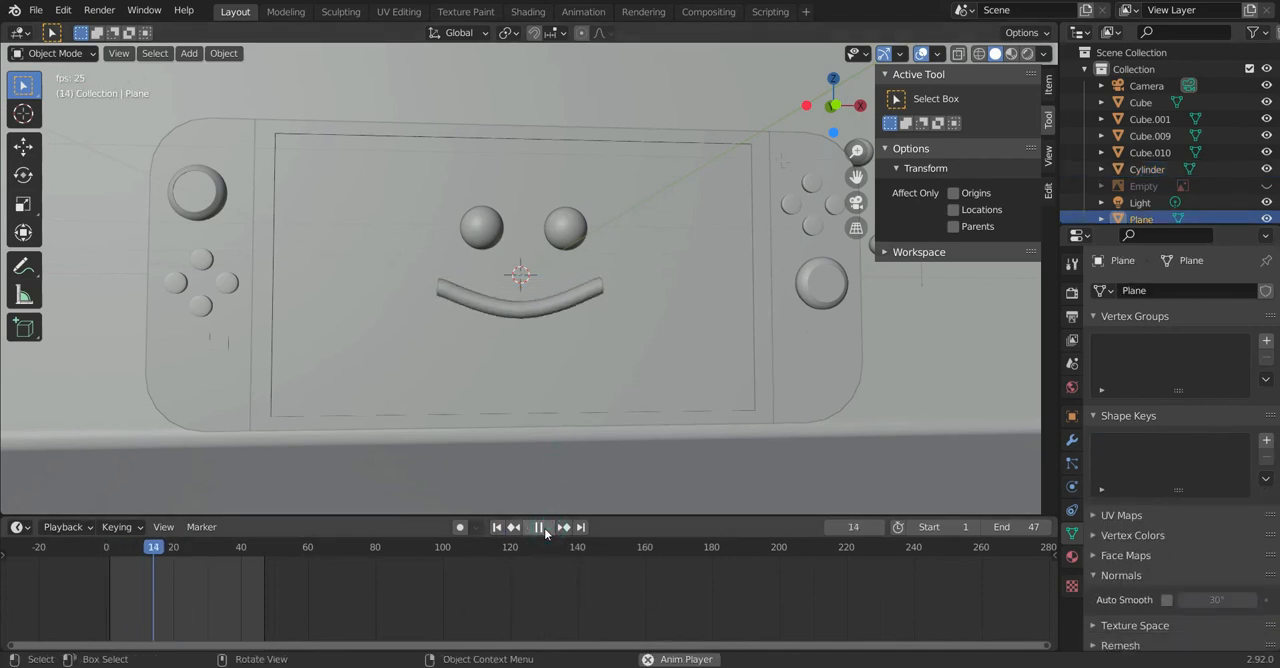
pyautogui.click(546, 527)
# Step: Switch to Material Preview shading and replay the smile animation from frame 1 in a close-up of the mouth
pyautogui.moveTo(538, 510); pyautogui.dragTo(418, 358, button='middle')
pyautogui.moveTo(348, 230); pyautogui.dragTo(657, 226, button='middle')
pyautogui.click(1013, 54)
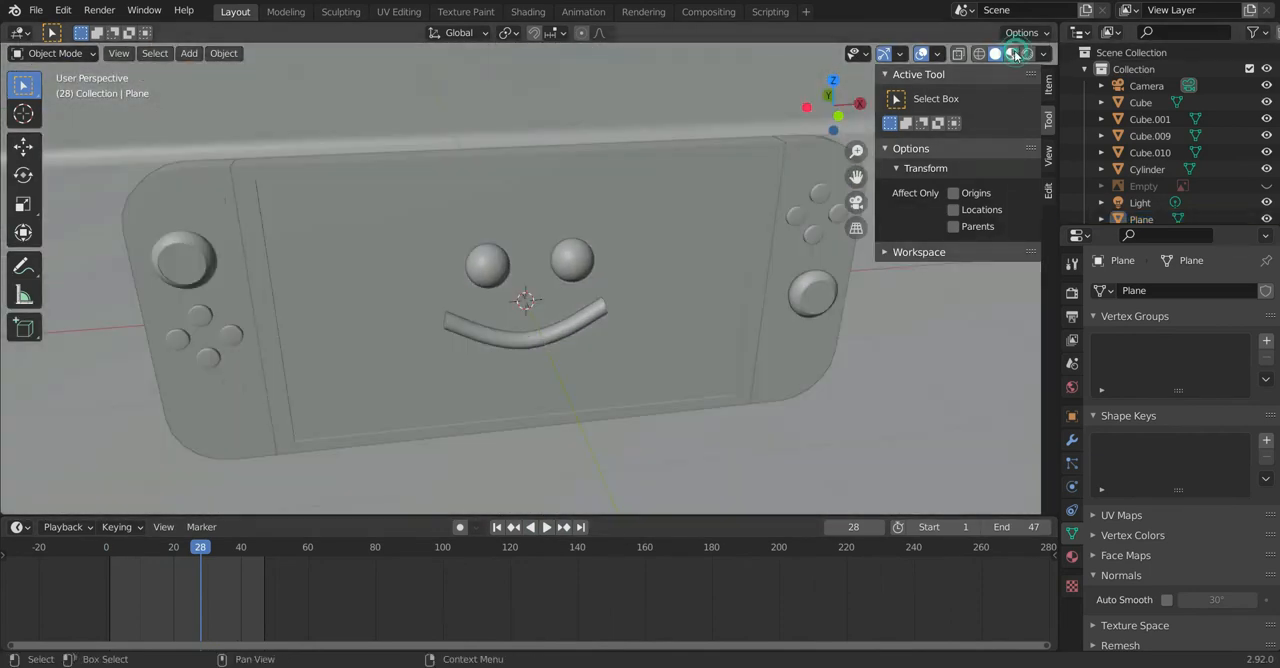
pyautogui.scroll(5, 717, 246)
pyautogui.moveTo(717, 246); pyautogui.dragTo(737, 160, button='middle')
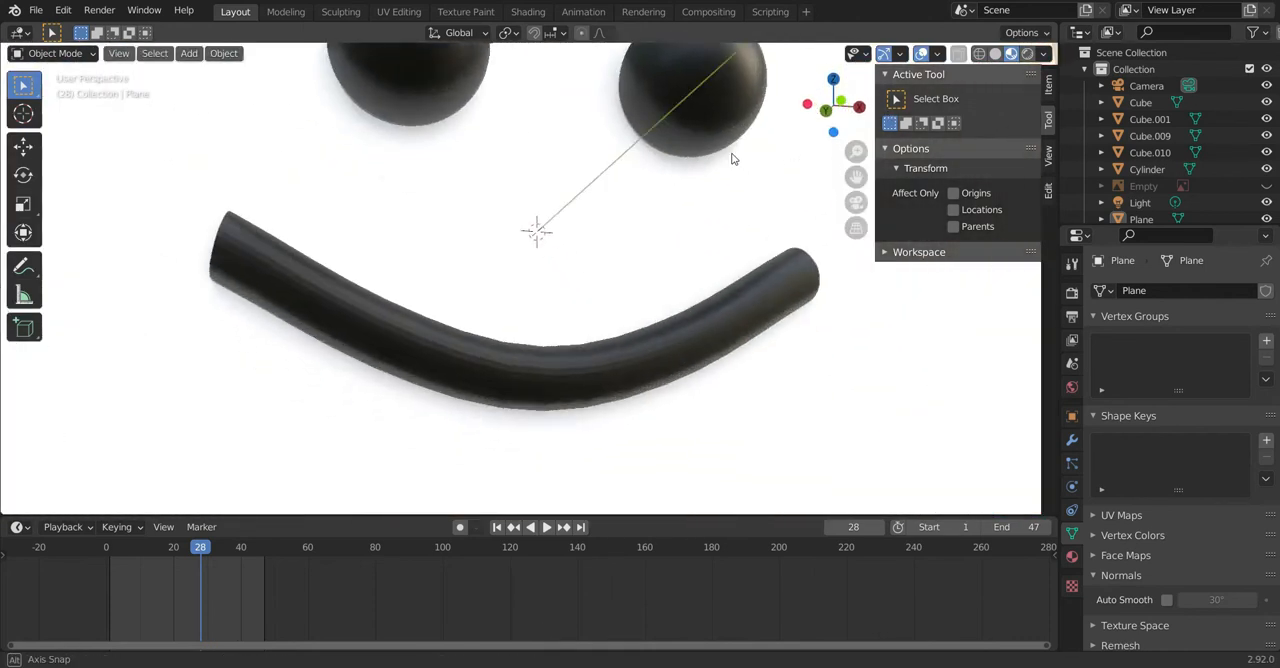
pyautogui.click(497, 527)
pyautogui.click(546, 527)
pyautogui.click(548, 532)
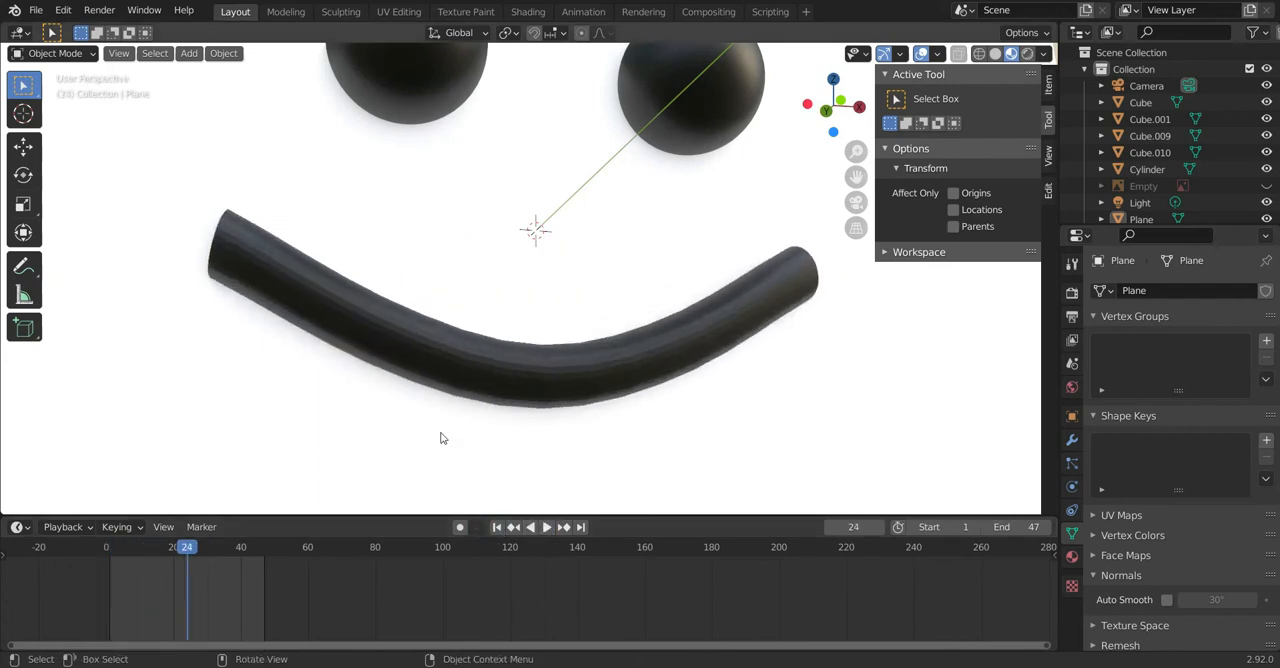
# Step: Show the scene through the camera in Rendered shading and delete the stray red ball above the camera frame
pyautogui.scroll(-10, 609, 243)
pyautogui.moveTo(619, 273); pyautogui.dragTo(485, 268, button='middle')
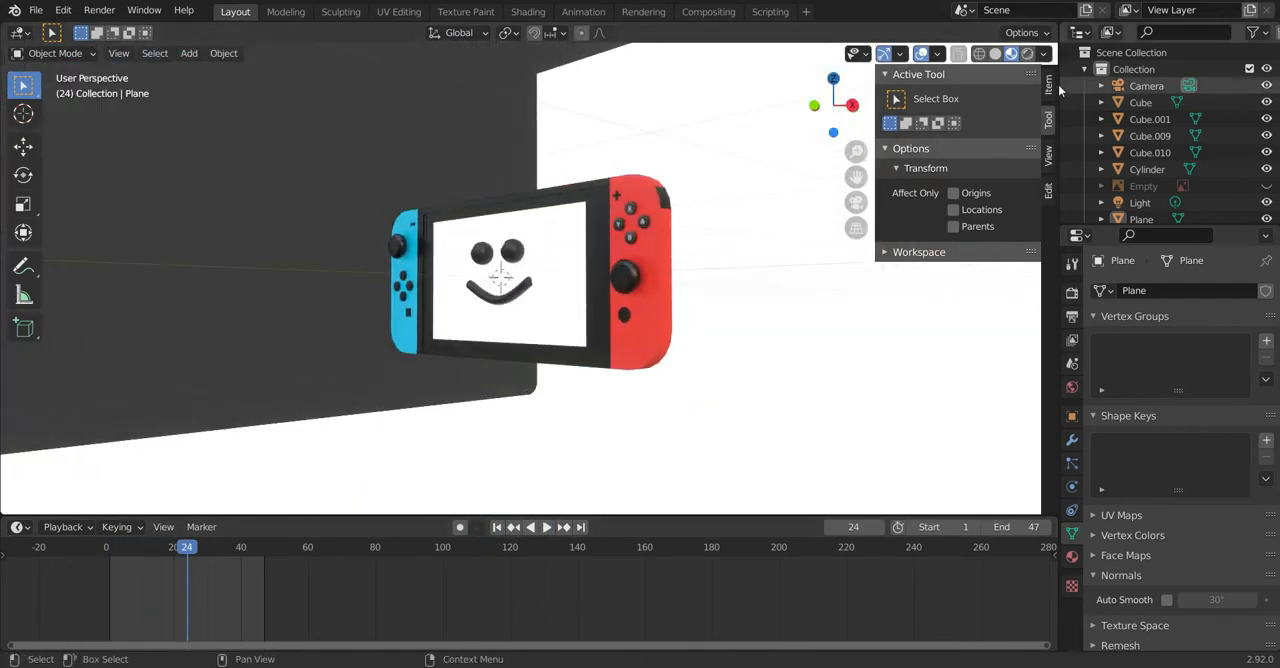
pyautogui.click(1028, 56)
pyautogui.press('KP_0')
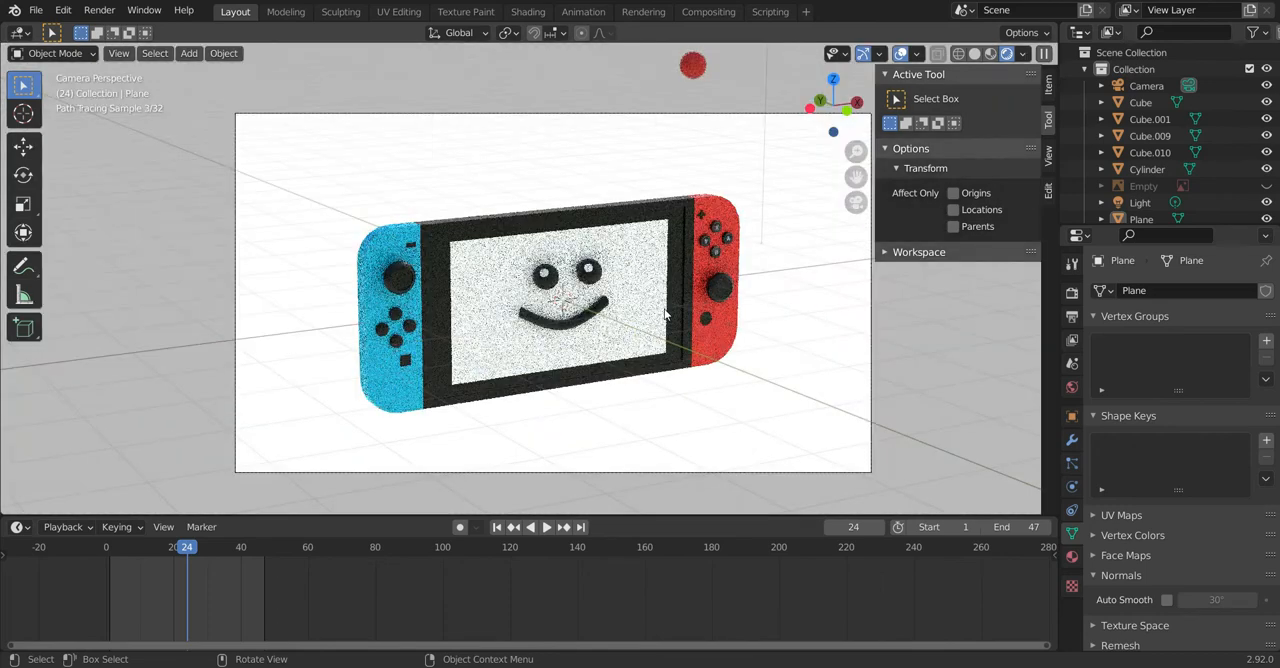
pyautogui.press('Delete')
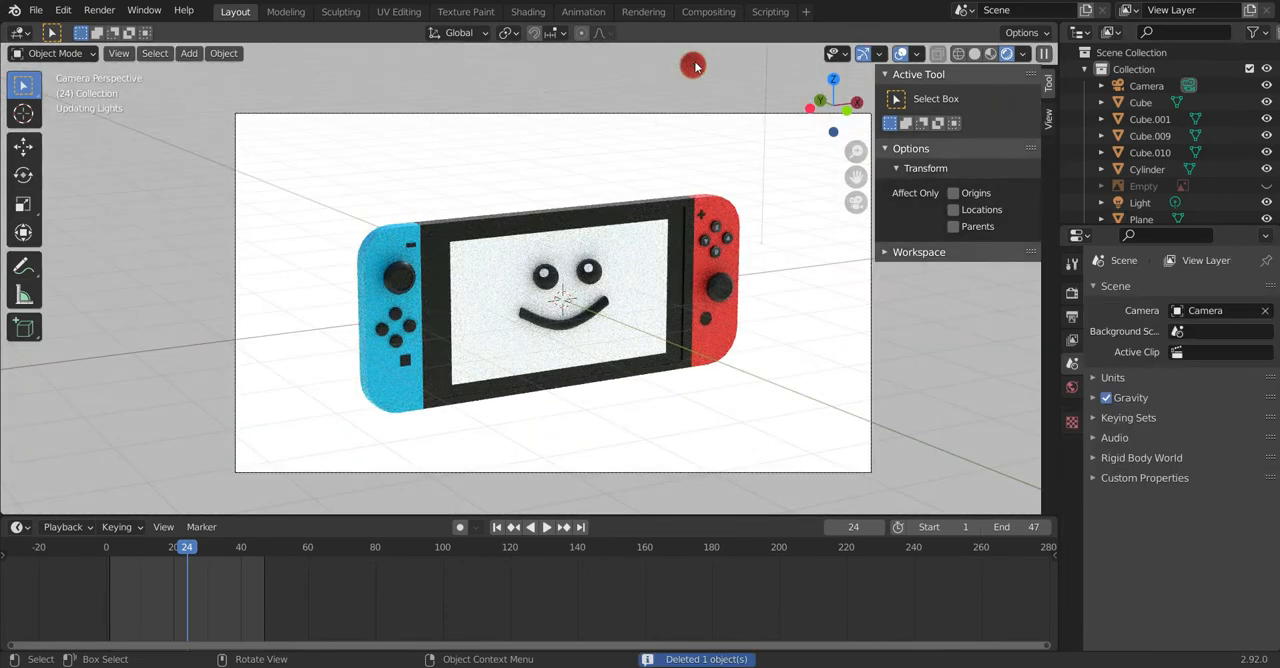
# Step: Move the camera closer so the console fills more of the camera frame
pyautogui.scroll(1, 622, 388)
pyautogui.scroll(-1, 622, 387)
pyautogui.press('q')
pyautogui.click(622, 387)
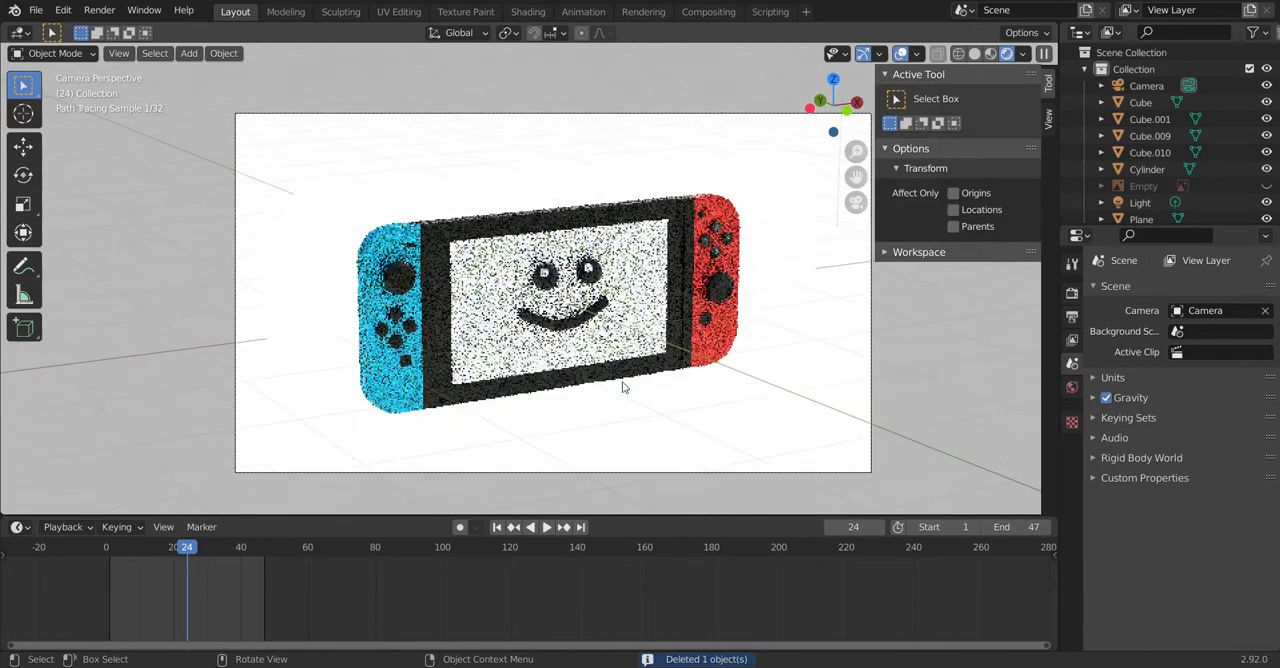
pyautogui.scroll(2, 622, 387)
pyautogui.scroll(-1, 622, 388)
pyautogui.press('q')
pyautogui.click(618, 459)
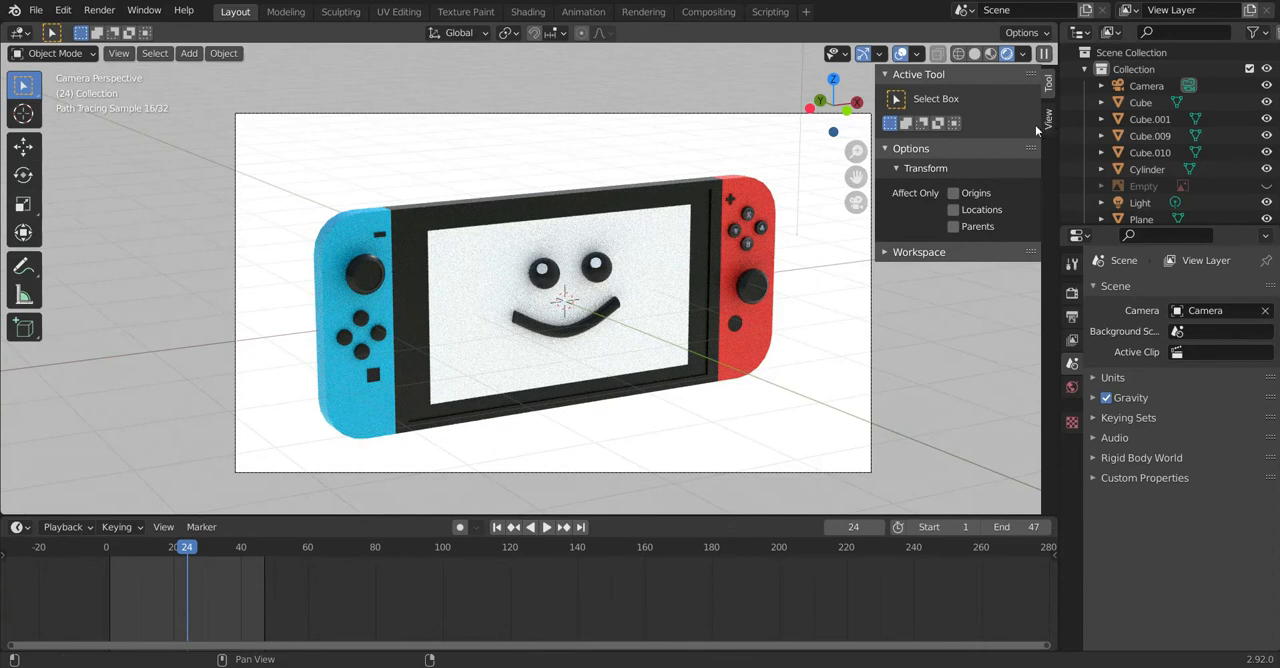
# Step: Select the Camera and enable the Camera to View lock
pyautogui.click(1122, 87)
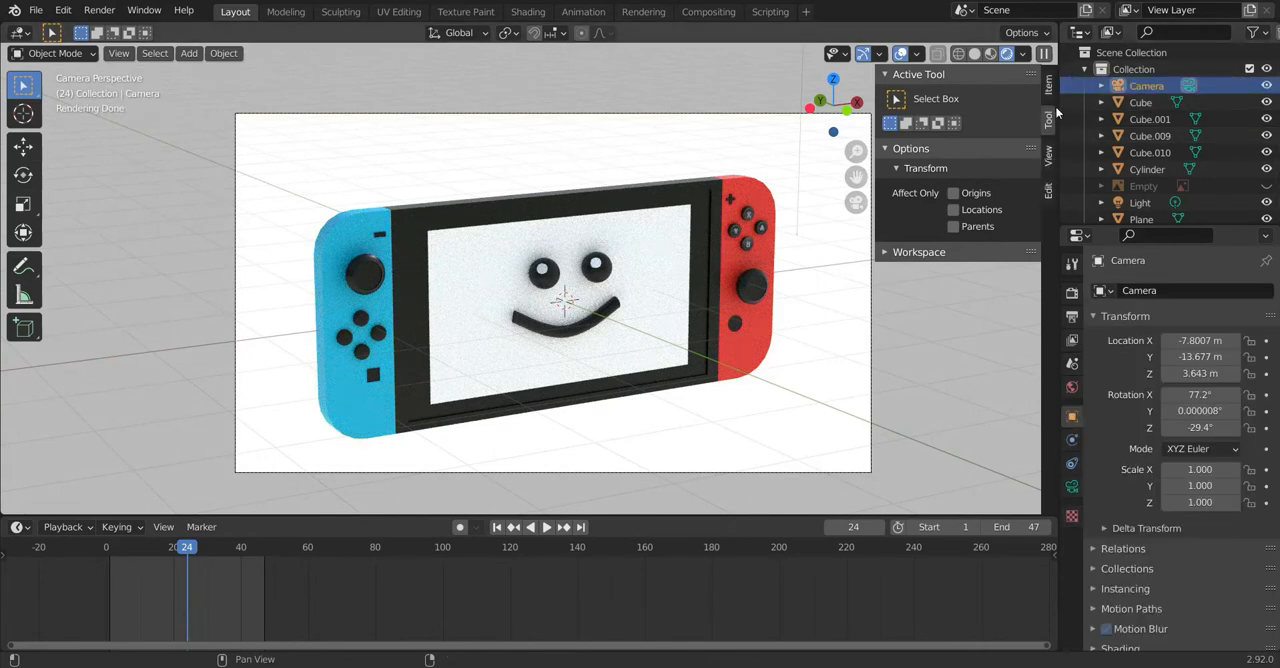
pyautogui.click(1048, 156)
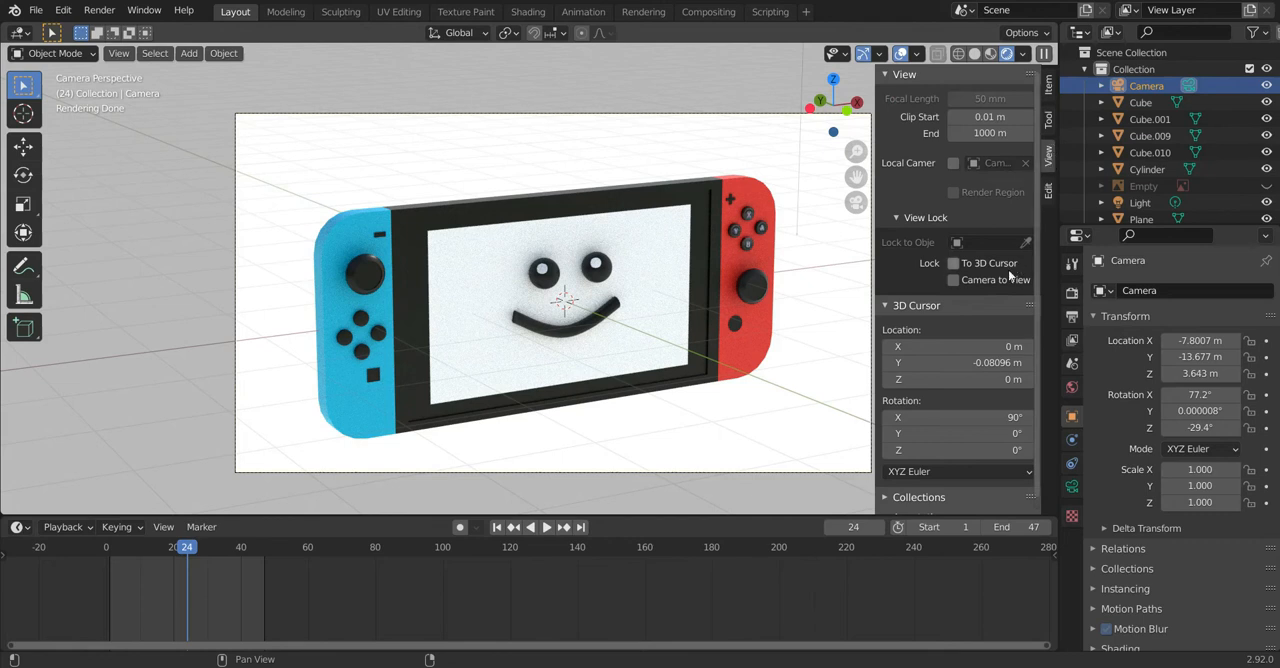
pyautogui.click(953, 280)
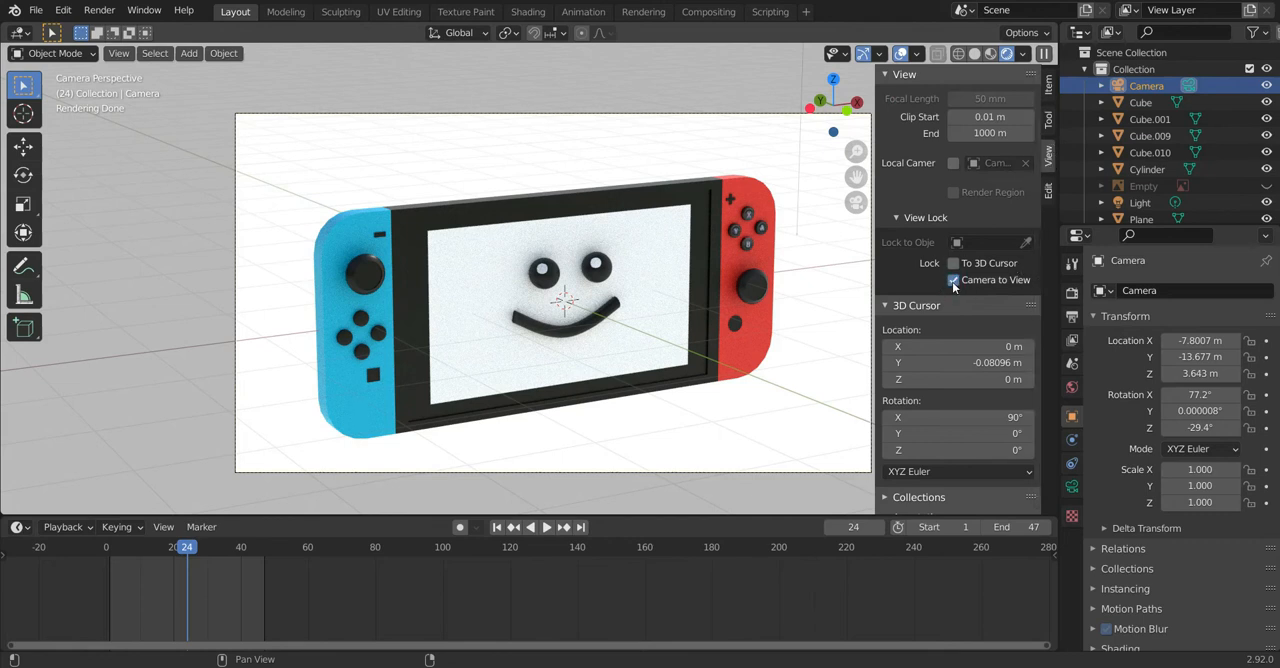
pyautogui.press('n')
pyautogui.press('n')
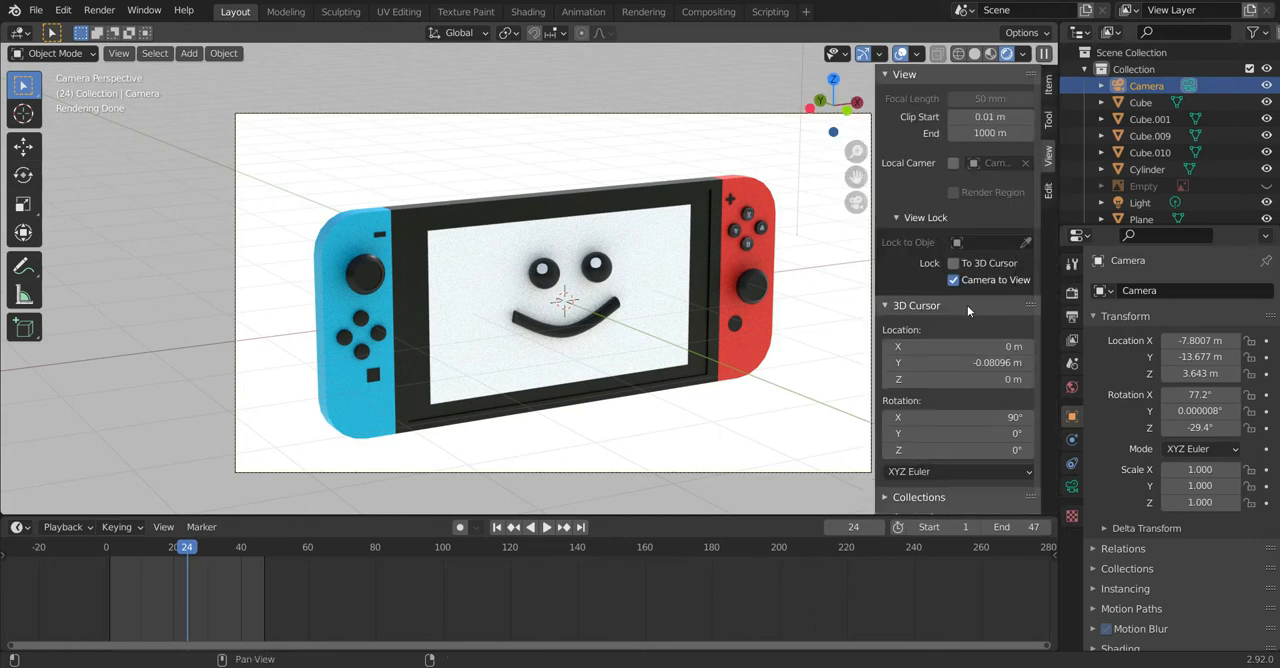
# Step: Turn off the Camera to View lock and check that the option is listed in Quick Favorites
pyautogui.click(962, 280)
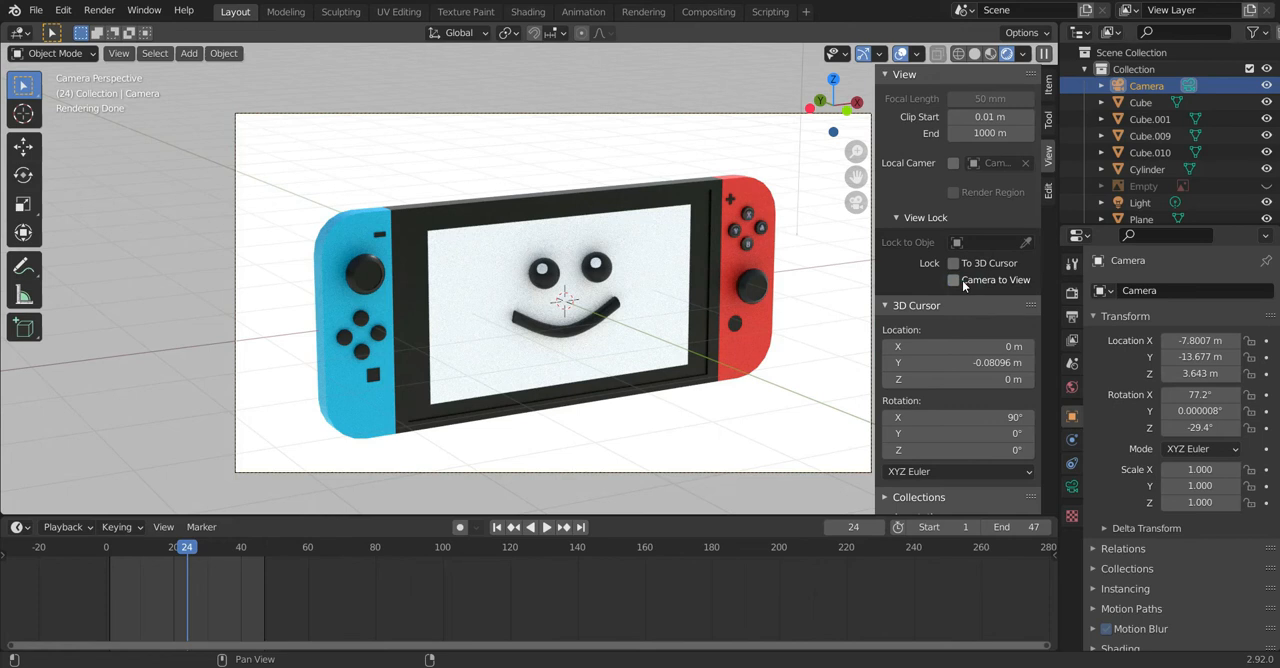
pyautogui.rightClick(962, 280)
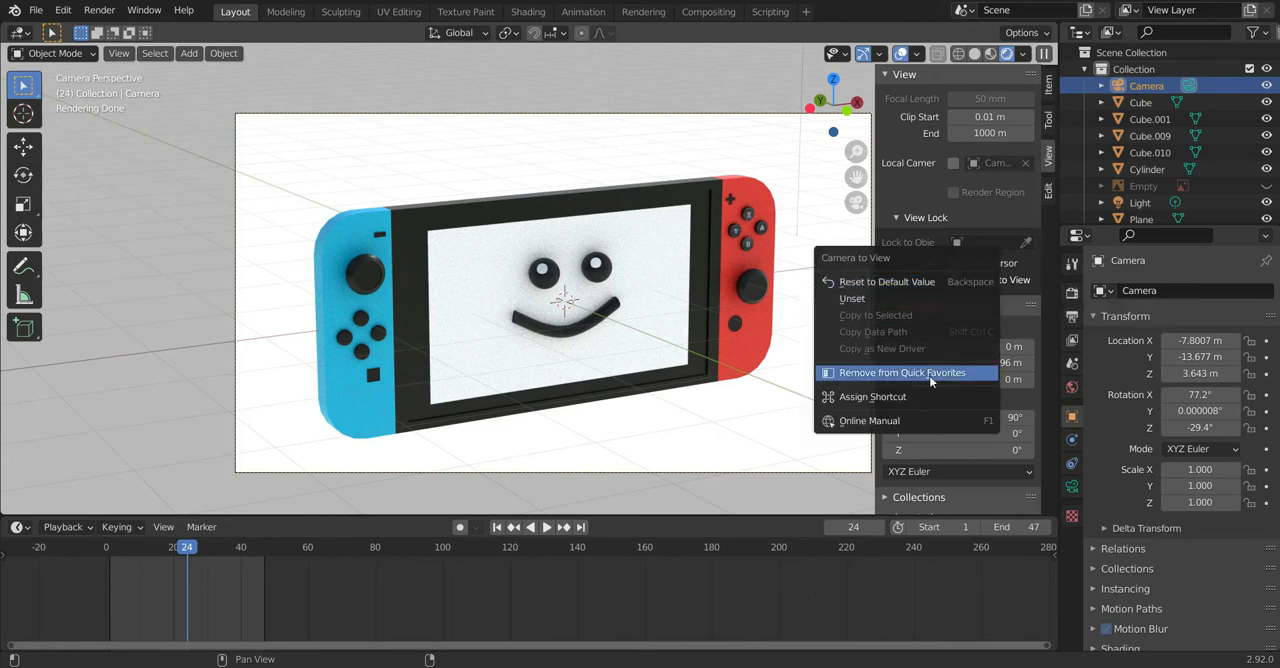
pyautogui.click(930, 373)
pyautogui.rightClick(987, 302)
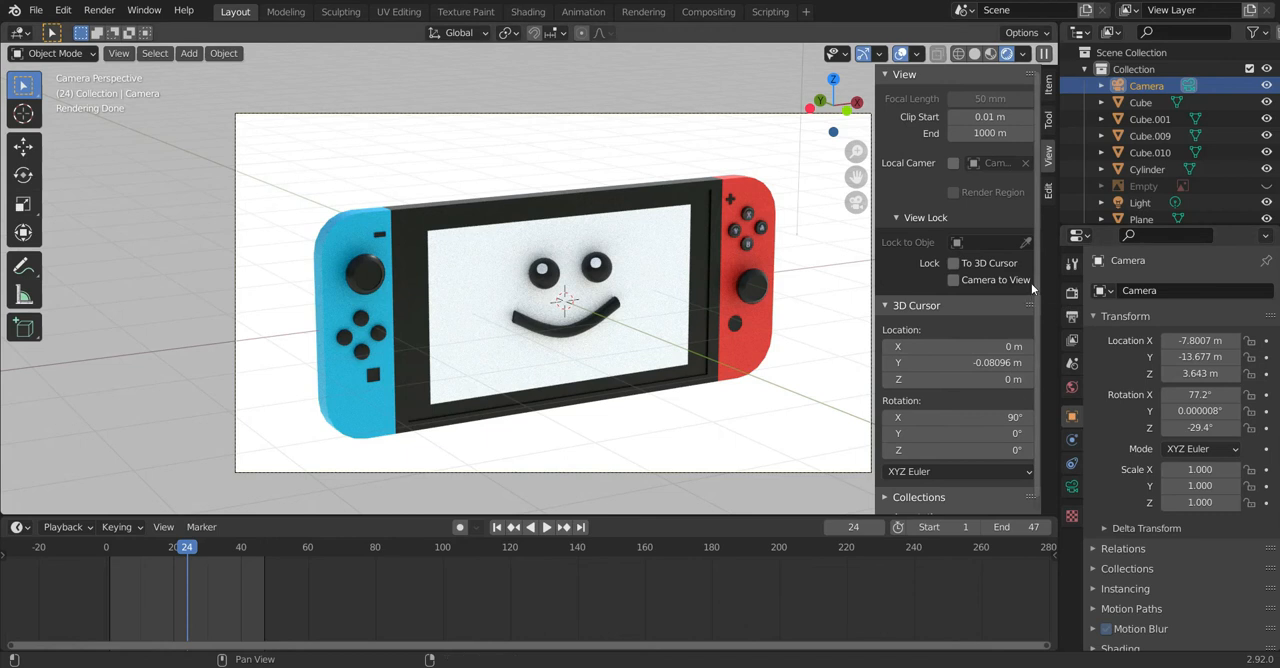
pyautogui.rightClick(962, 280)
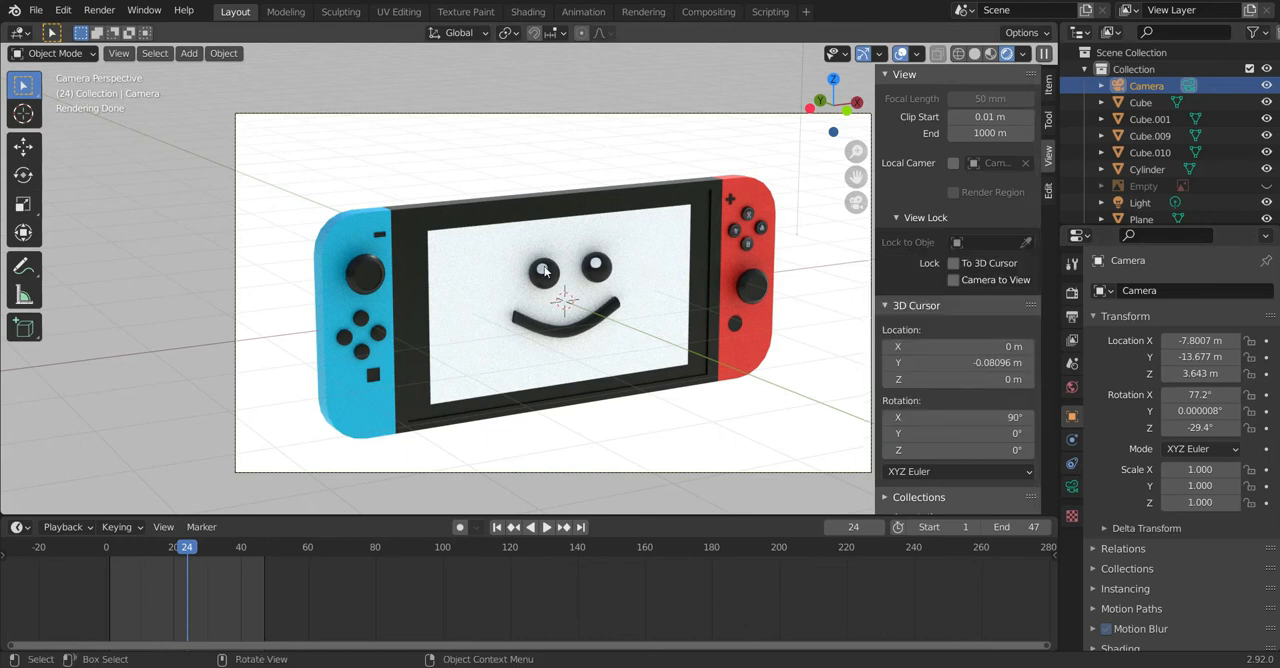
pyautogui.press('n')
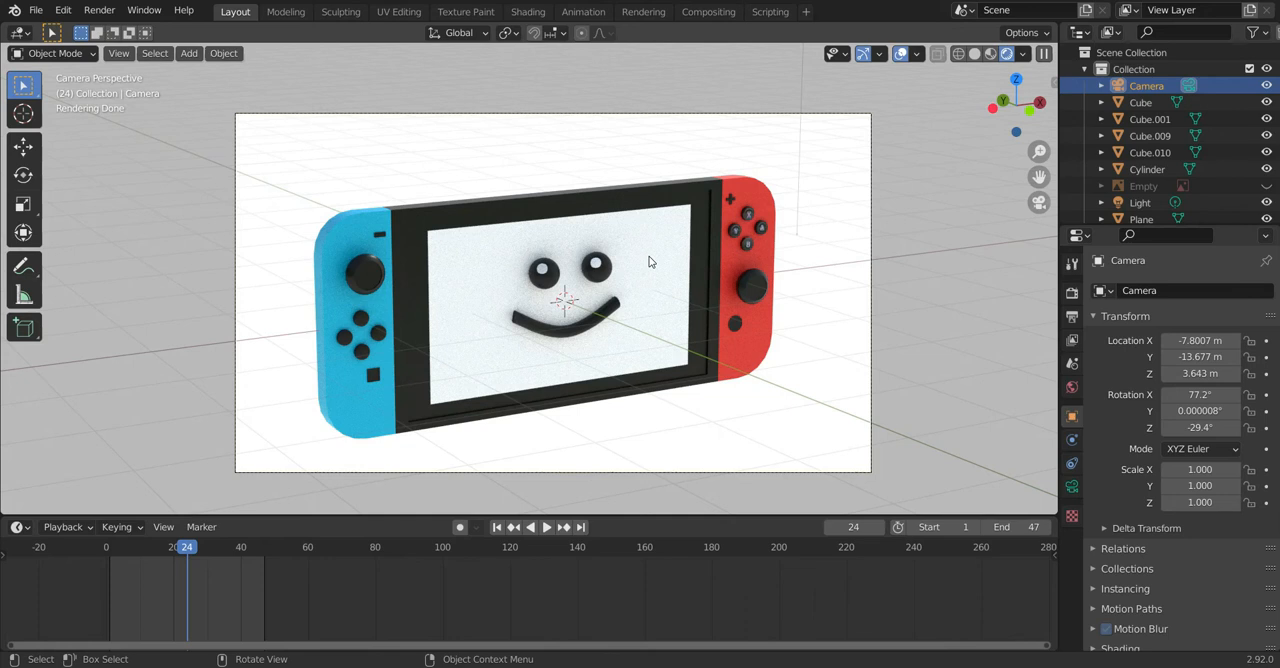
pyautogui.press('q')
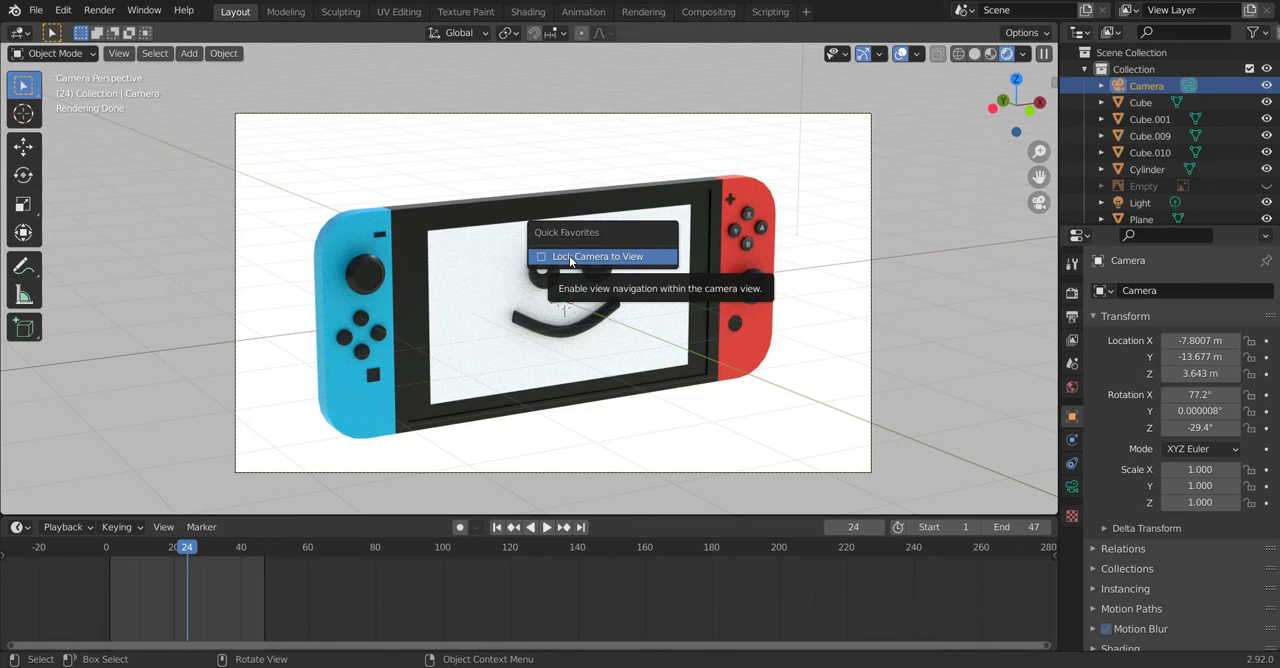
# Step: Add the Cube mesh command to Quick Favorites
pyautogui.hotkey('shift', 'a')
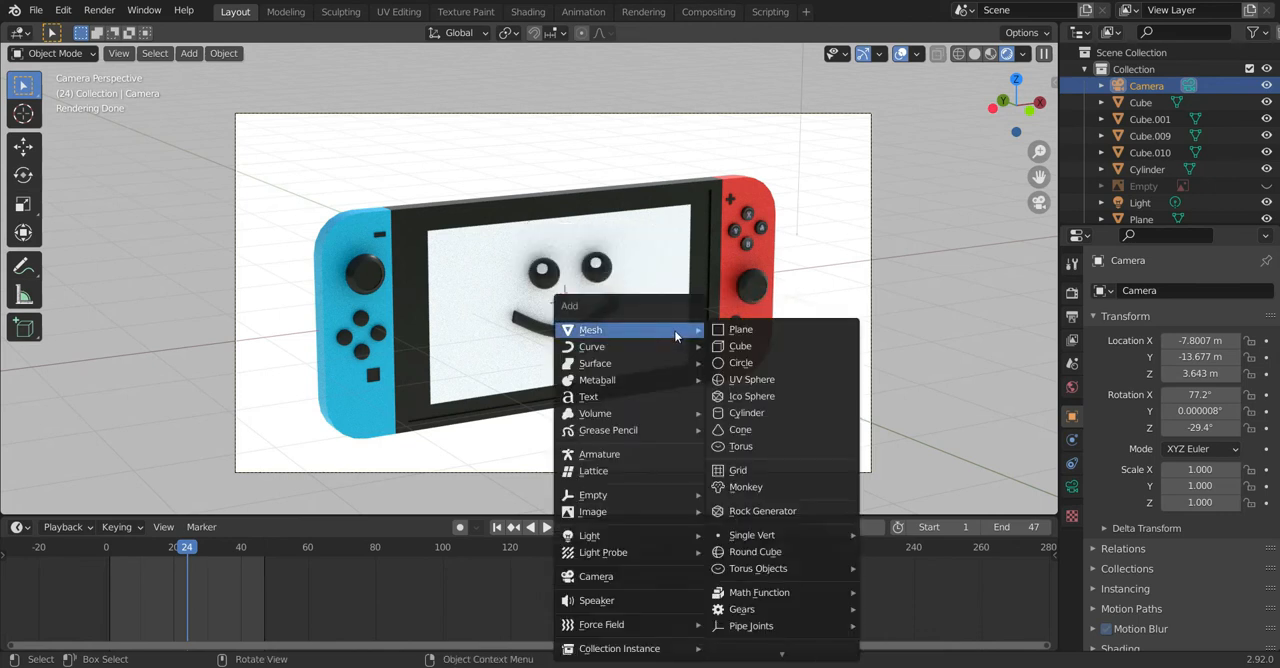
pyautogui.rightClick(738, 352)
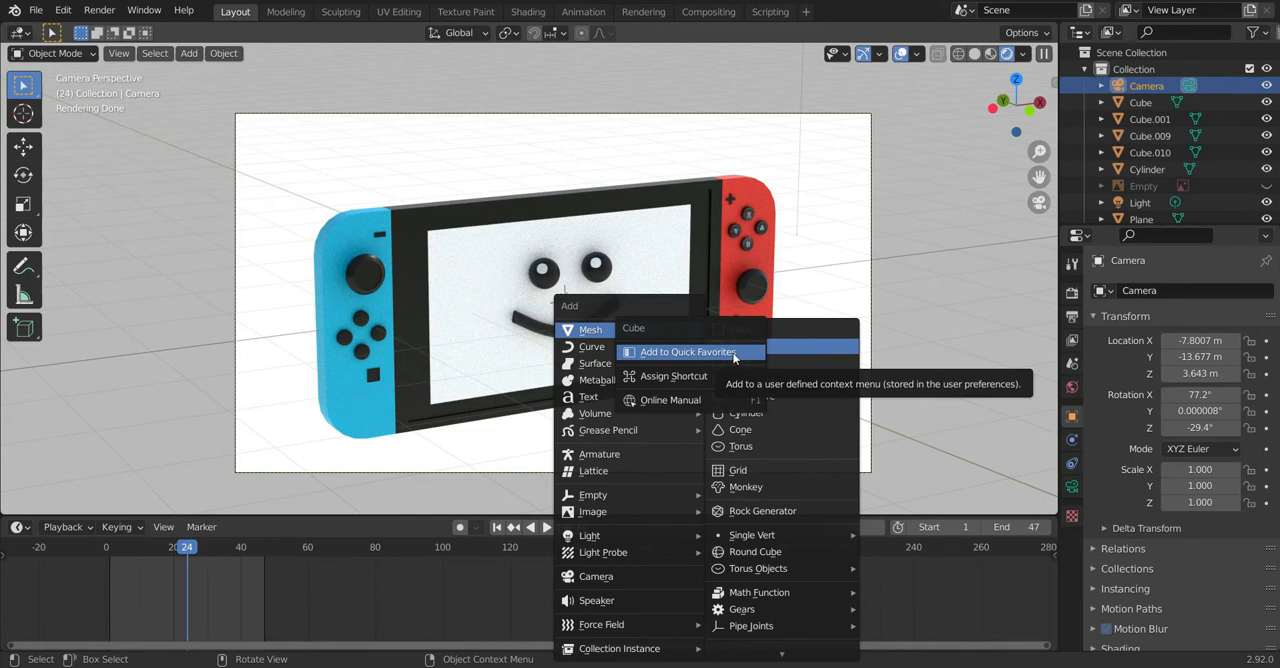
pyautogui.moveTo(690, 346)
pyautogui.moveTo(600, 330)
pyautogui.rightClick(717, 352)
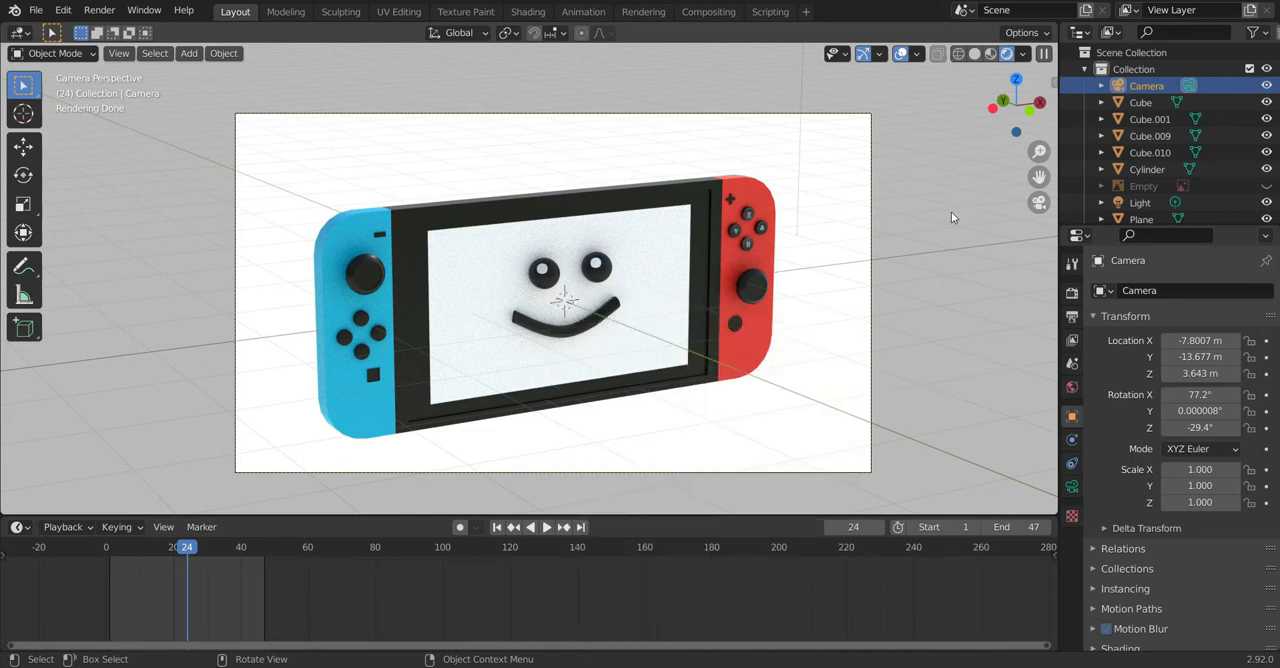
# Step: Insert a cube from Quick Favorites and delete it from the scene again
pyautogui.press('q')
pyautogui.click(500, 175)
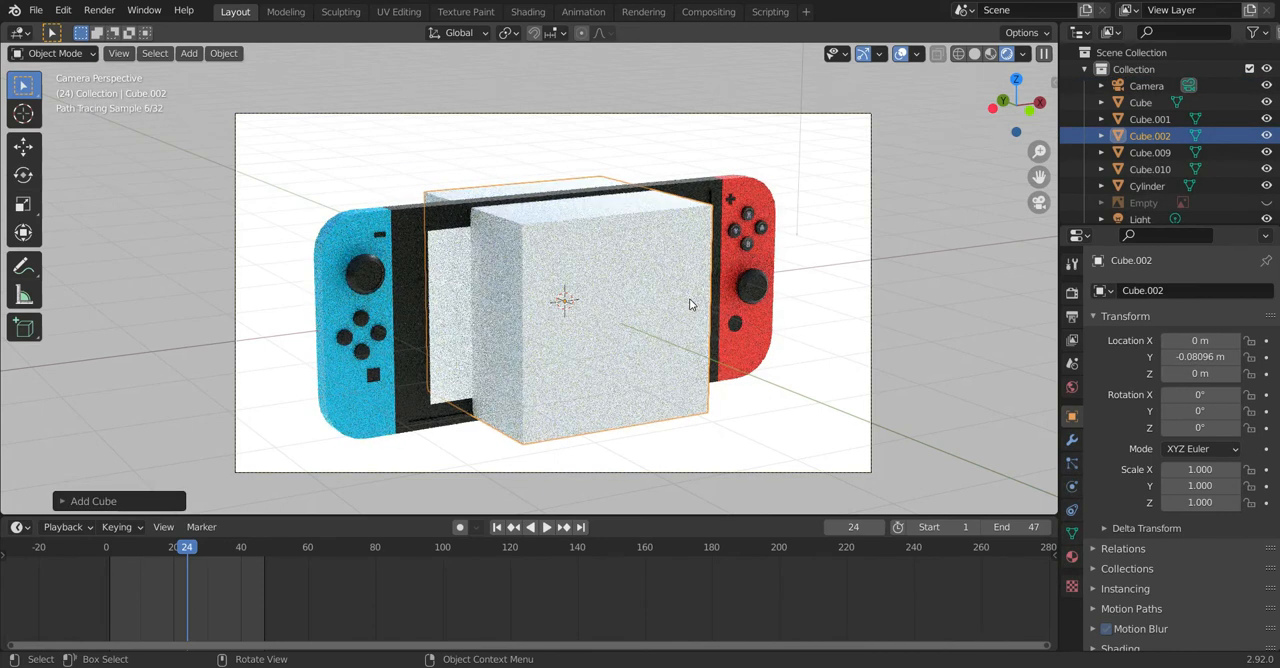
pyautogui.press('Delete')
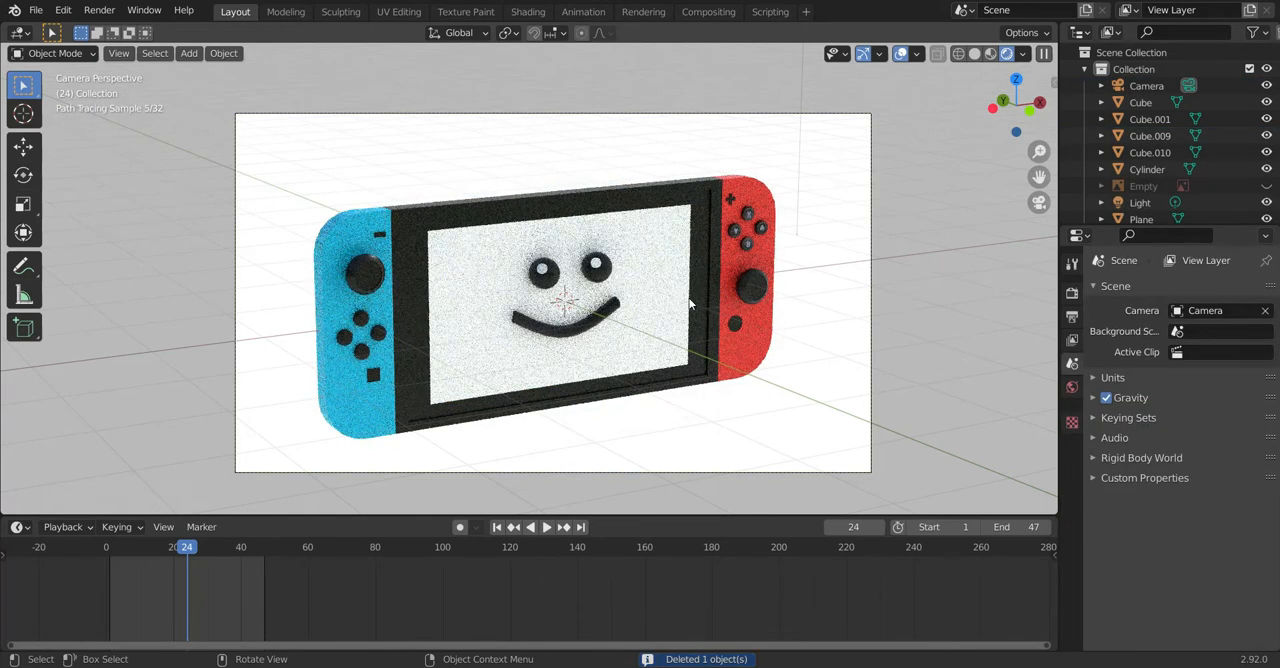
# Step: Remove the Cube mesh command from Quick Favorites
pyautogui.hotkey('shift', 'a')
pyautogui.moveTo(689, 299)
pyautogui.rightClick(779, 312)
pyautogui.click(779, 316)
pyautogui.press('Escape')
# Step: Use Lock Camera to View from Quick Favorites to bring the camera closer to the console, and release the lock
pyautogui.press('q')
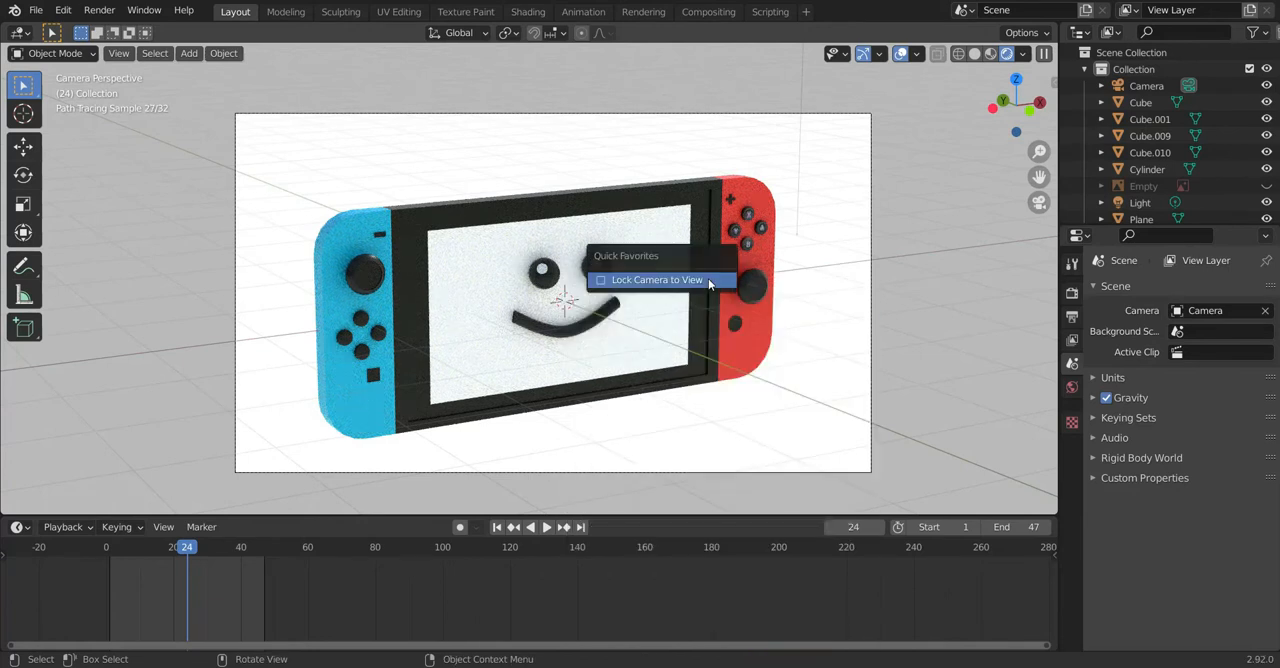
pyautogui.click(683, 279)
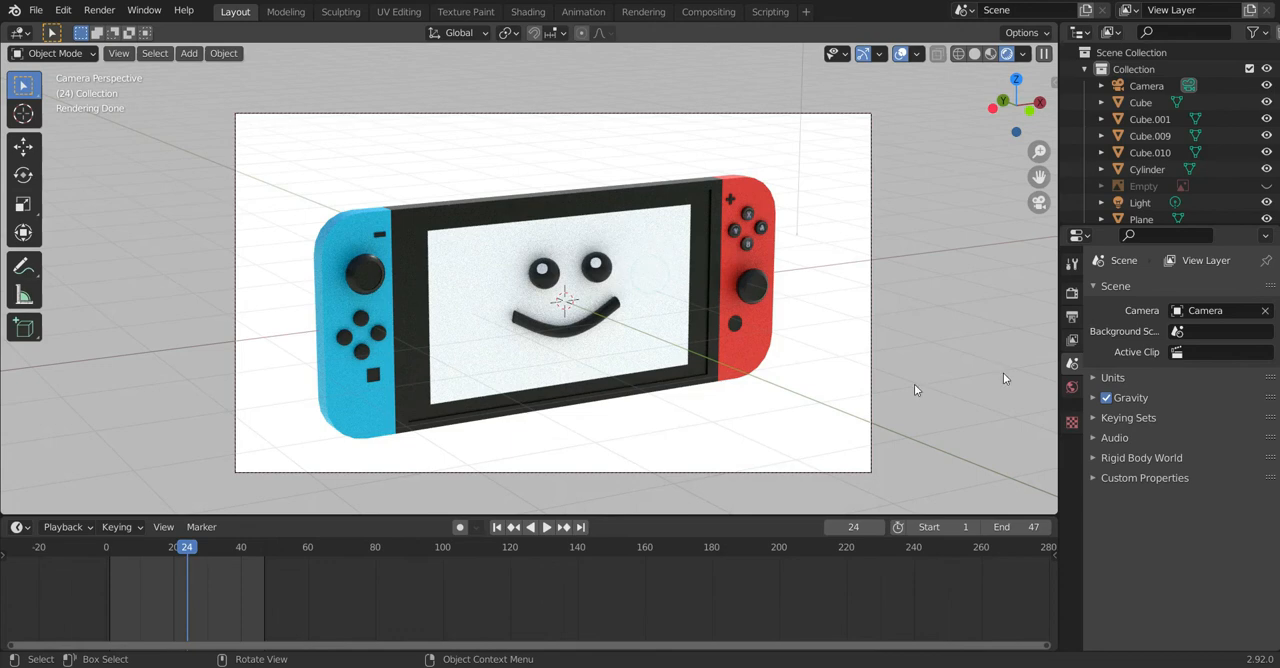
pyautogui.scroll(-2, 812, 364)
pyautogui.scroll(3, 812, 364)
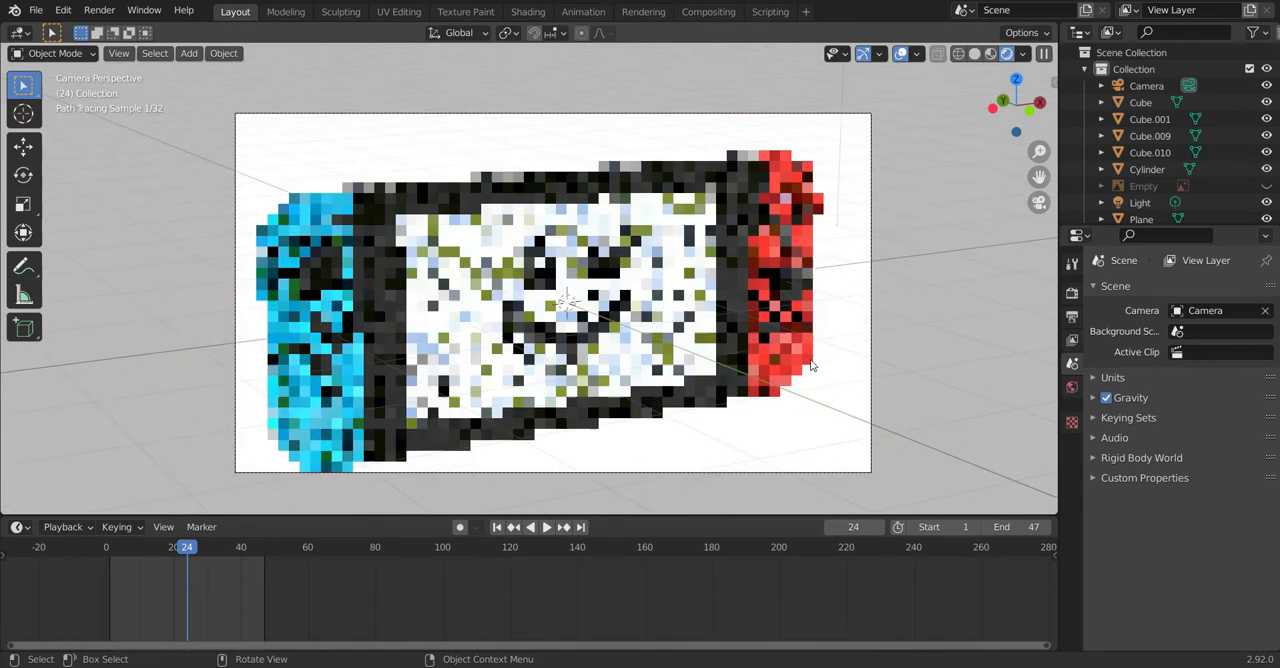
pyautogui.scroll(-1, 812, 365)
pyautogui.scroll(1, 812, 365)
pyautogui.keyDown('shift'); pyautogui.moveTo(812, 365); pyautogui.dragTo(829, 338, button='middle'); pyautogui.keyUp('shift')
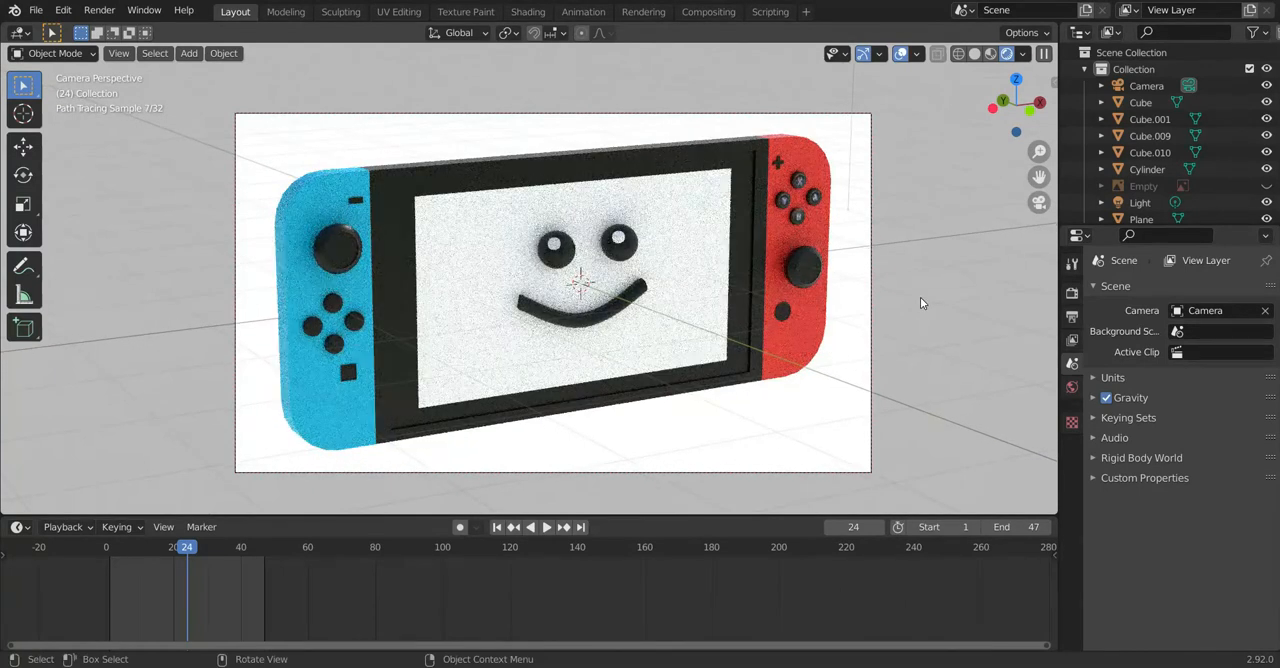
pyautogui.press('q')
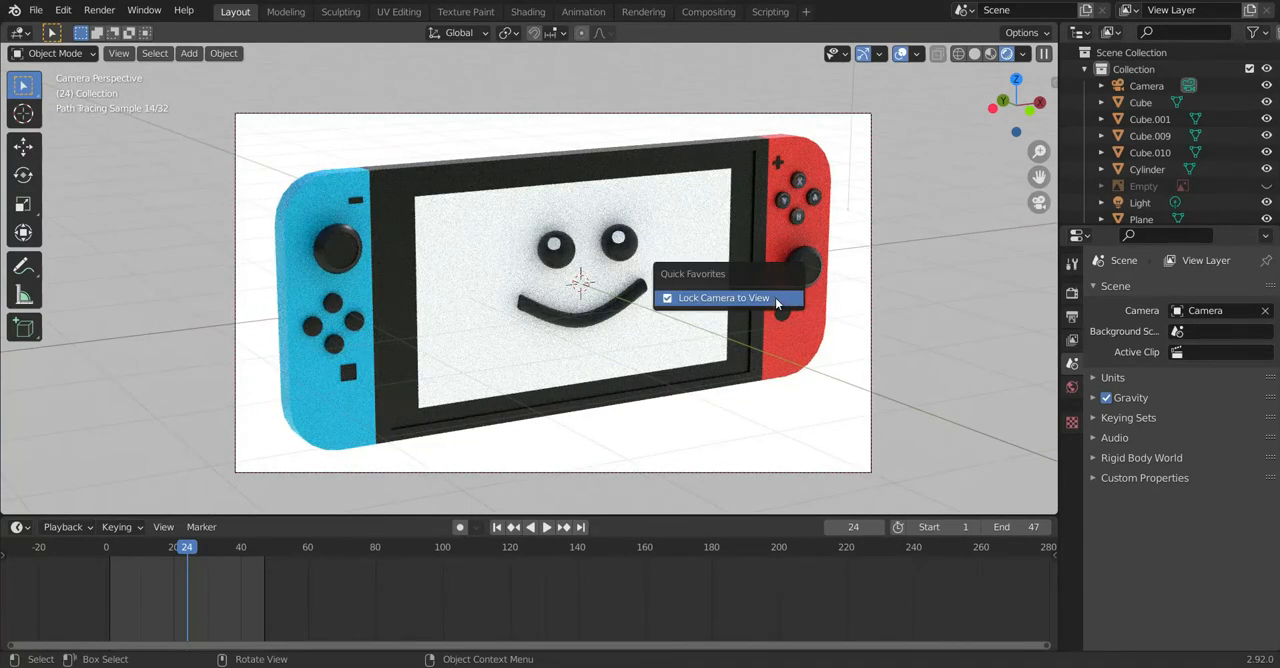
pyautogui.click(775, 298)
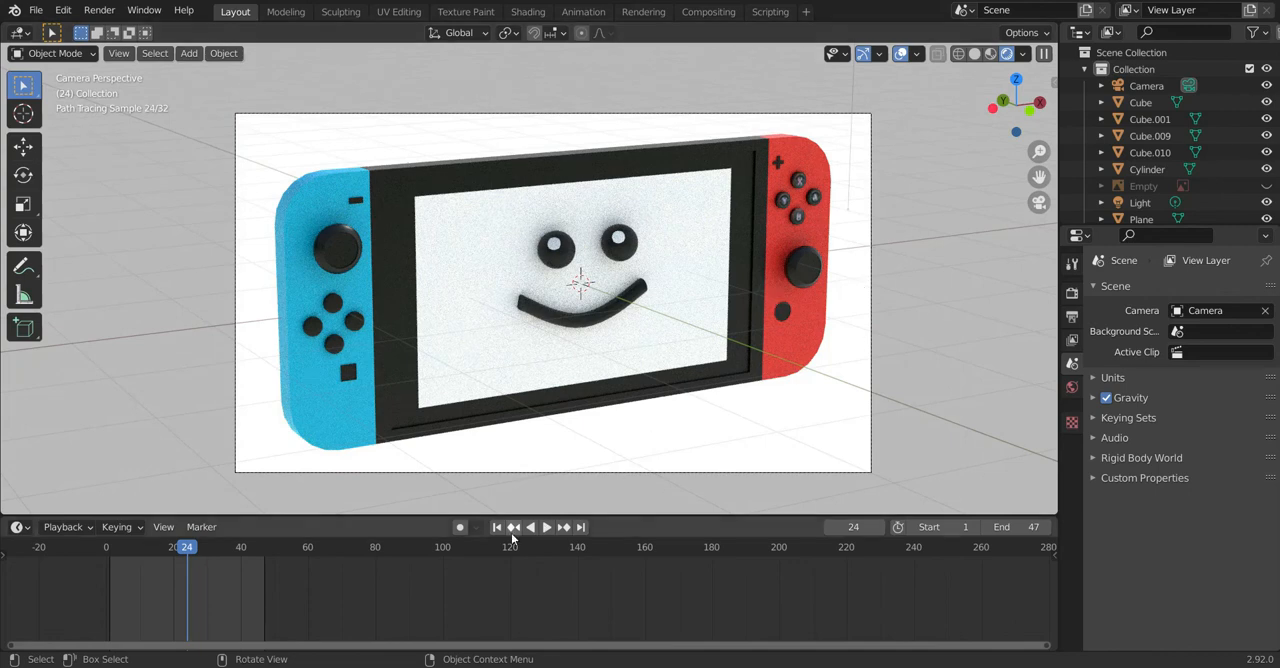
# Step: Review the smile animation through the camera in Rendered shading by stepping through the frames and playing it back
pyautogui.click(175, 552)
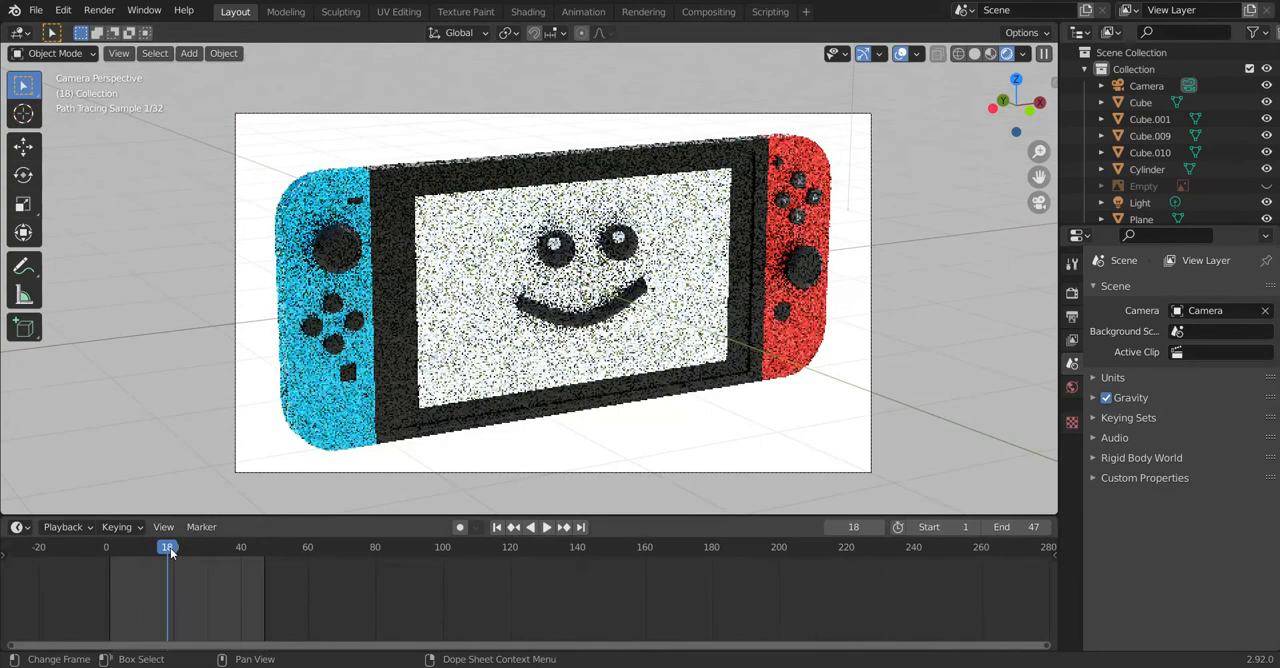
pyautogui.press('Right')
pyautogui.press('Right')
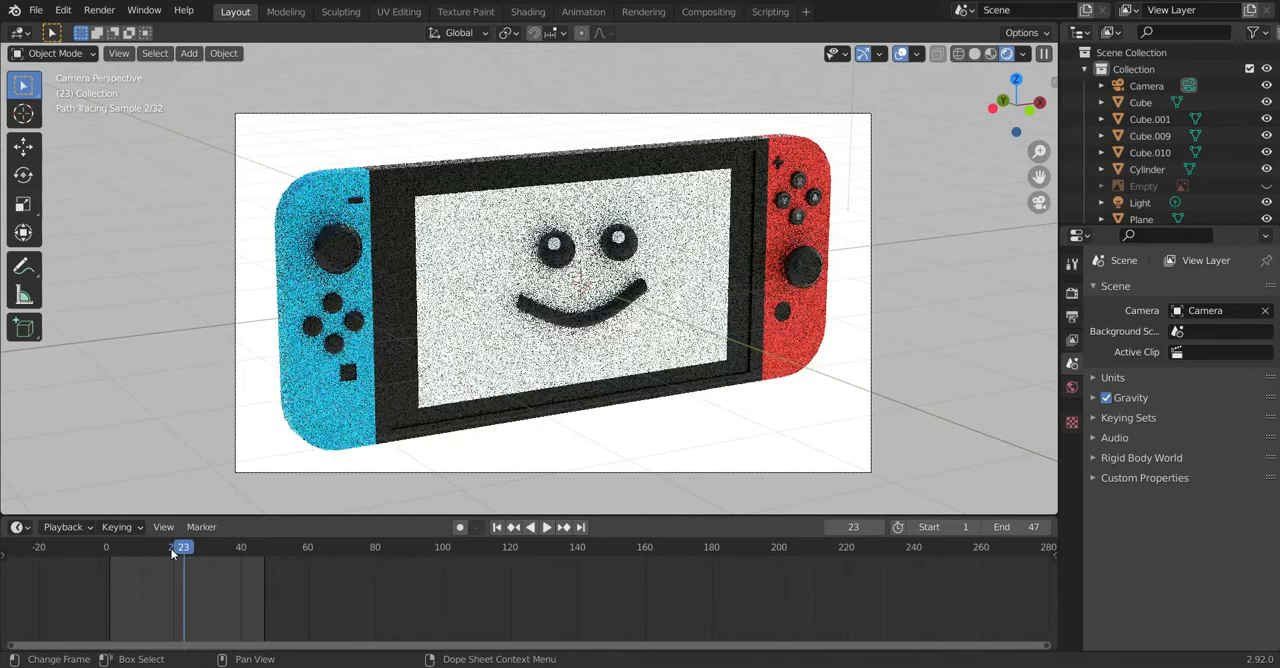
pyautogui.press('Left')
pyautogui.press('Left')
pyautogui.press('Left')
pyautogui.press('Left')
pyautogui.press('Left')
pyautogui.press('Left')
pyautogui.press('Left')
pyautogui.press('Left')
pyautogui.press('Left')
pyautogui.press('Left')
pyautogui.press('Left')
pyautogui.press('Left')
pyautogui.press('Left')
pyautogui.press('Left')
pyautogui.press('Left')
pyautogui.press('Left')
pyautogui.press('Right')
pyautogui.press('Right')
pyautogui.press('Right')
pyautogui.press('Right')
pyautogui.press('Right')
pyautogui.press('Right')
pyautogui.press('Right')
pyautogui.press('Right')
pyautogui.press('Right')
pyautogui.press('Right')
pyautogui.press('Right')
pyautogui.press('Right')
pyautogui.press('Right')
pyautogui.press('Right')
pyautogui.press('Right')
pyautogui.press('Right')
pyautogui.press('Right')
pyautogui.press('Right')
pyautogui.press('Right')
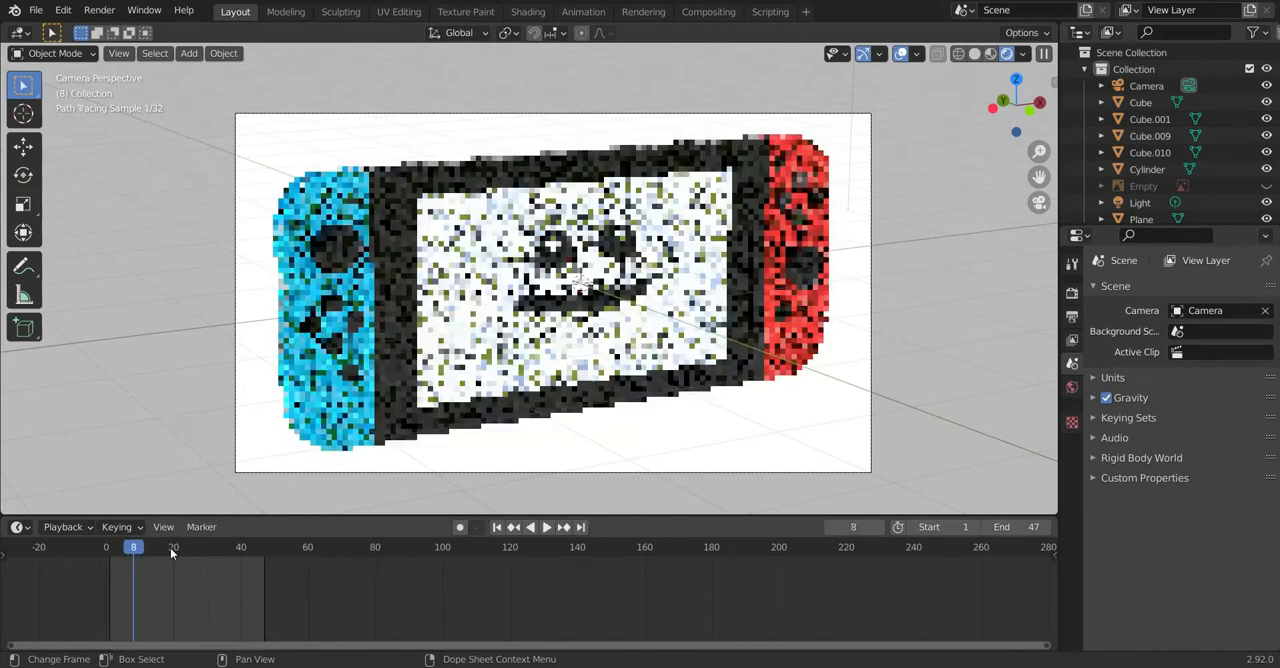
pyautogui.hotkey('ctrl', 'shift', 'space')
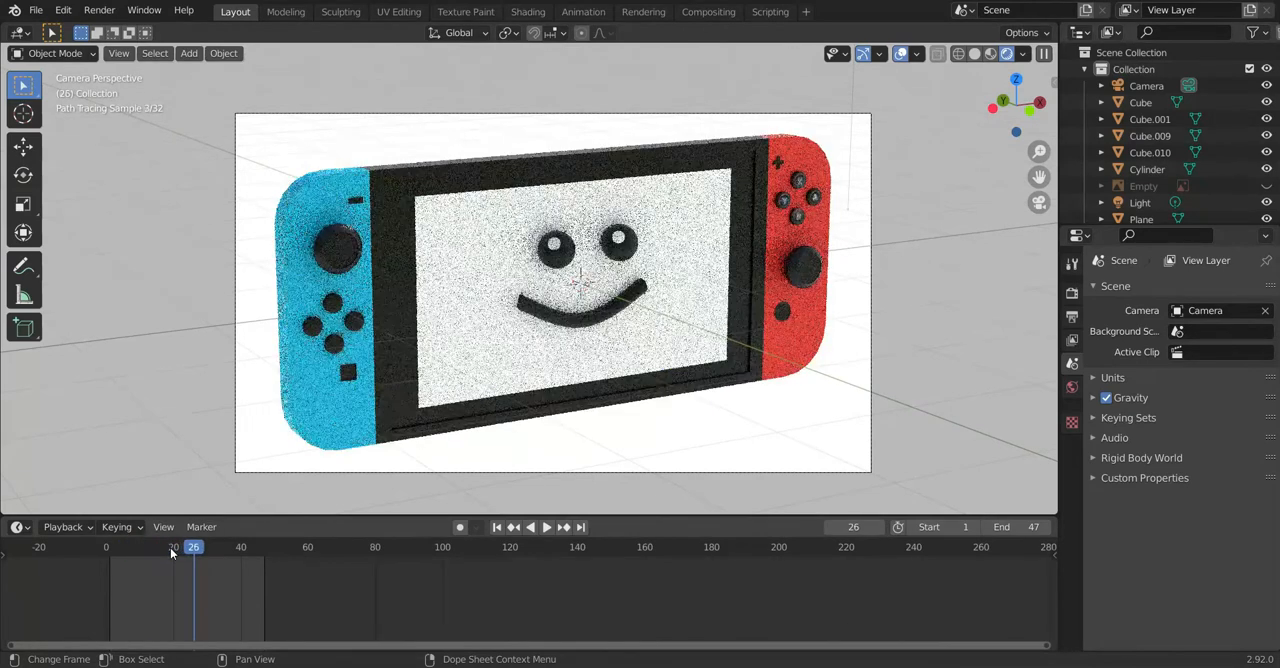
# Step: Select the mouth and set both the current frame and the animation's end frame to 25
pyautogui.moveTo(174, 566); pyautogui.dragTo(188, 563)
pyautogui.click(598, 314)
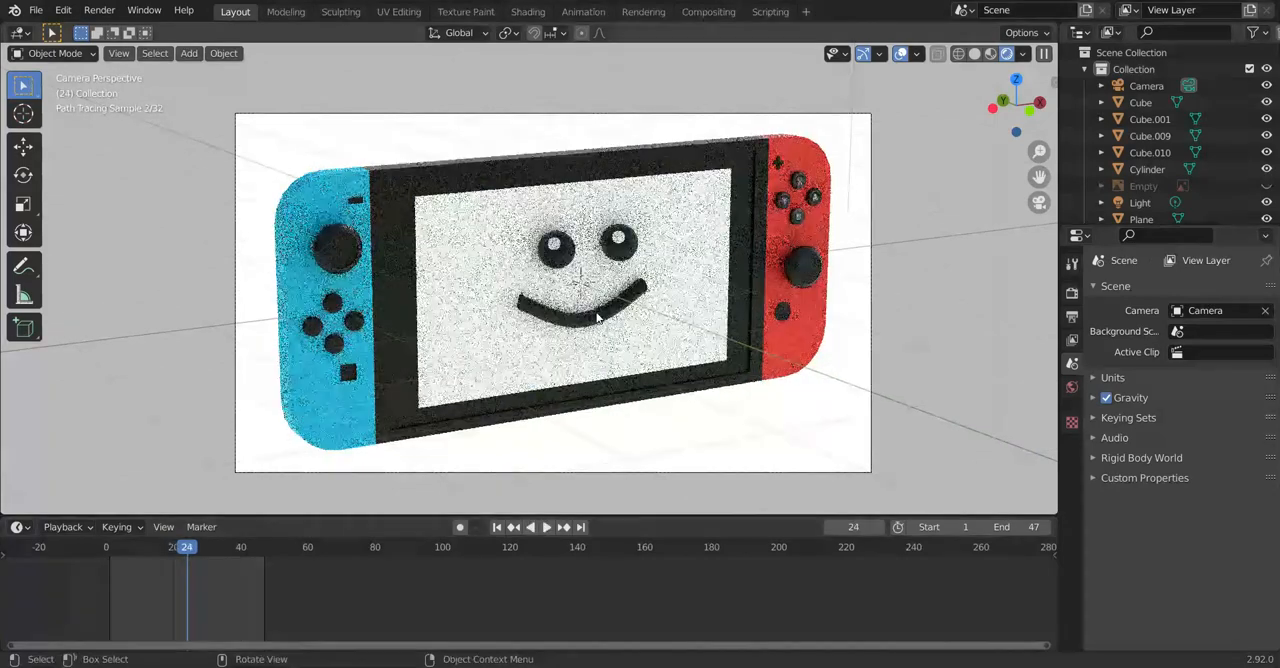
pyautogui.moveTo(184, 556)
pyautogui.mouseDown()
pyautogui.moveTo(173, 598)
pyautogui.moveTo(191, 578)
pyautogui.mouseUp()
pyautogui.click(1033, 526)
pyautogui.write('25')
pyautogui.press('Return')
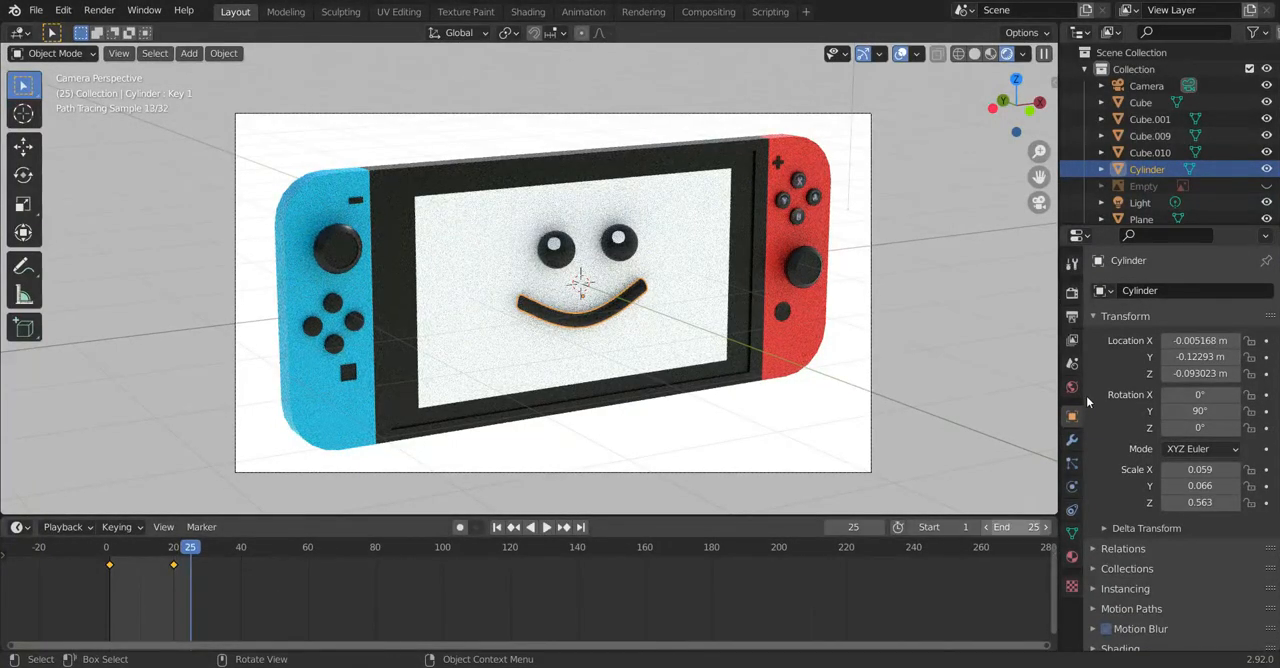
# Step: Set the render output to a file named Nintendo creepy smile in the Animations folder
pyautogui.click(1071, 341)
pyautogui.click(1076, 317)
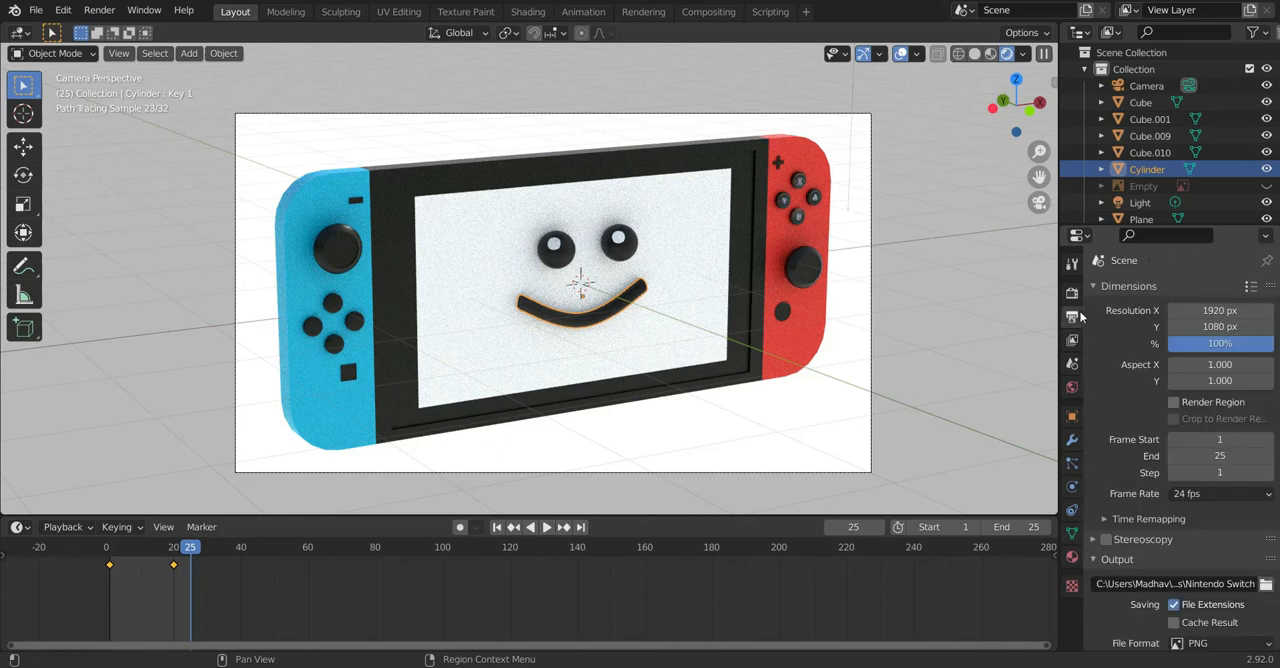
pyautogui.click(1265, 588)
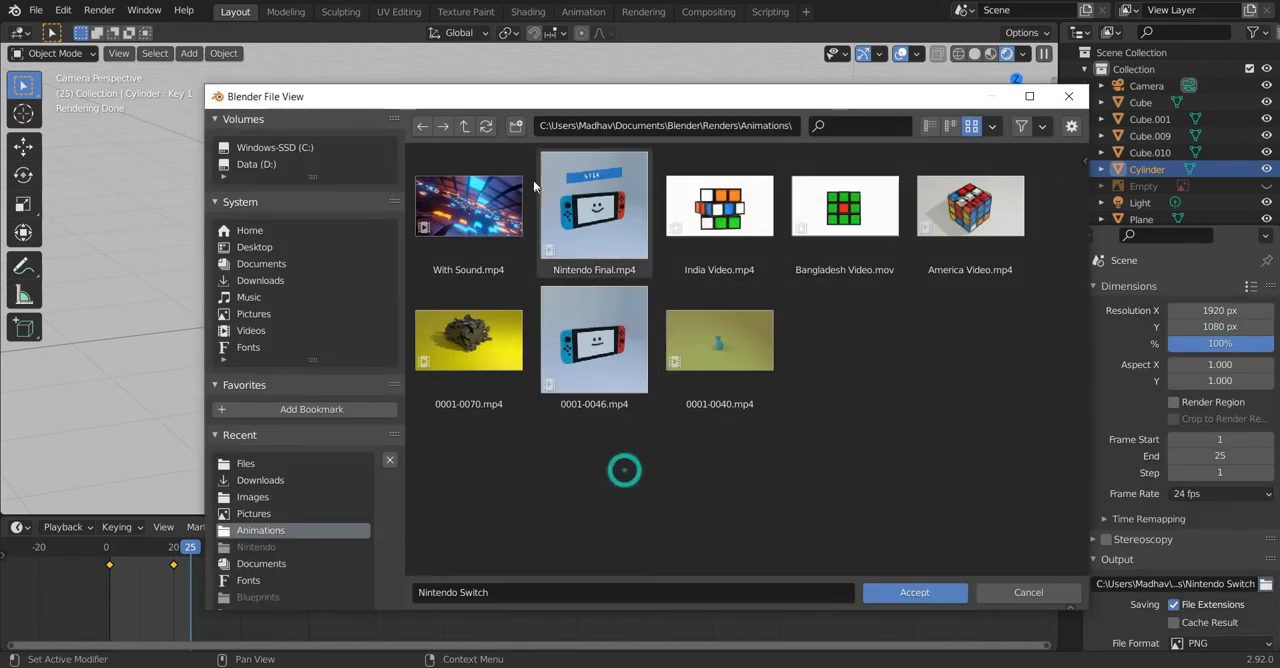
pyautogui.click(726, 600)
pyautogui.click(727, 599)
pyautogui.press('BackSpace')
pyautogui.press('BackSpace')
pyautogui.press('BackSpace')
pyautogui.press('BackSpace')
pyautogui.write('creepy sm')
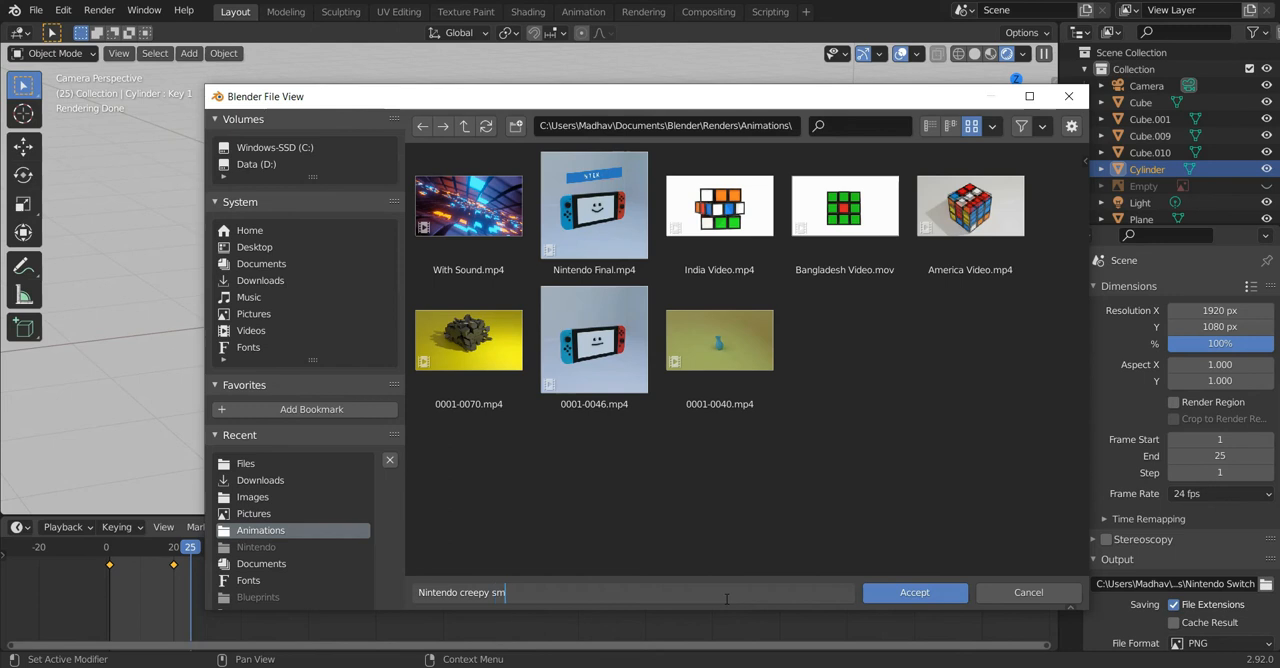
pyautogui.click(925, 594)
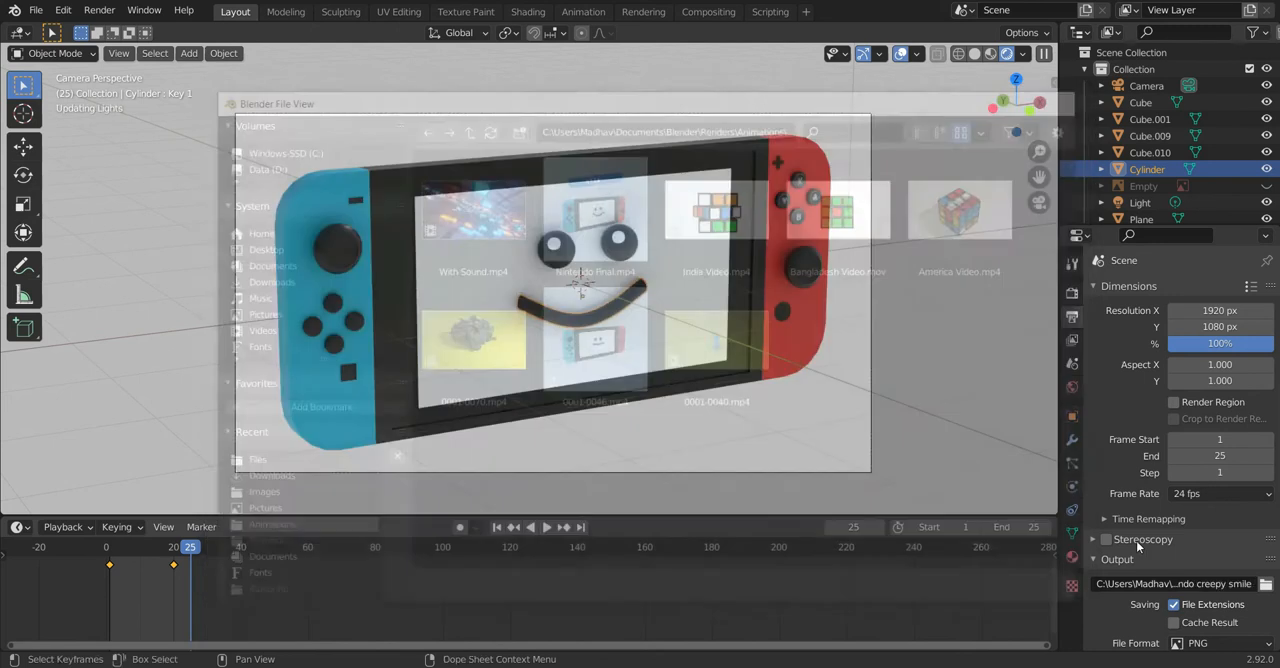
# Step: Set the output file format to FFmpeg Video and its encoding container to MPEG-4
pyautogui.scroll(-2, 1226, 547)
pyautogui.click(1222, 563)
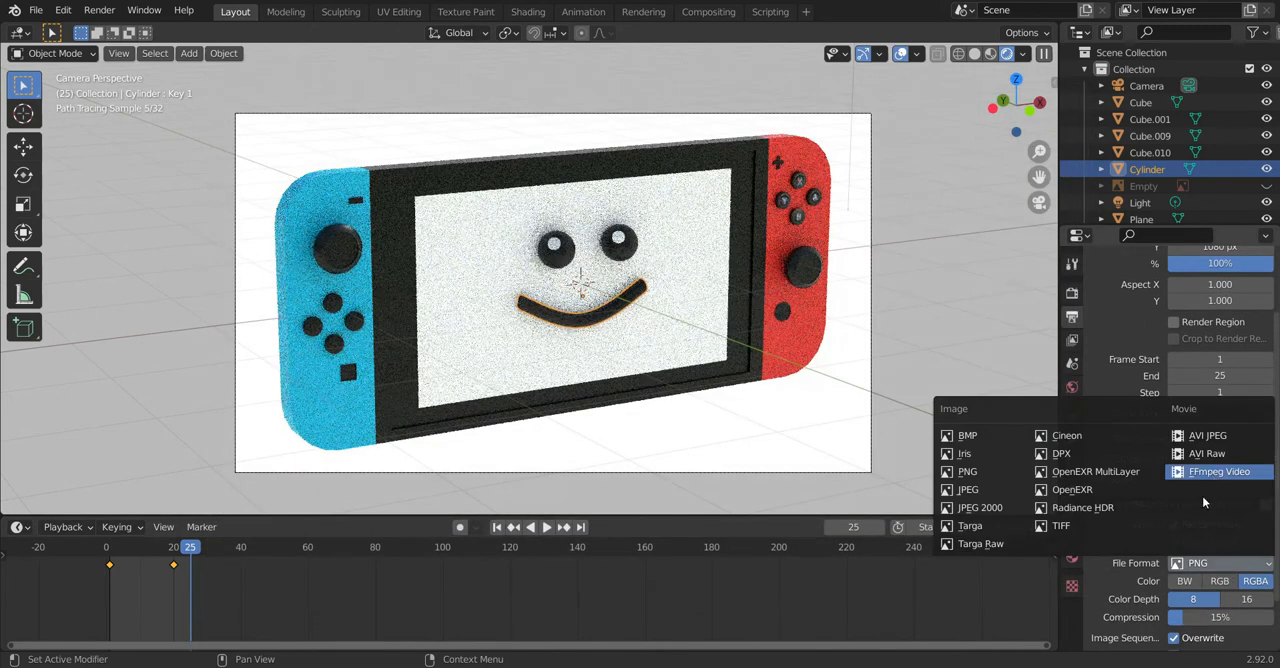
pyautogui.click(1180, 474)
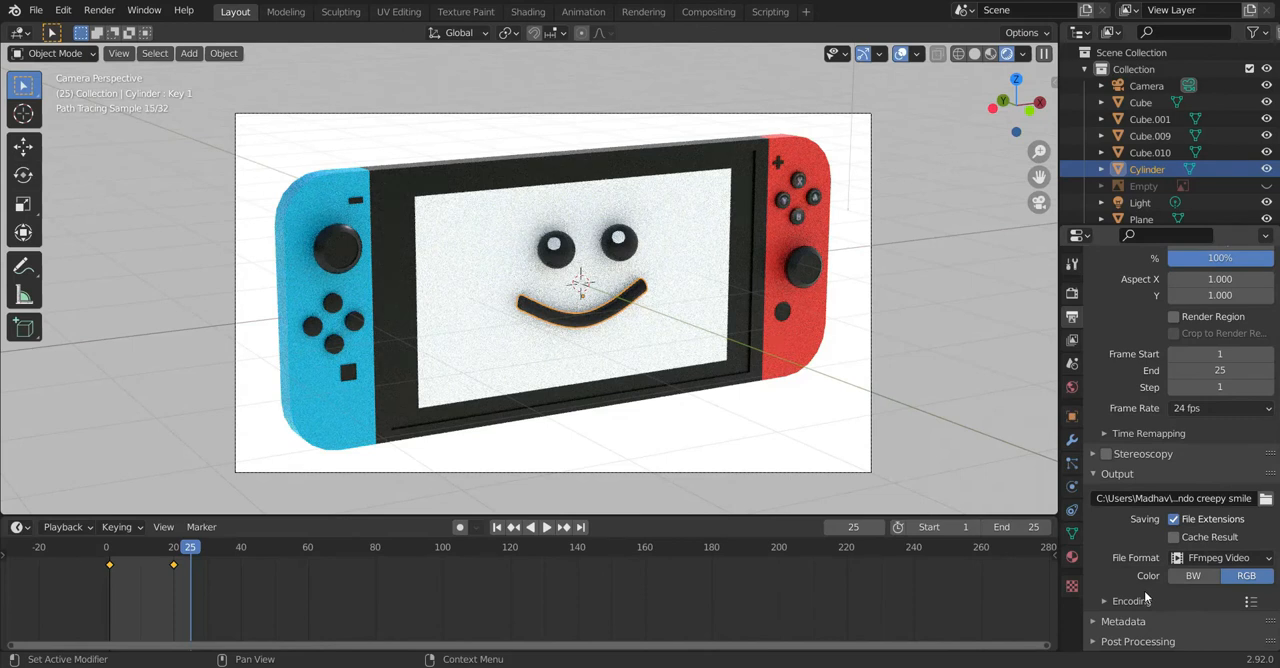
pyautogui.click(1131, 601)
pyautogui.scroll(-3, 1171, 574)
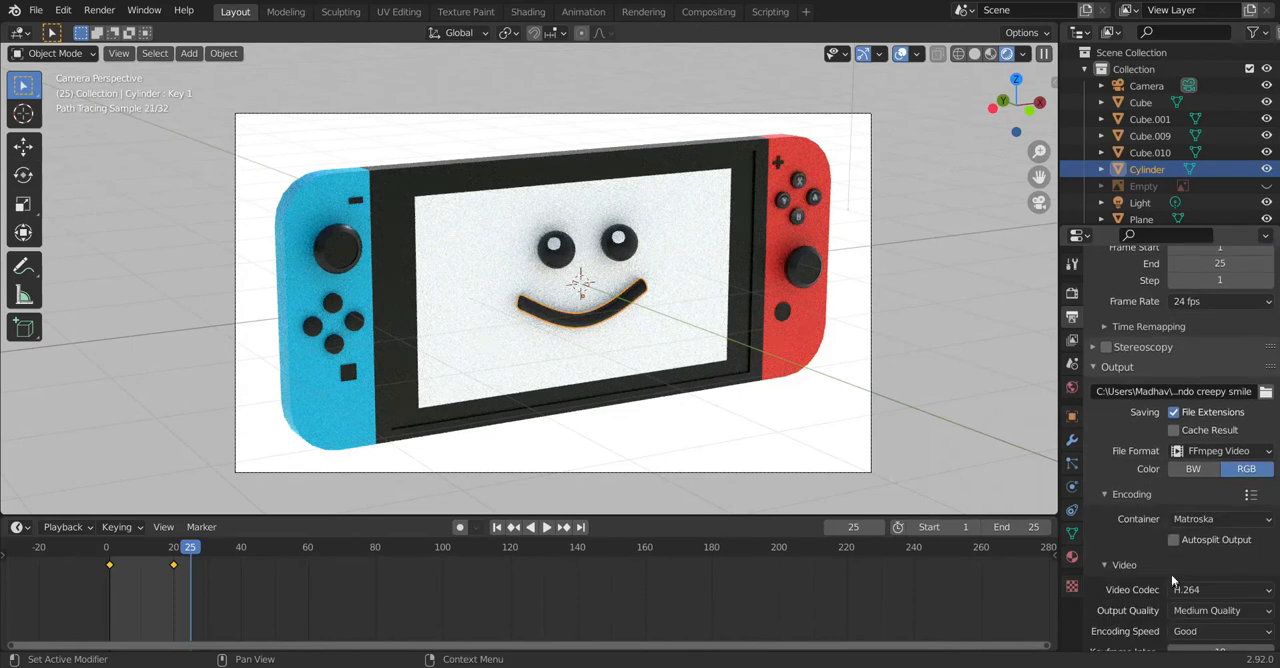
pyautogui.click(1182, 517)
pyautogui.click(1204, 465)
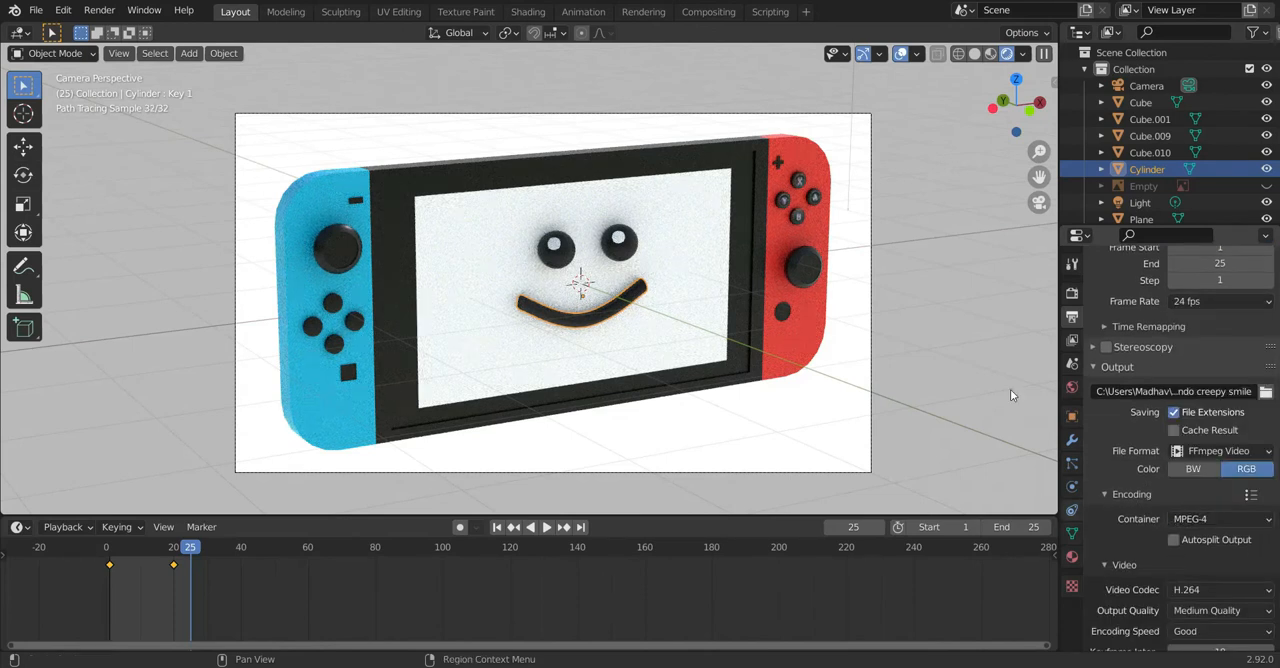
# Step: Examine the Cycles render settings, including sampling and color management, and the available render commands
pyautogui.click(1072, 292)
pyautogui.scroll(-2, 1191, 485)
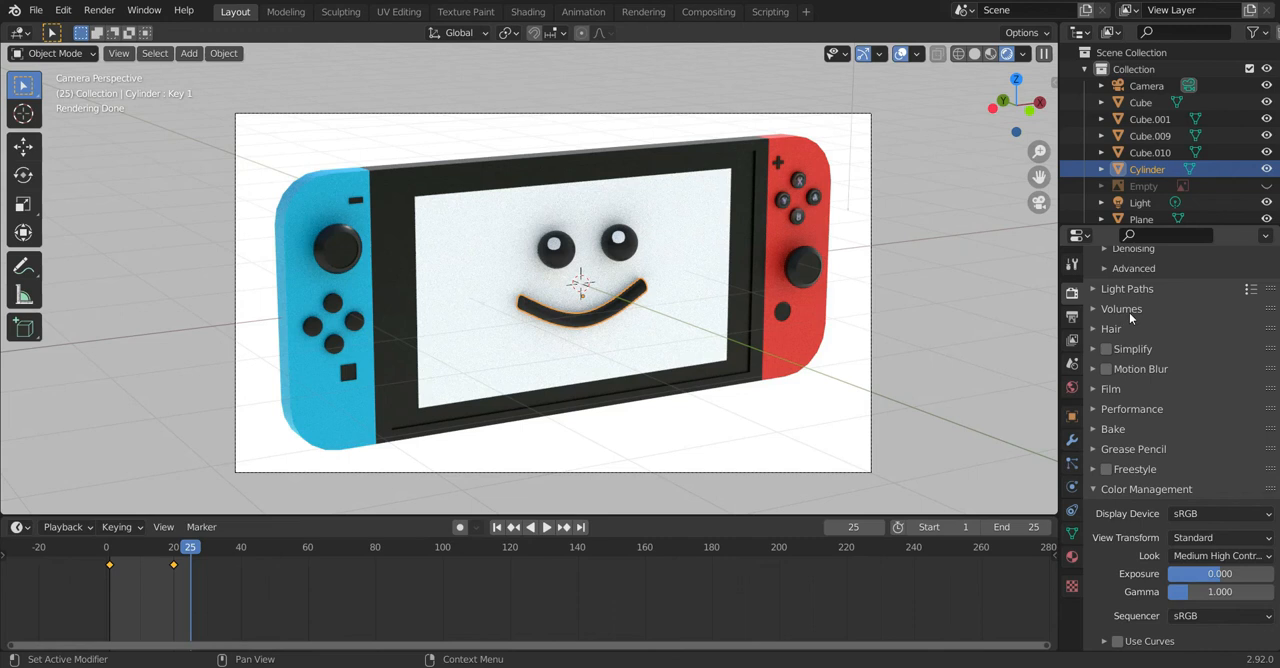
pyautogui.click(1013, 265)
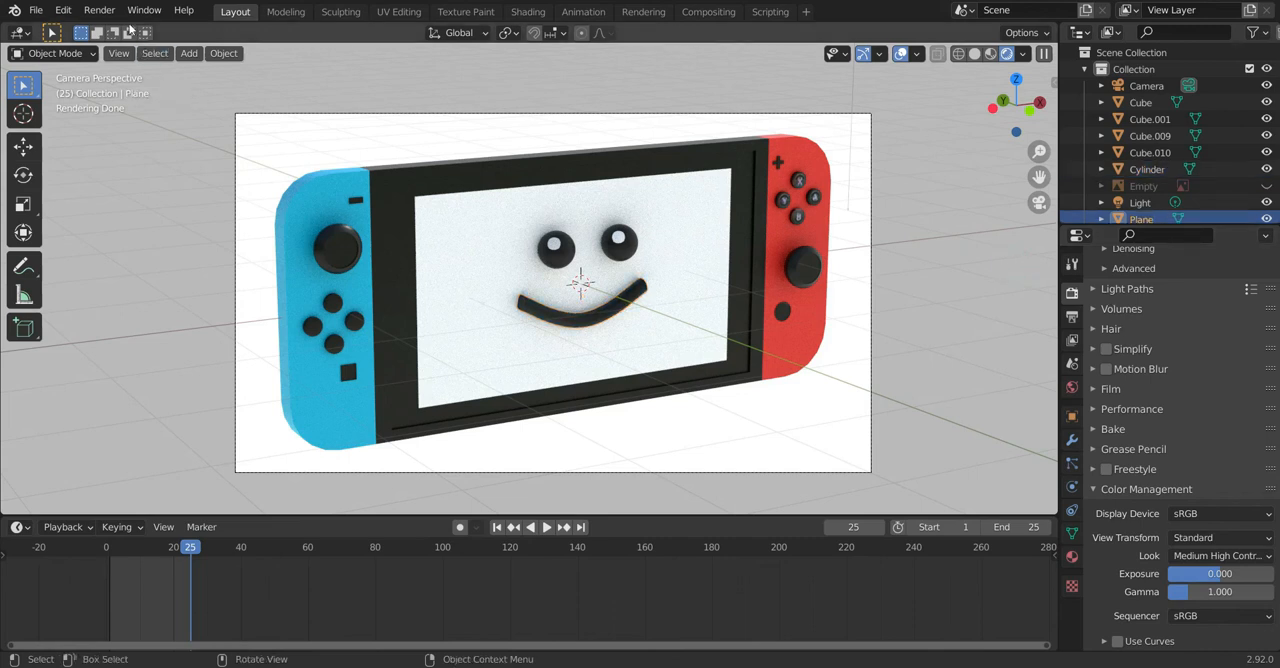
pyautogui.click(99, 11)
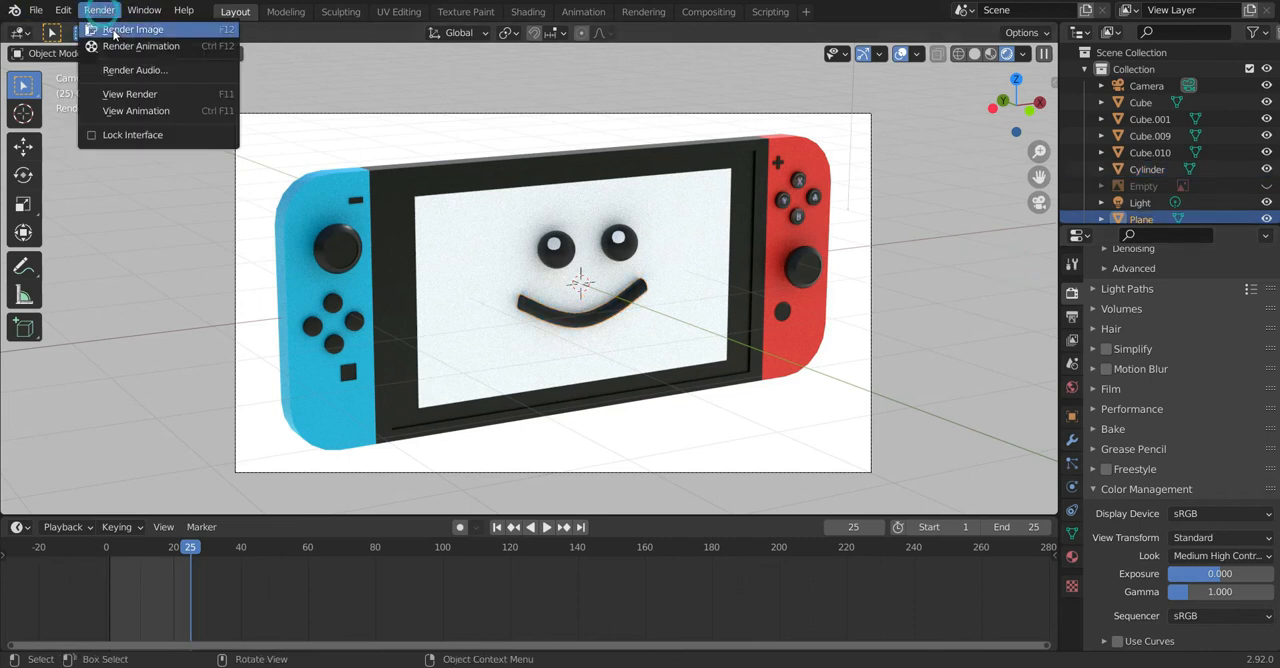
pyautogui.scroll(5, 1156, 402)
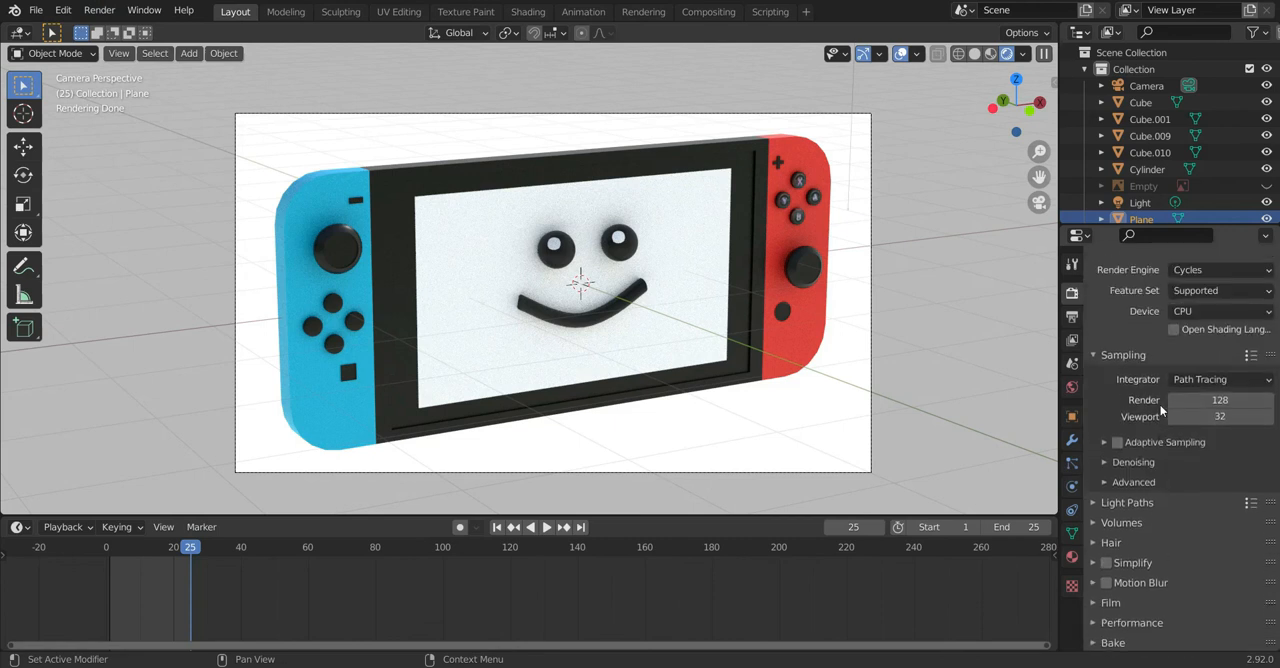
# Step: Set the Cycles render device to GPU Compute
pyautogui.click(1211, 332)
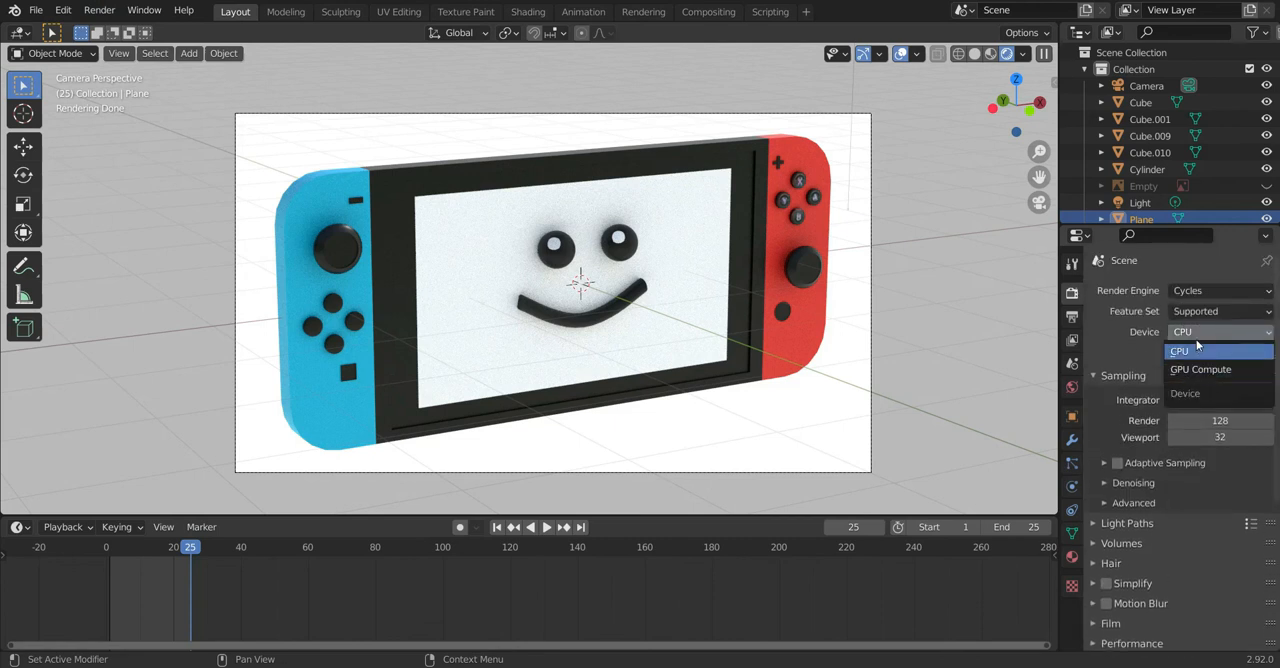
pyautogui.click(1205, 368)
pyautogui.scroll(-1, 1206, 370)
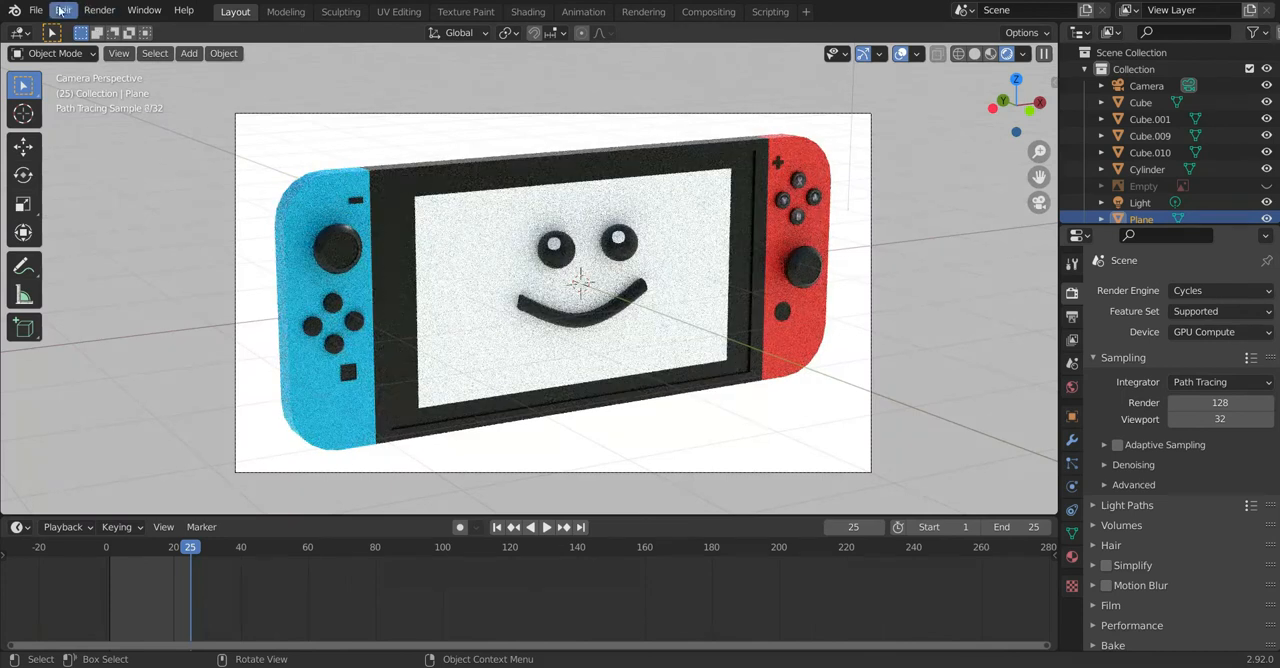
# Step: Check which Cycles render devices and compute backend are enabled in the system preferences
pyautogui.click(61, 10)
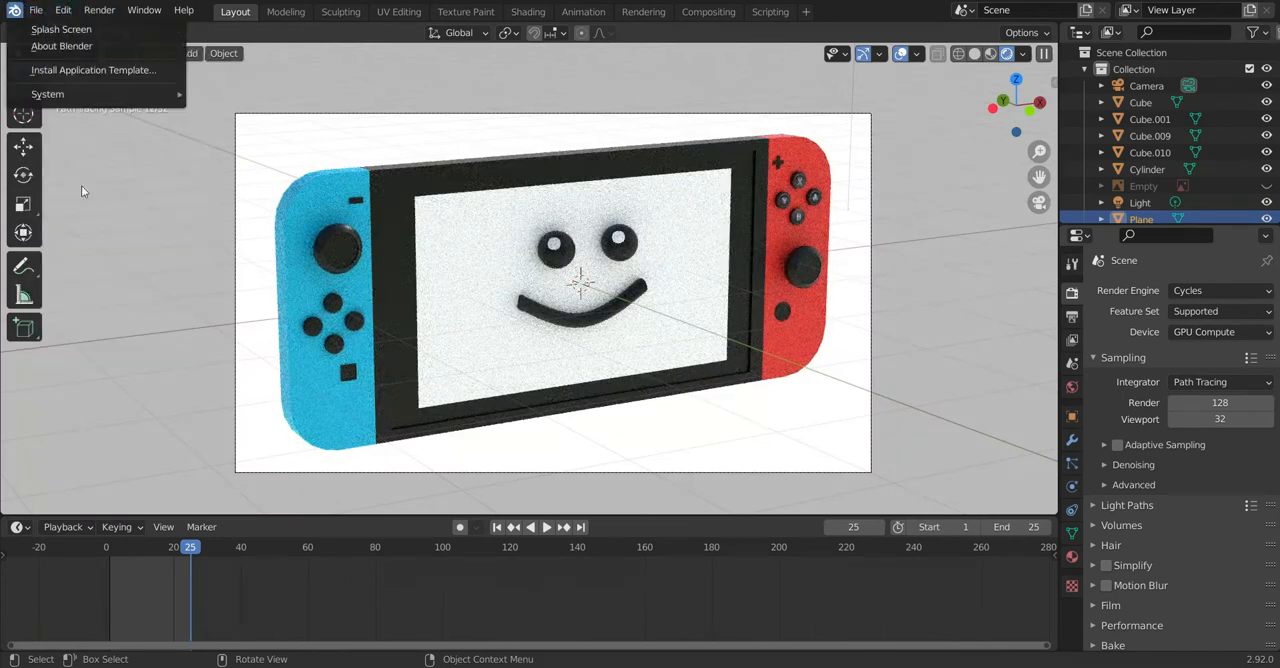
pyautogui.click(62, 10)
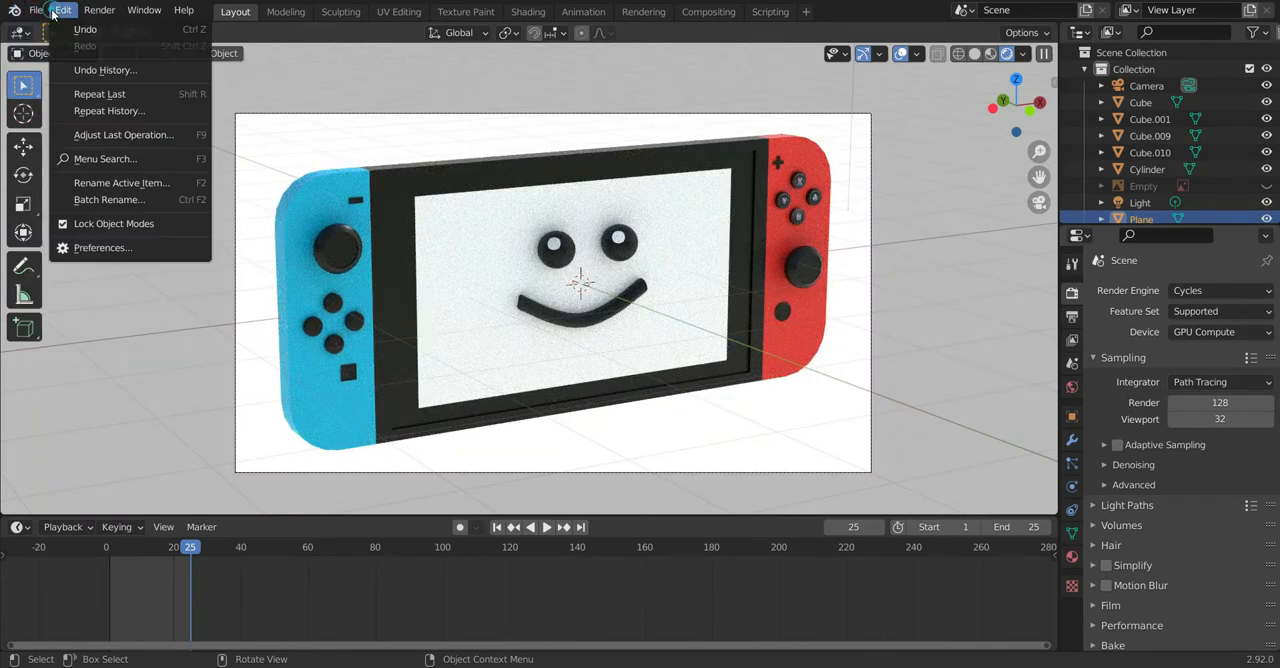
pyautogui.click(137, 247)
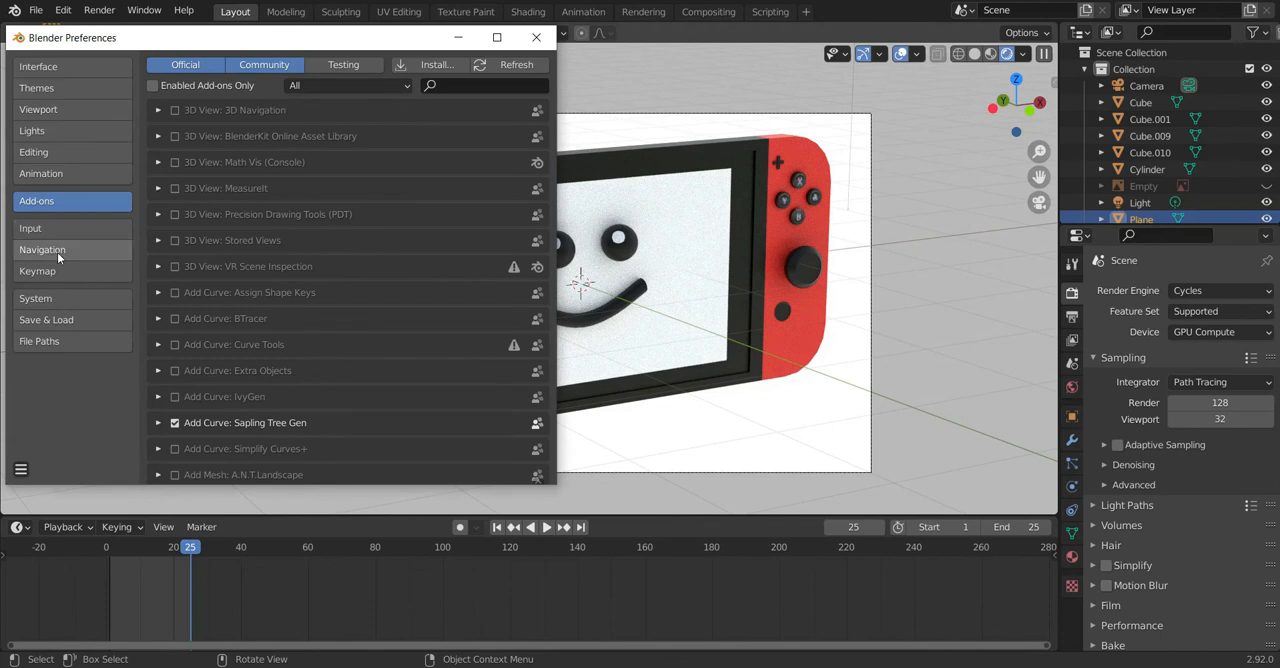
pyautogui.click(85, 319)
pyautogui.click(85, 308)
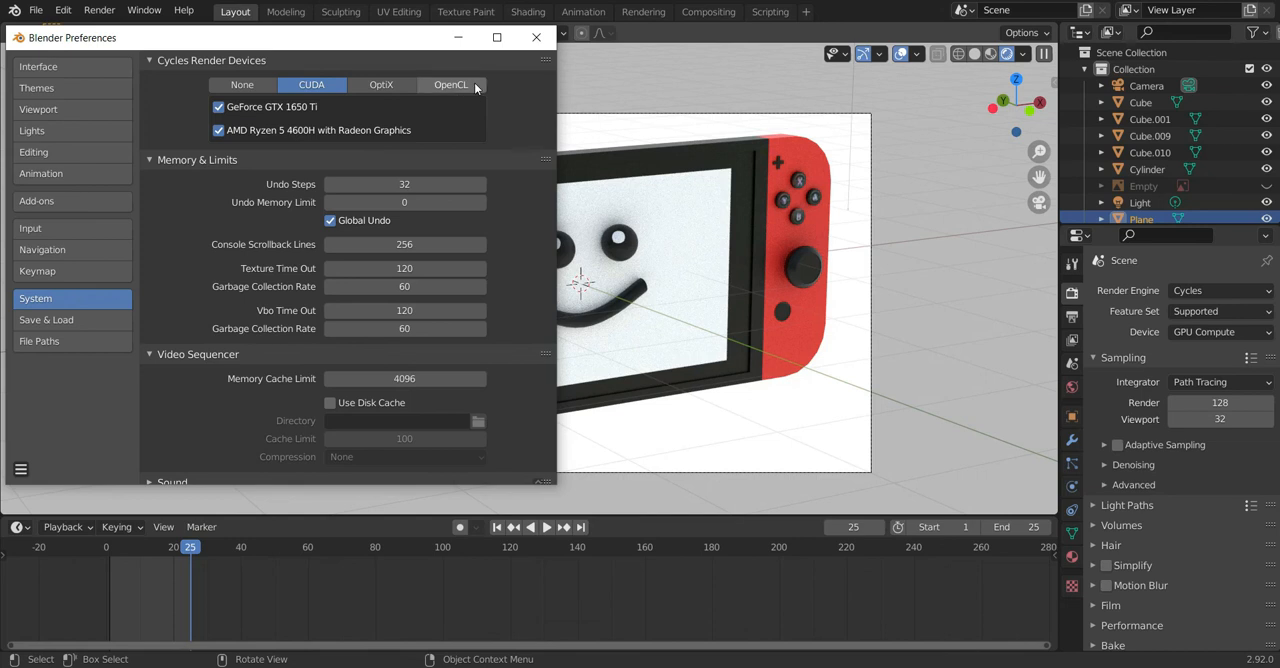
pyautogui.click(547, 38)
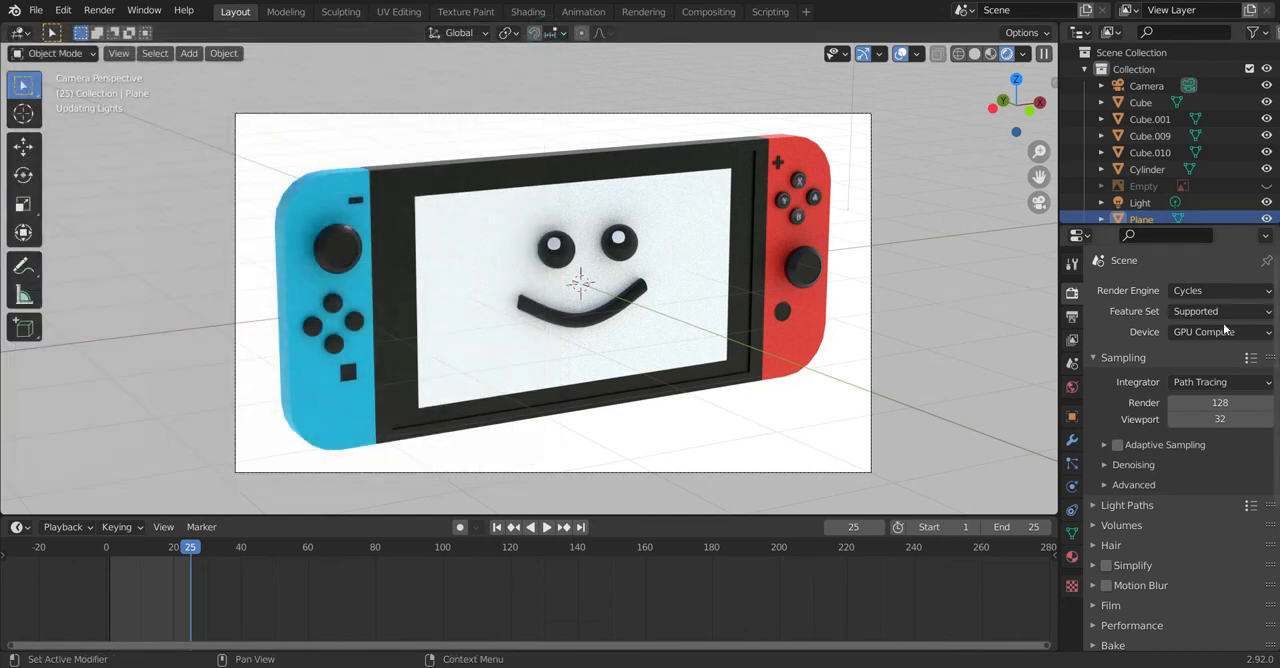
# Step: Keep GPU Compute as the Cycles render device and start rendering the full animation
pyautogui.click(1180, 335)
pyautogui.click(1185, 335)
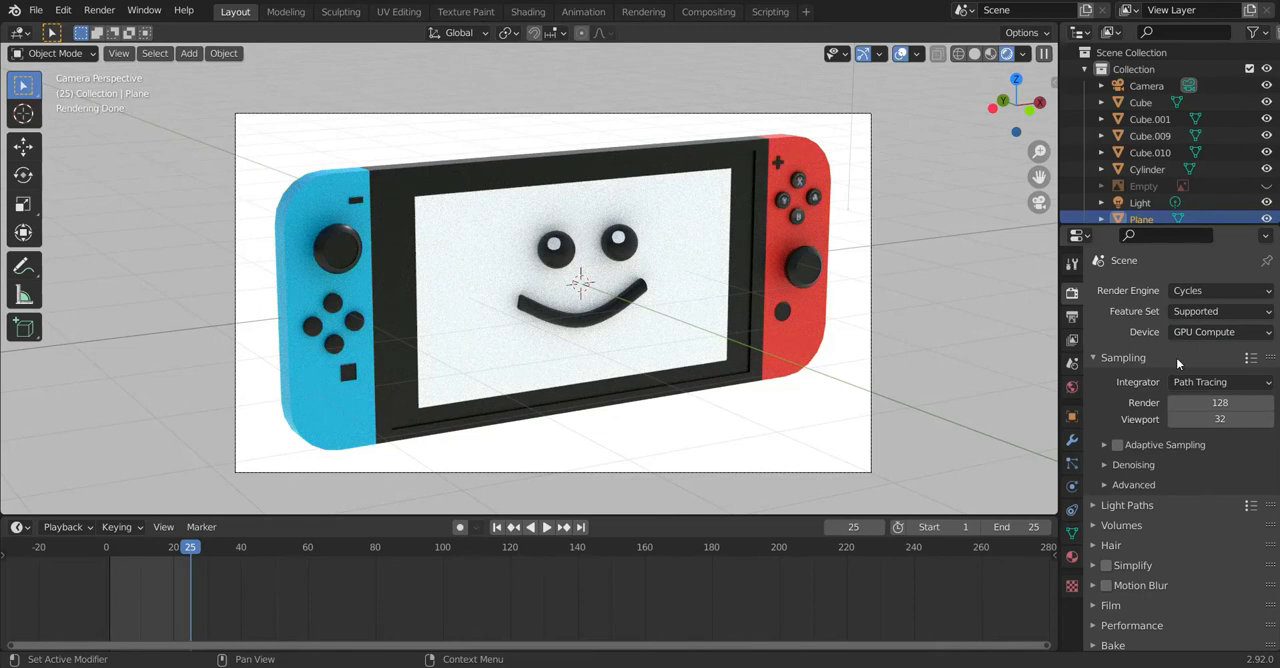
pyautogui.click(99, 10)
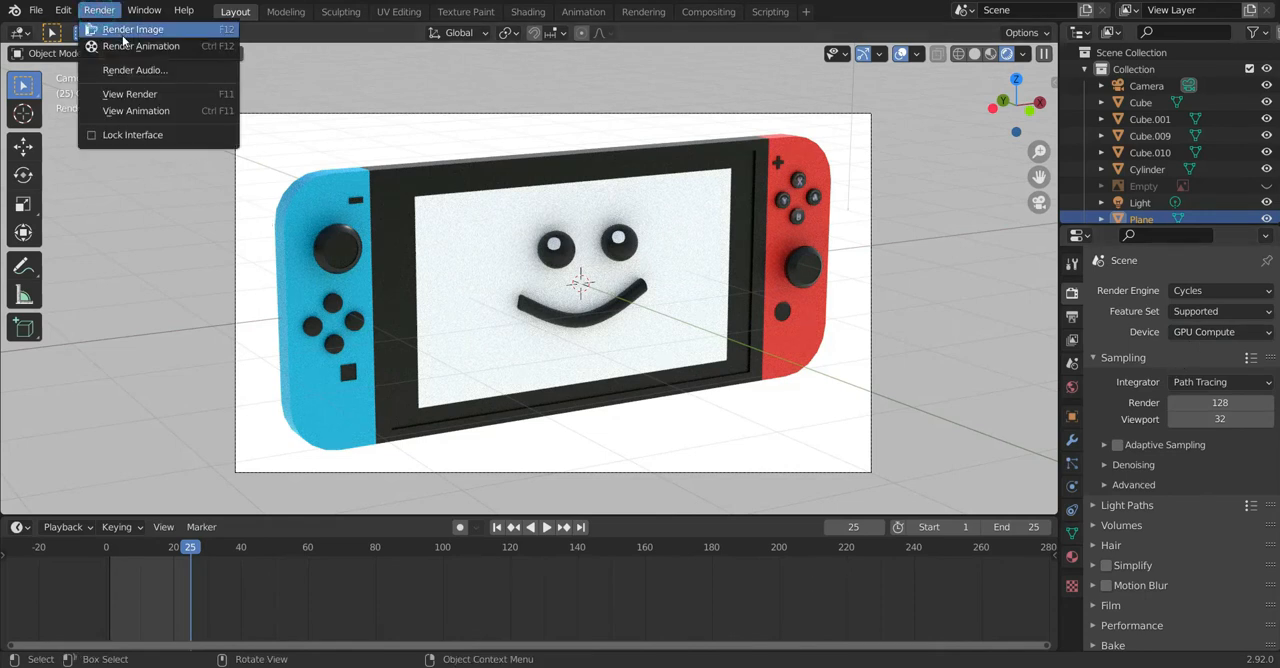
pyautogui.click(130, 46)
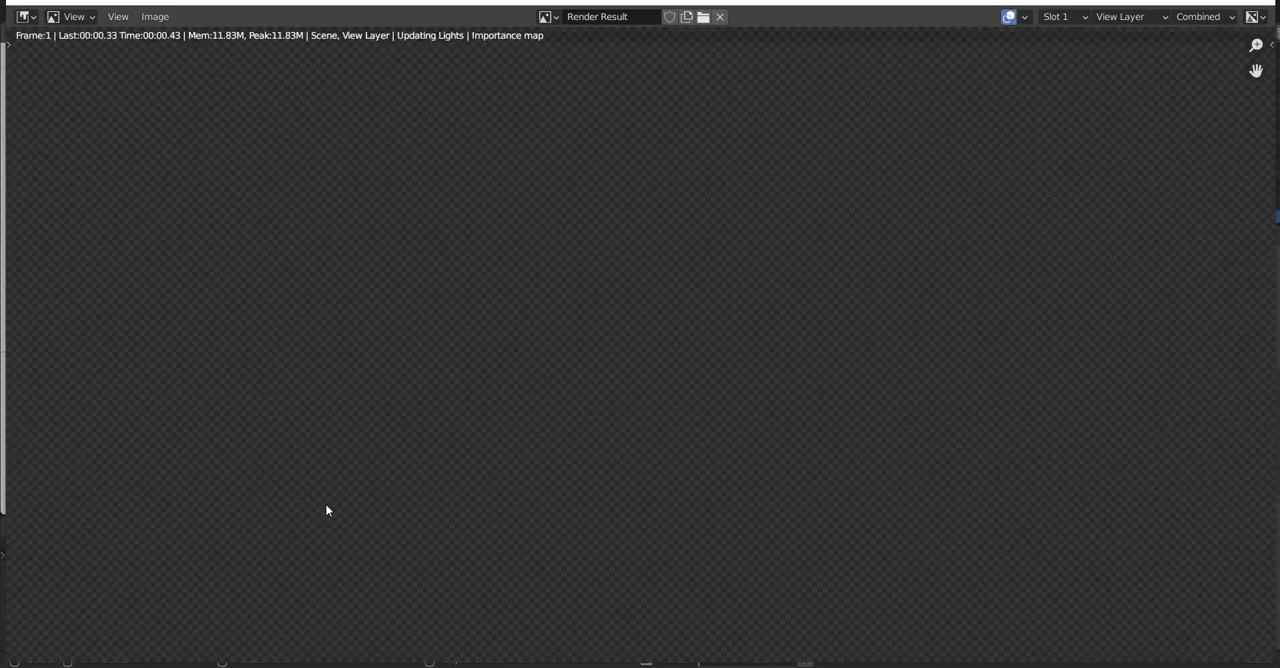